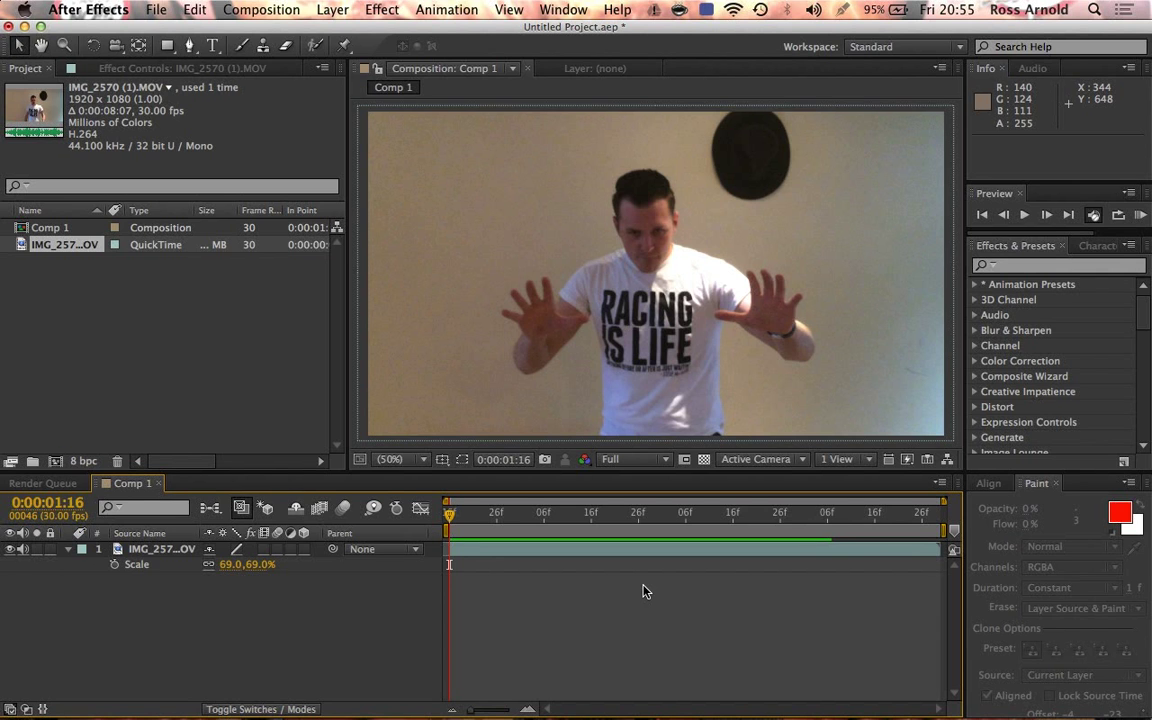
- Preview the footage, then return to an earlier frame
{"action": "key", "text": "space"}
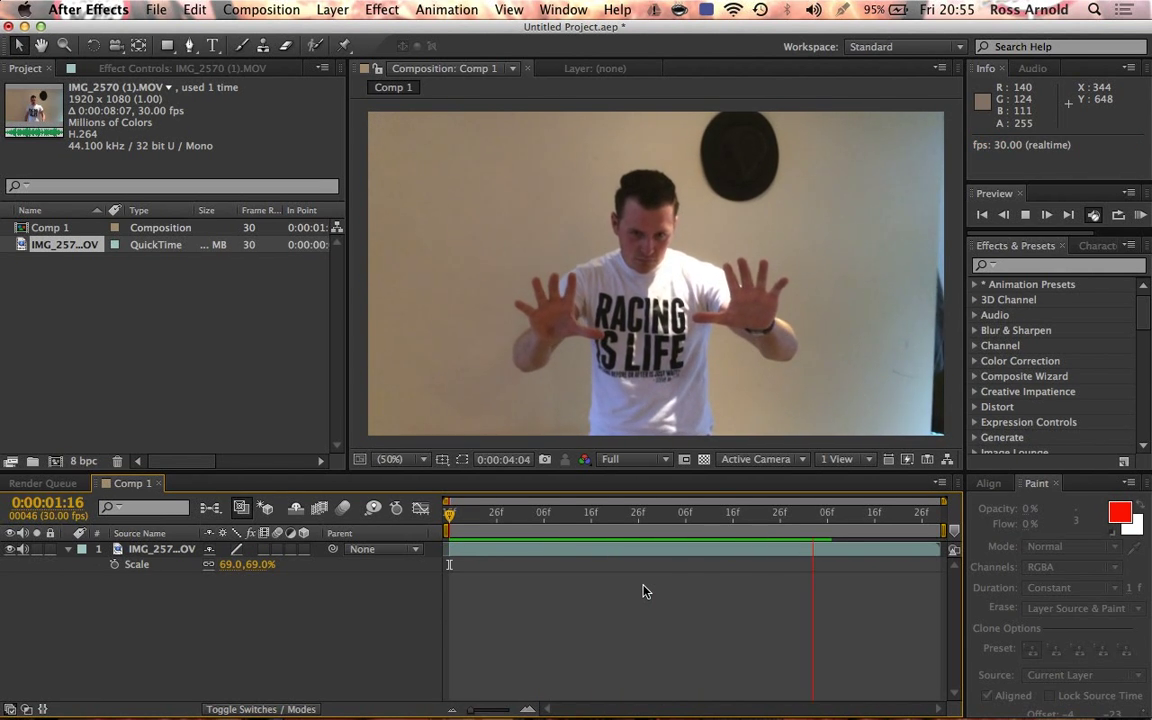
{"action": "key", "text": "space"}
{"action": "left_click_drag", "start_coordinate": [548, 515], "coordinate": [574, 556]}
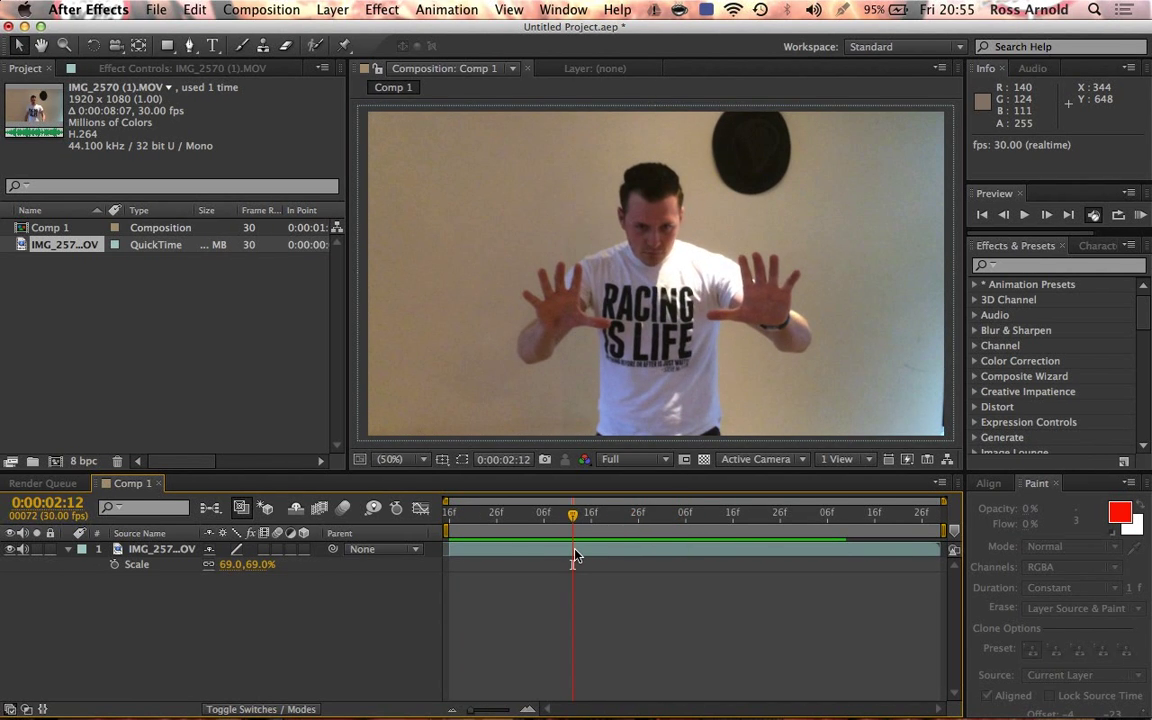
- Add a full-frame solid coloured RGB 50, 50, 50 above the footage, then park at 0:00:01:23
{"action": "left_click", "coordinate": [330, 10]}
{"action": "mouse_move", "coordinate": [560, 28]}
{"action": "left_click", "coordinate": [600, 56]}
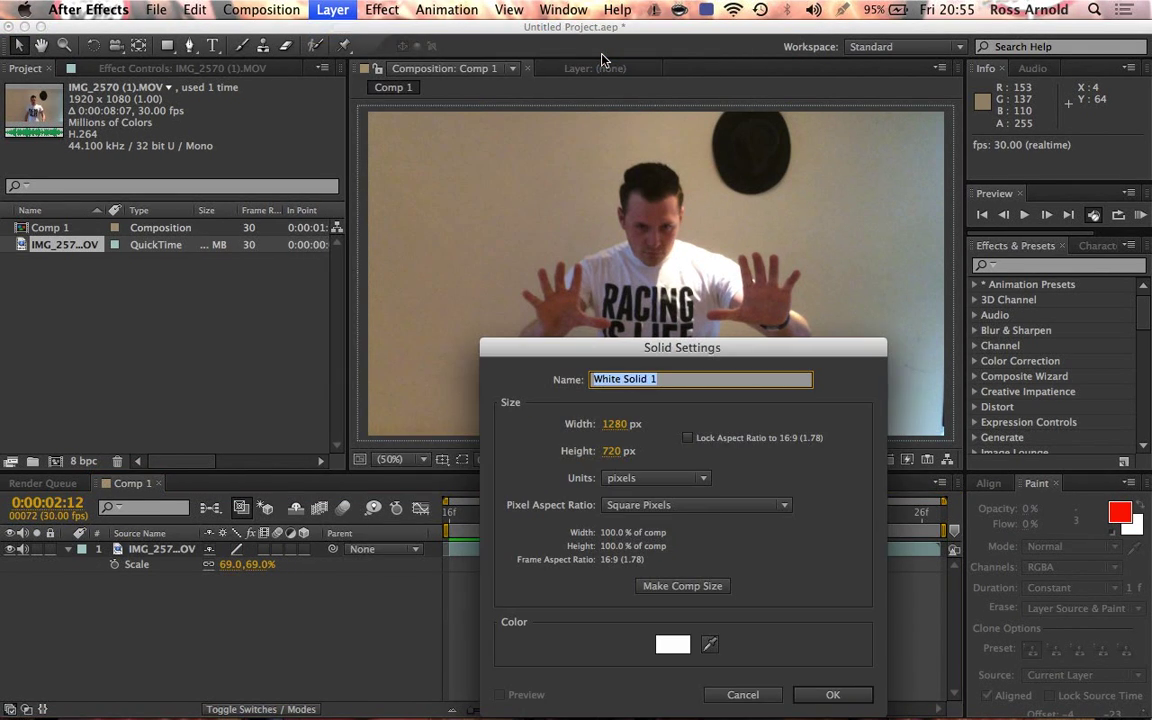
{"action": "left_click_drag", "start_coordinate": [603, 355], "coordinate": [563, 255]}
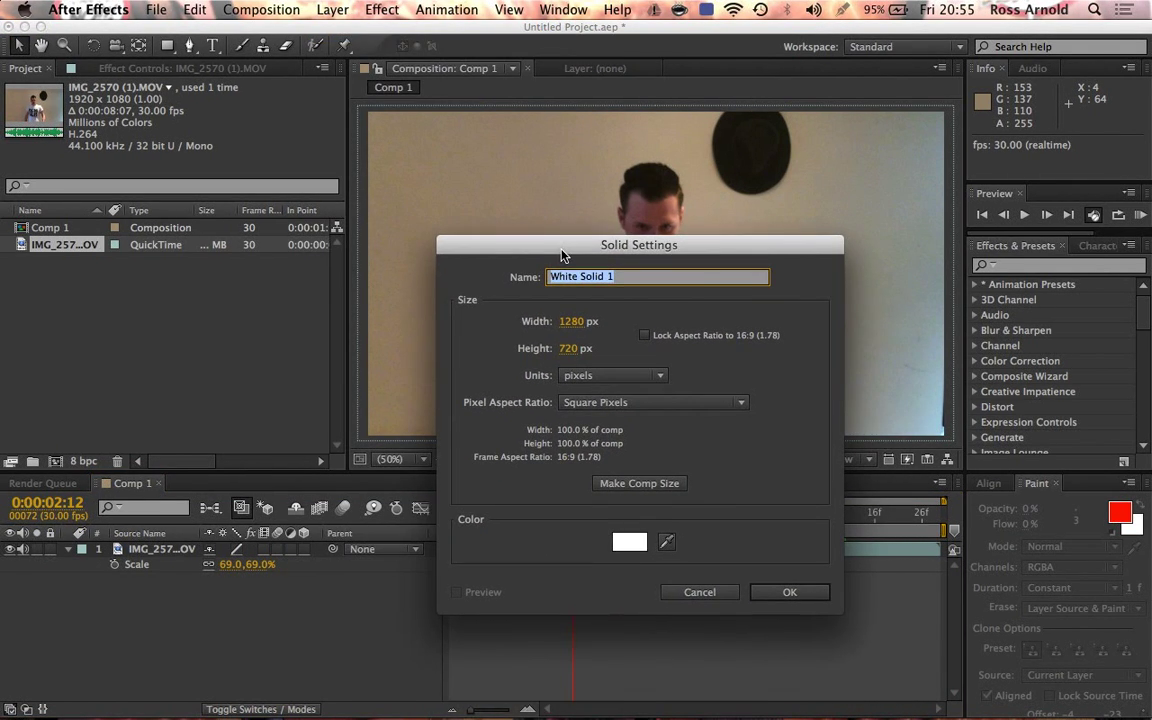
{"action": "left_click", "coordinate": [629, 541]}
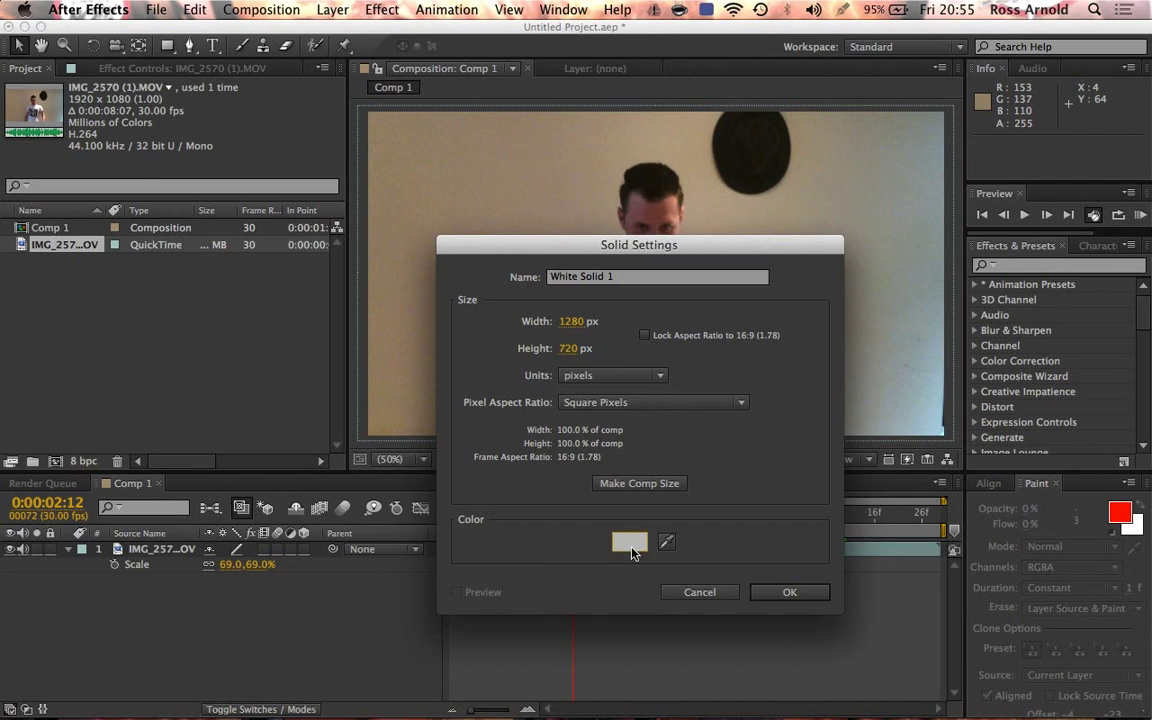
{"action": "left_click", "coordinate": [746, 609]}
{"action": "type", "text": "50"}
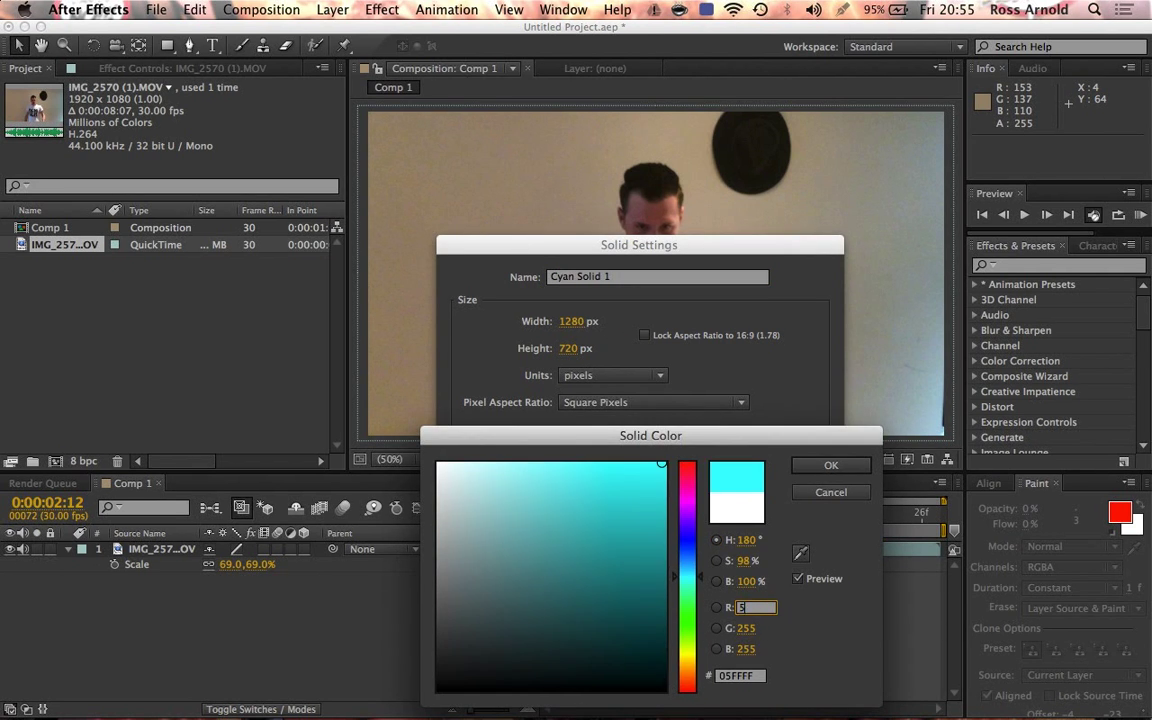
{"action": "left_click", "coordinate": [746, 630]}
{"action": "type", "text": "50"}
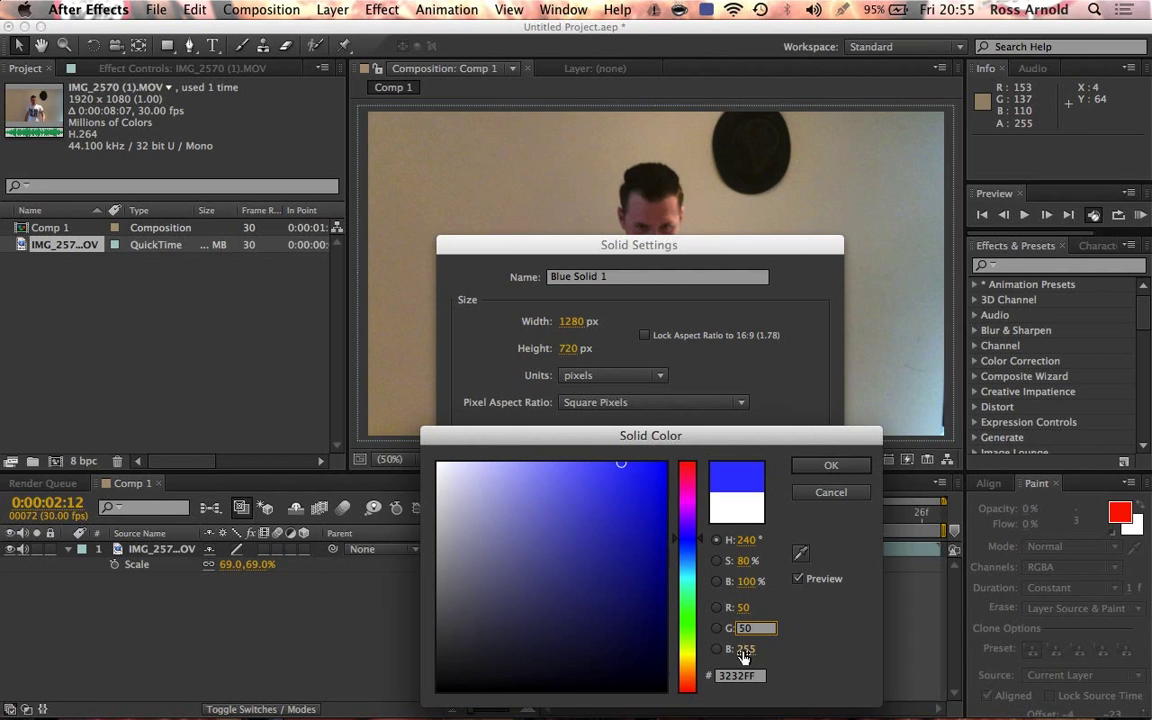
{"action": "left_click", "coordinate": [745, 650]}
{"action": "type", "text": "50"}
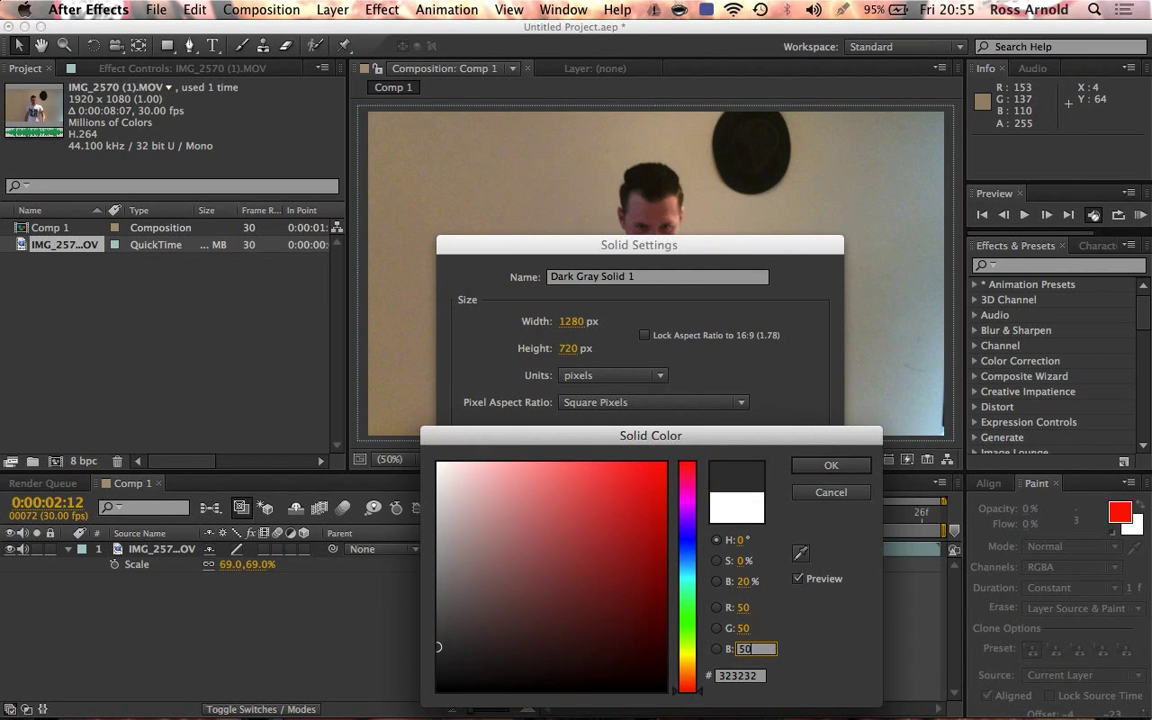
{"action": "left_click", "coordinate": [829, 466]}
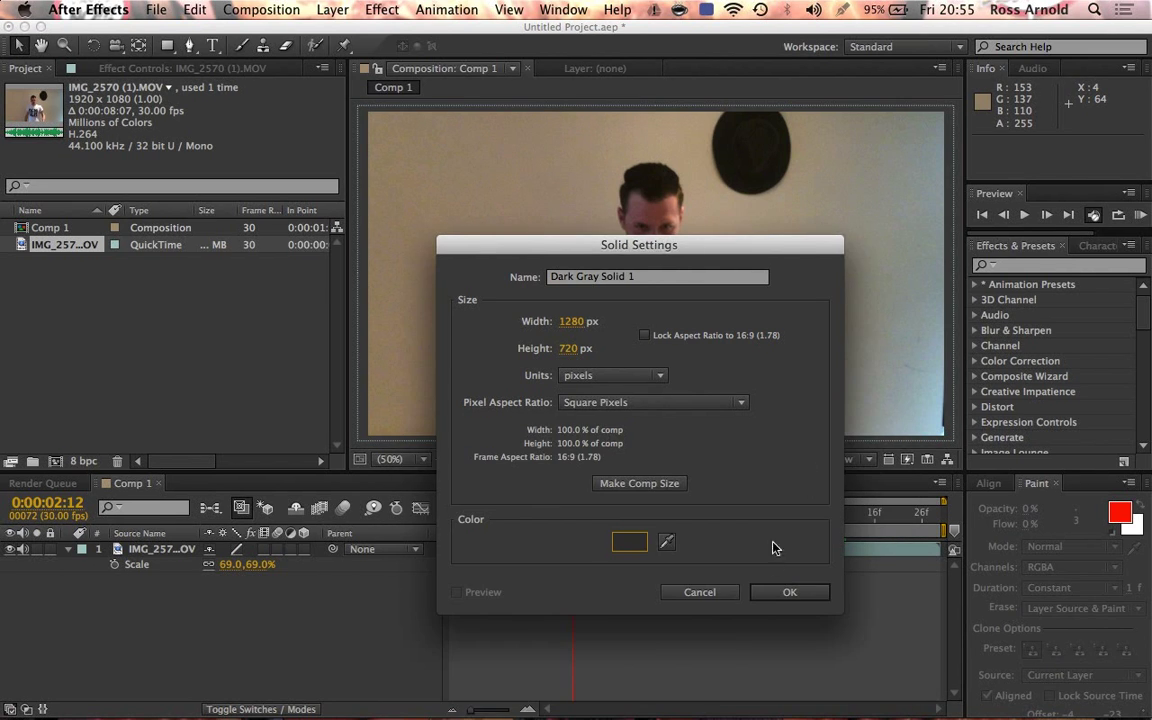
{"action": "left_click", "coordinate": [775, 596]}
{"action": "left_click", "coordinate": [548, 600]}
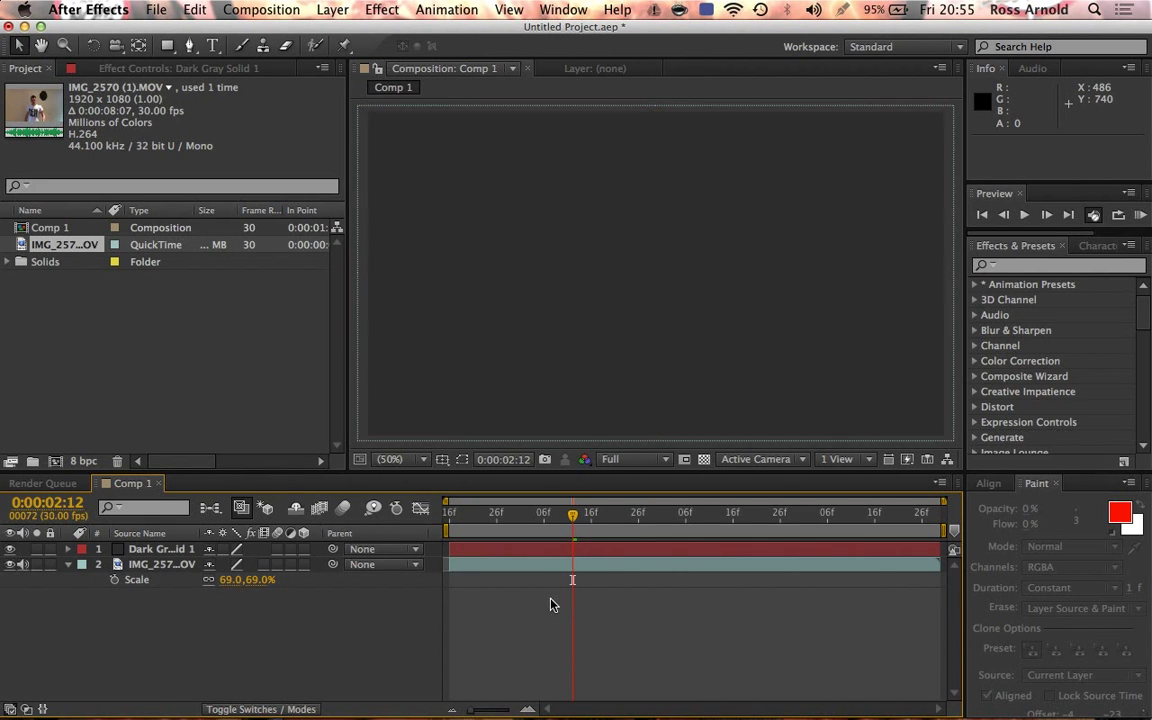
{"action": "left_click_drag", "start_coordinate": [533, 522], "coordinate": [483, 516]}
- Create Dark Gray Solid 2 on top, discarding the trial colour values of 80
{"action": "left_click", "coordinate": [332, 9]}
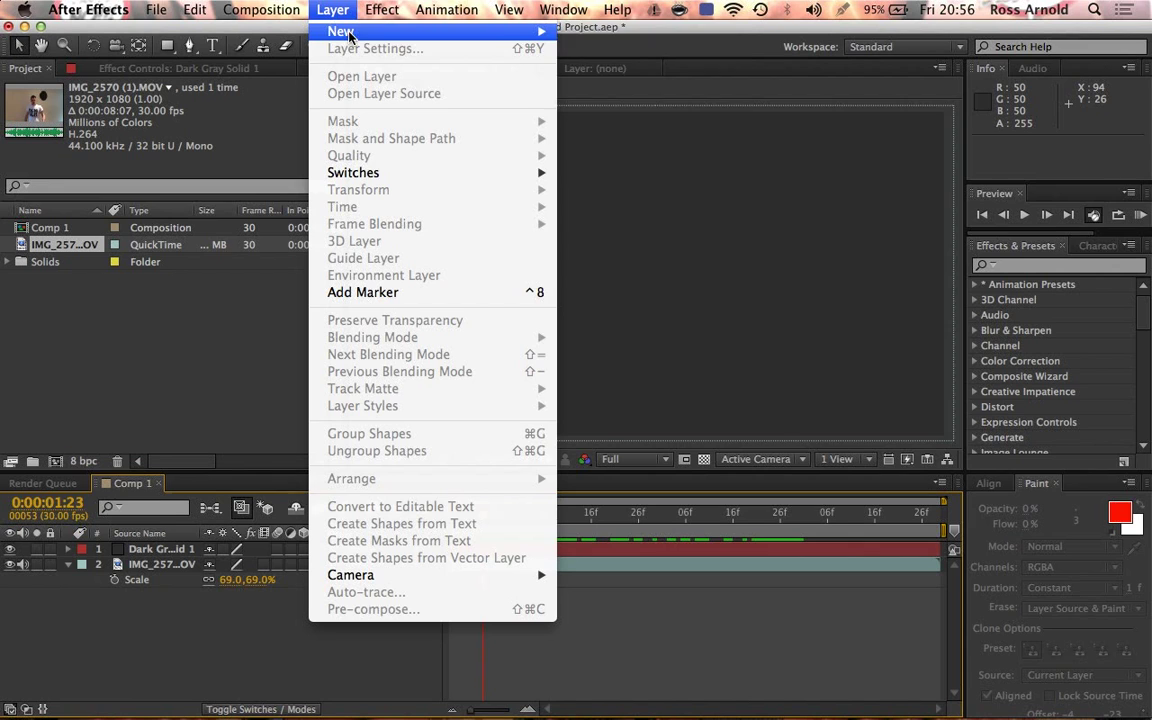
{"action": "mouse_move", "coordinate": [345, 31]}
{"action": "left_click", "coordinate": [633, 56]}
{"action": "left_click", "coordinate": [618, 548]}
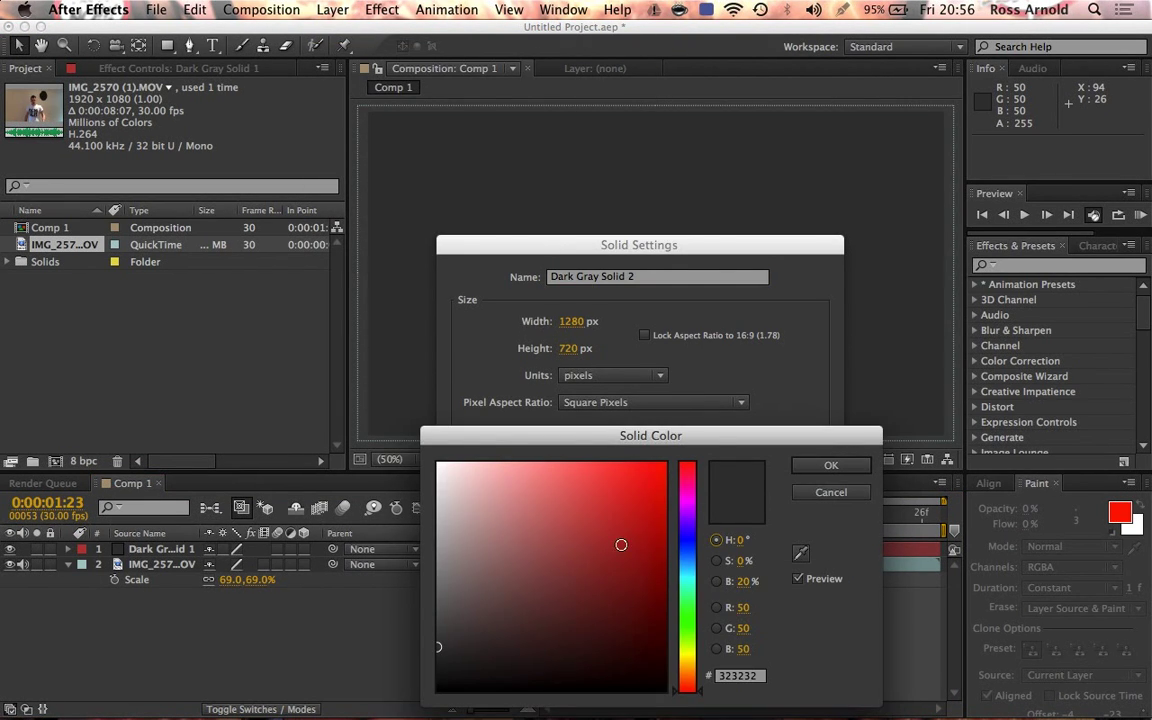
{"action": "left_click", "coordinate": [743, 607]}
{"action": "type", "text": "80"}
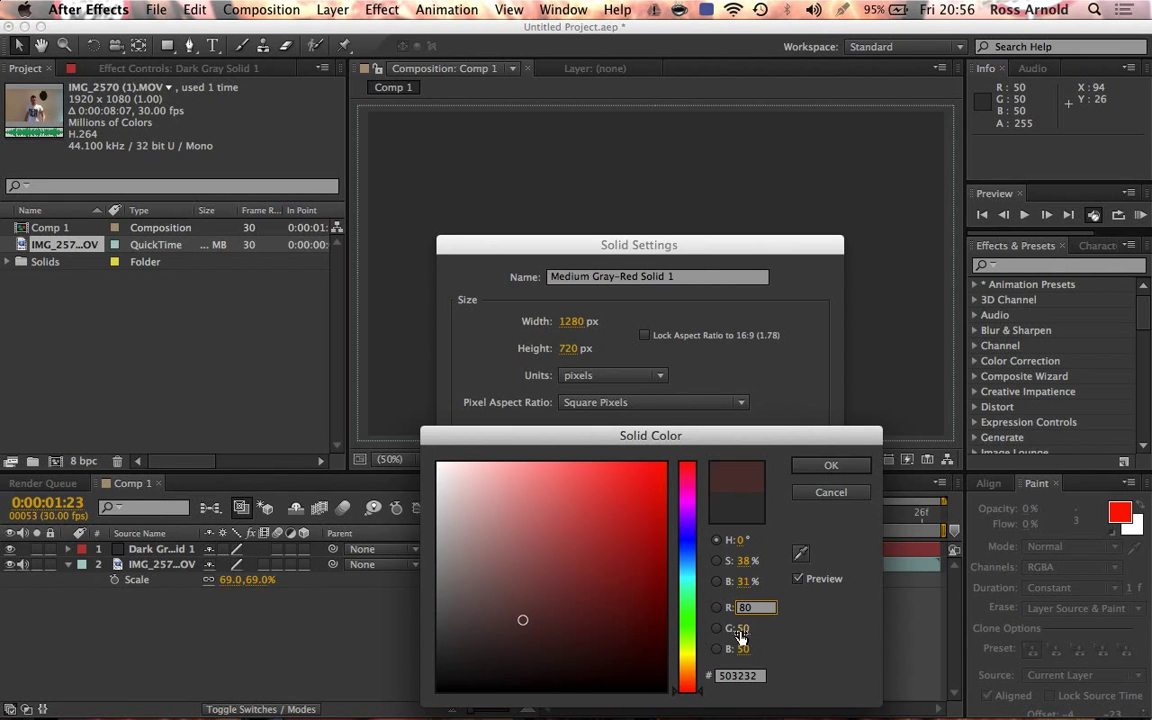
{"action": "left_click", "coordinate": [741, 632]}
{"action": "type", "text": "80"}
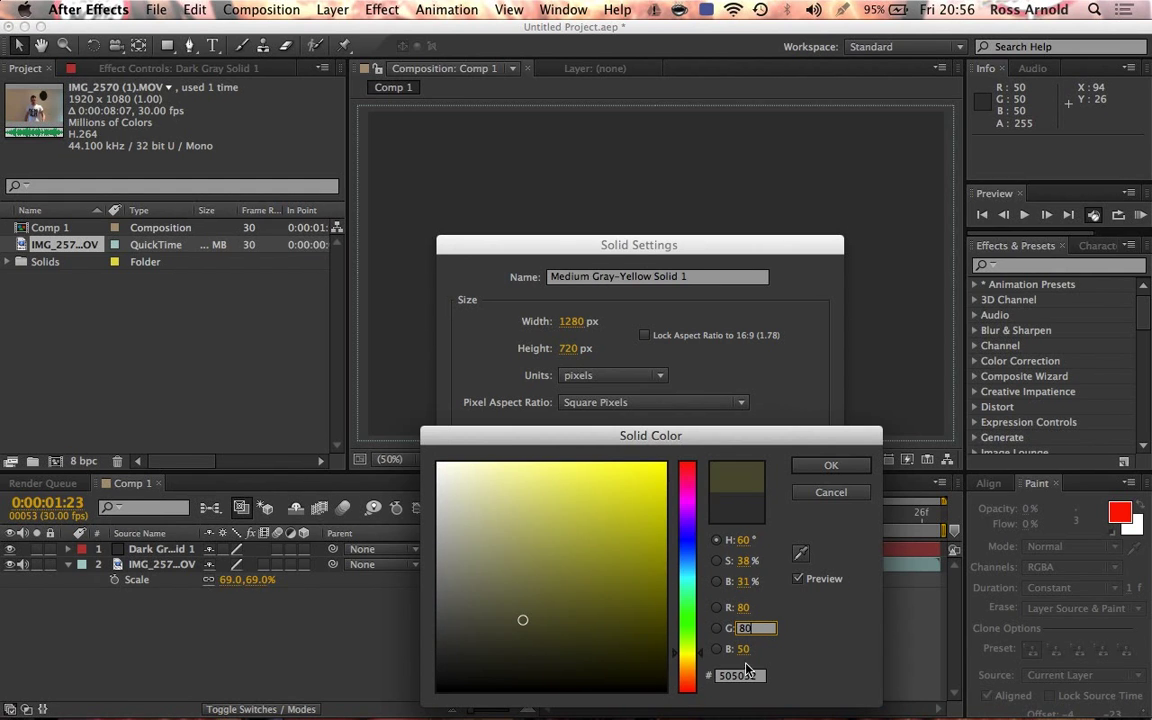
{"action": "key", "text": "Tab"}
{"action": "type", "text": "8"}
{"action": "key", "text": "Escape"}
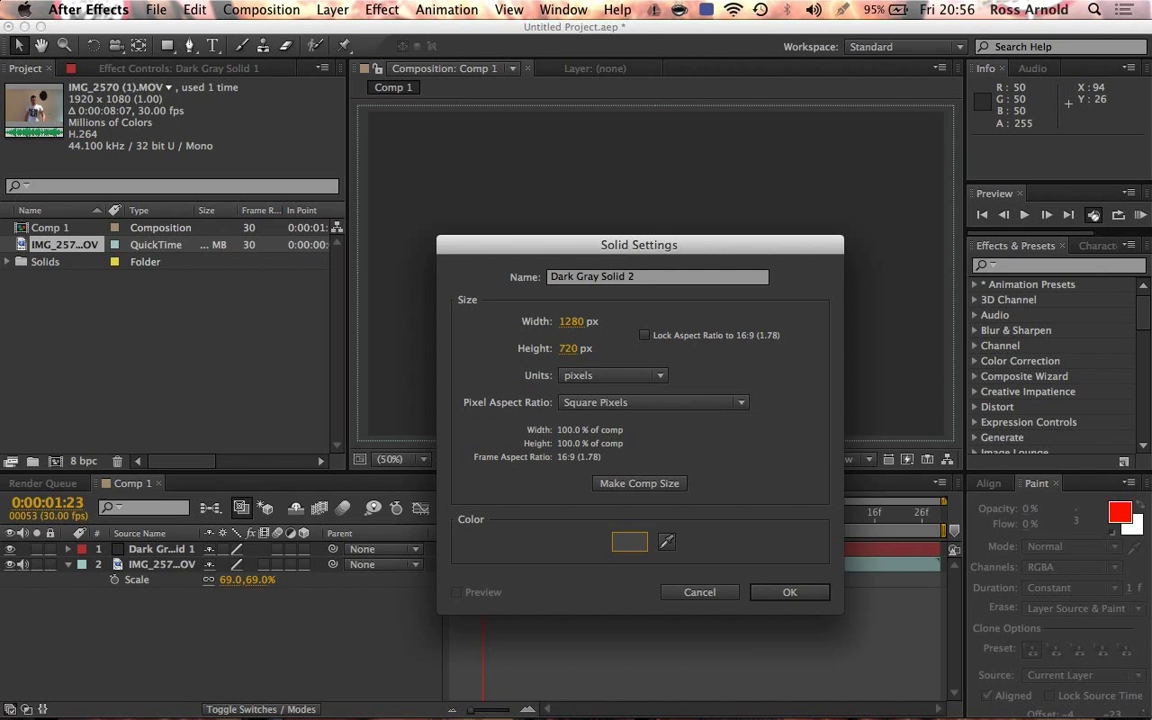
{"action": "left_click", "coordinate": [790, 592]}
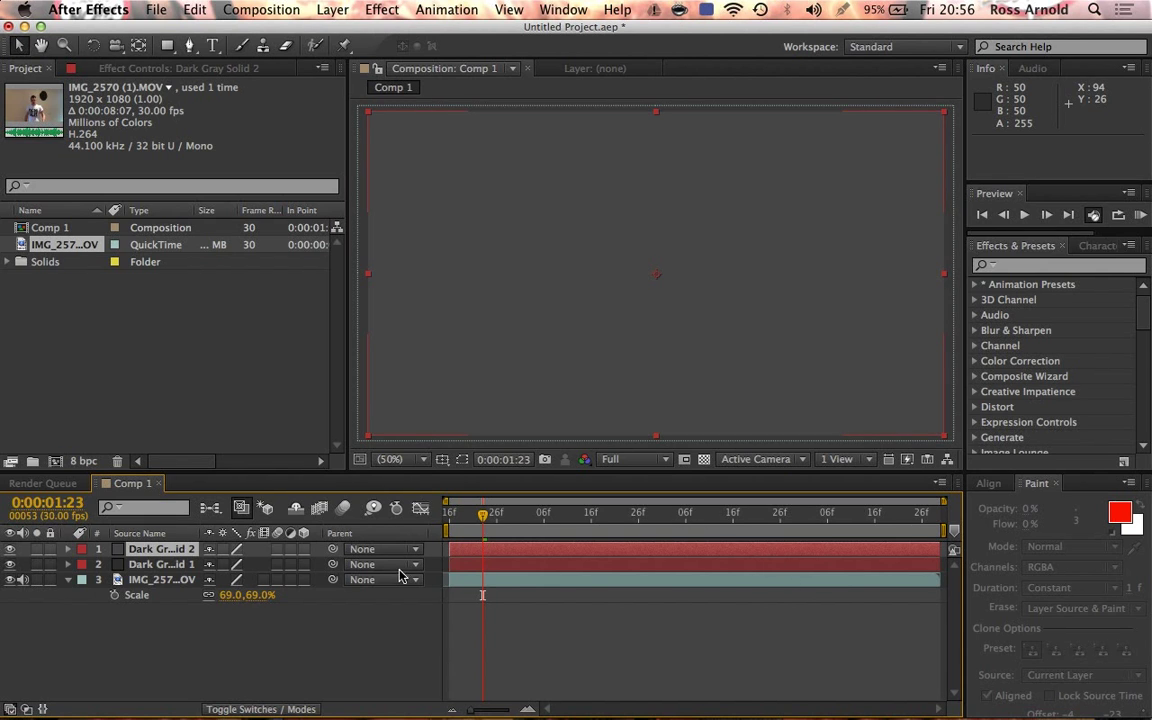
- Draw a tall oval ellipse mask on the top solid
{"action": "left_click", "coordinate": [167, 46]}
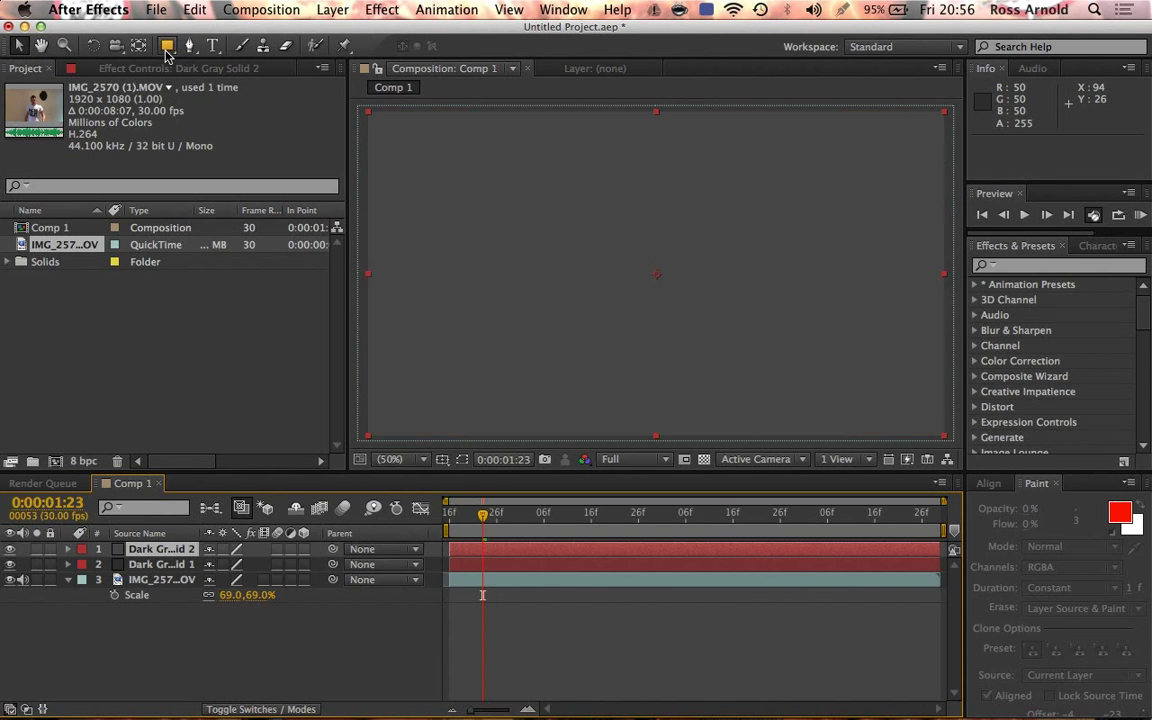
{"action": "left_click_drag", "start_coordinate": [167, 46], "coordinate": [214, 95]}
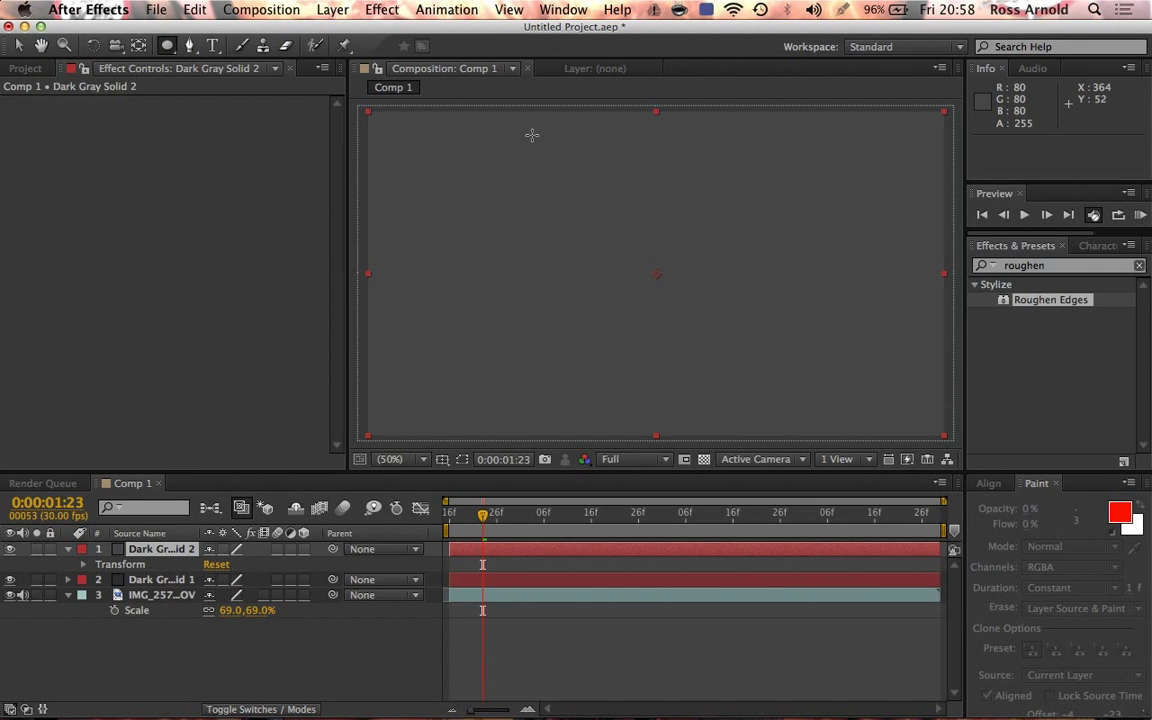
{"action": "left_click_drag", "start_coordinate": [531, 133], "coordinate": [583, 364]}
{"action": "left_click_drag", "start_coordinate": [654, 404], "coordinate": [734, 404]}
{"action": "key", "text": "v"}
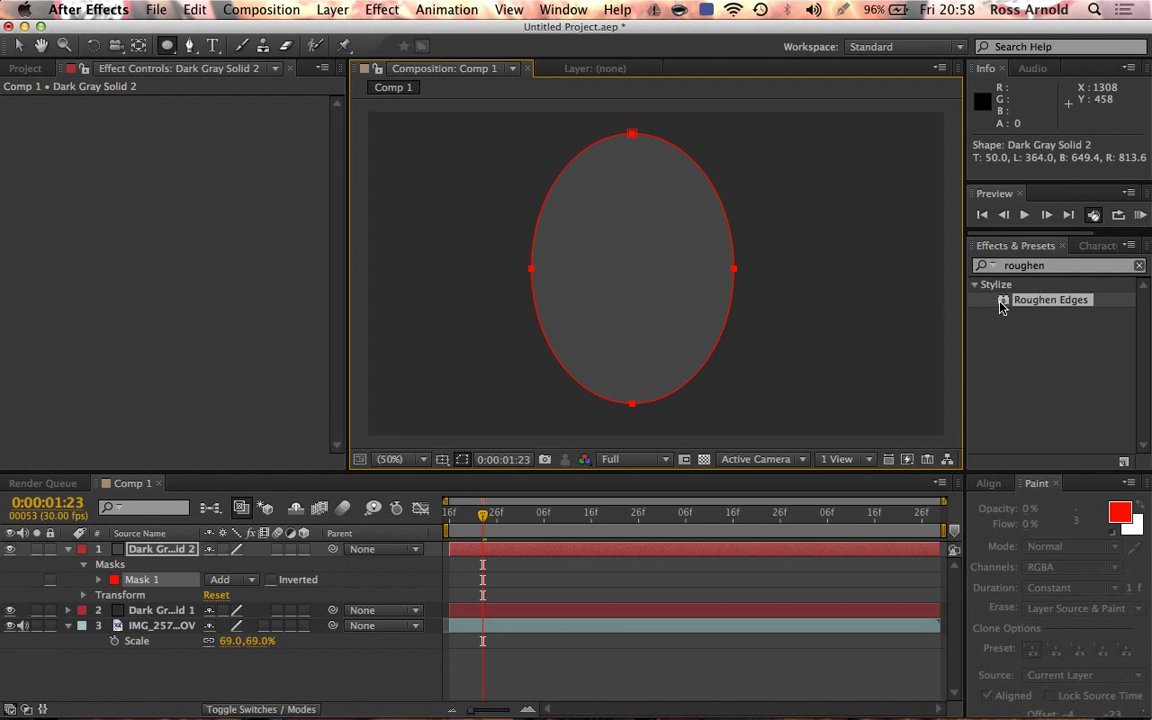
- Apply Roughen Edges to the oval with Border 106.4 and Scale 93
{"action": "double_click", "coordinate": [1048, 299]}
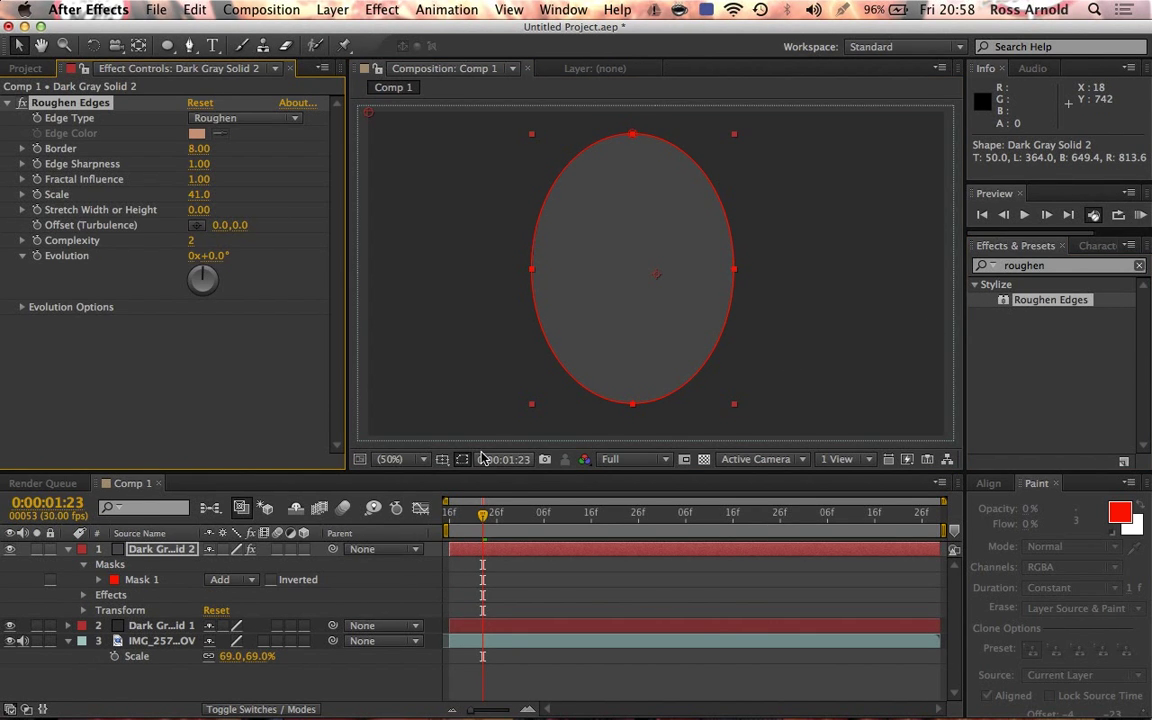
{"action": "left_click", "coordinate": [415, 413]}
{"action": "left_click_drag", "start_coordinate": [199, 194], "coordinate": [312, 157]}
{"action": "left_click", "coordinate": [203, 197]}
{"action": "type", "text": "60"}
{"action": "key", "text": "Return"}
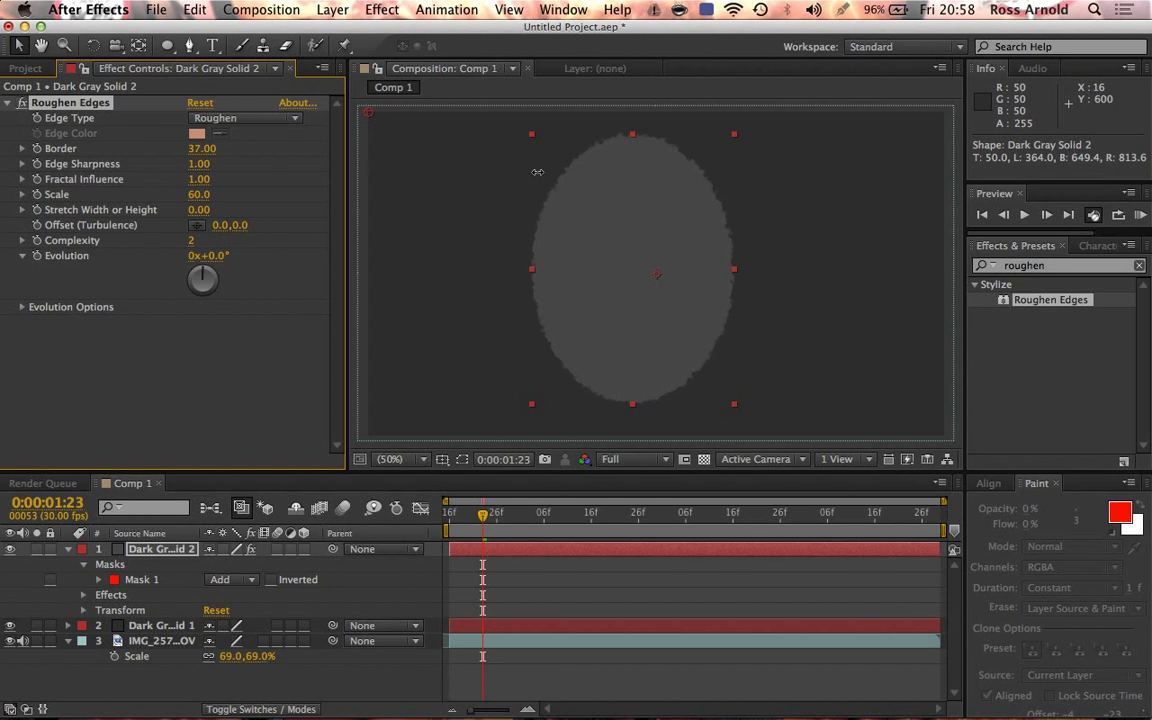
{"action": "left_click_drag", "start_coordinate": [537, 172], "coordinate": [1125, 218]}
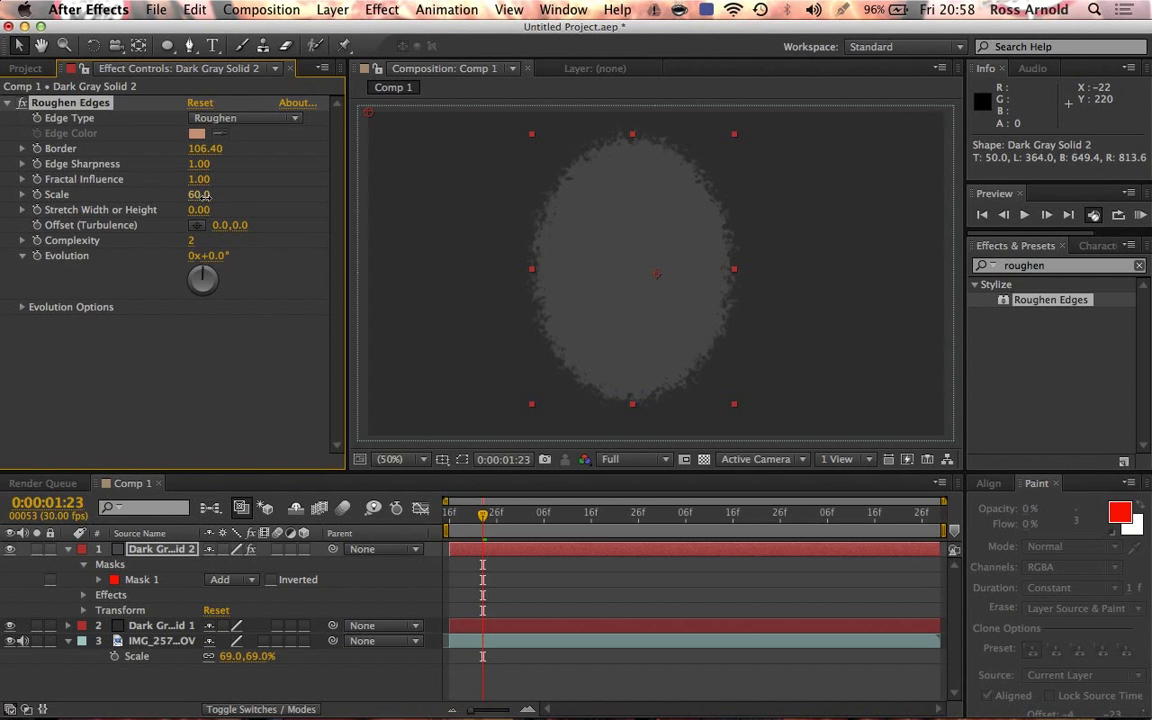
{"action": "left_click_drag", "start_coordinate": [192, 193], "coordinate": [232, 202]}
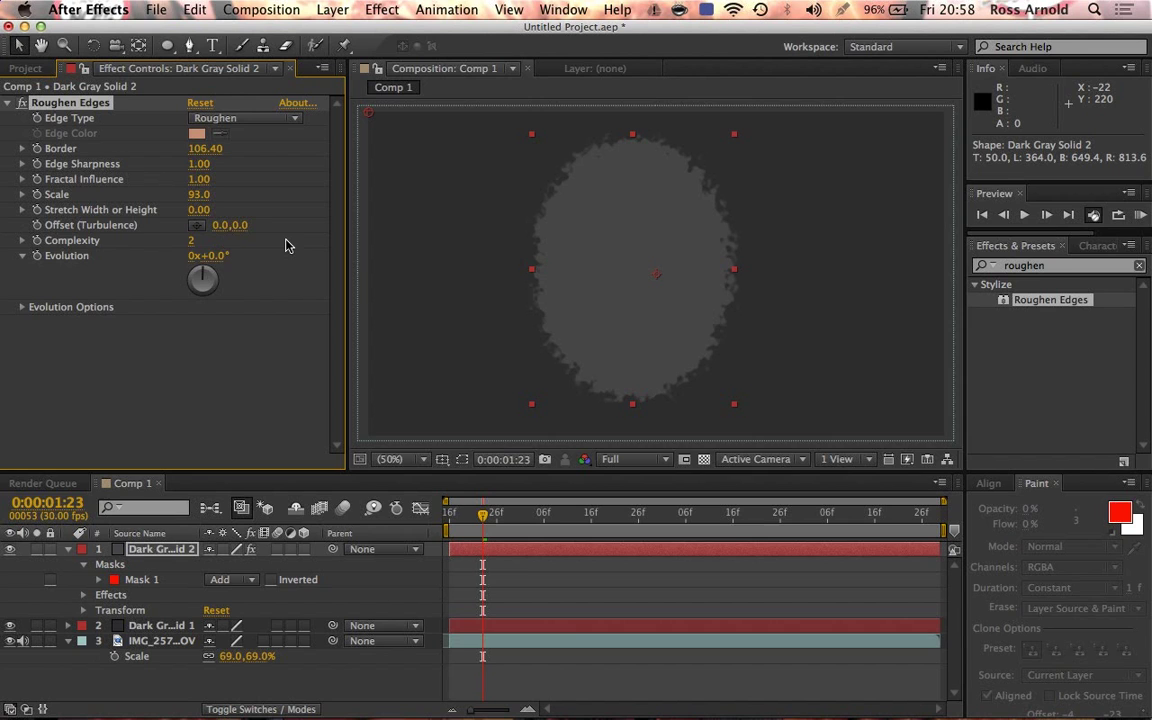
- Set the Roughen Edges Evolution expression to time*100
{"action": "left_click", "coordinate": [36, 257], "text": "alt"}
{"action": "type", "text": "tim"}
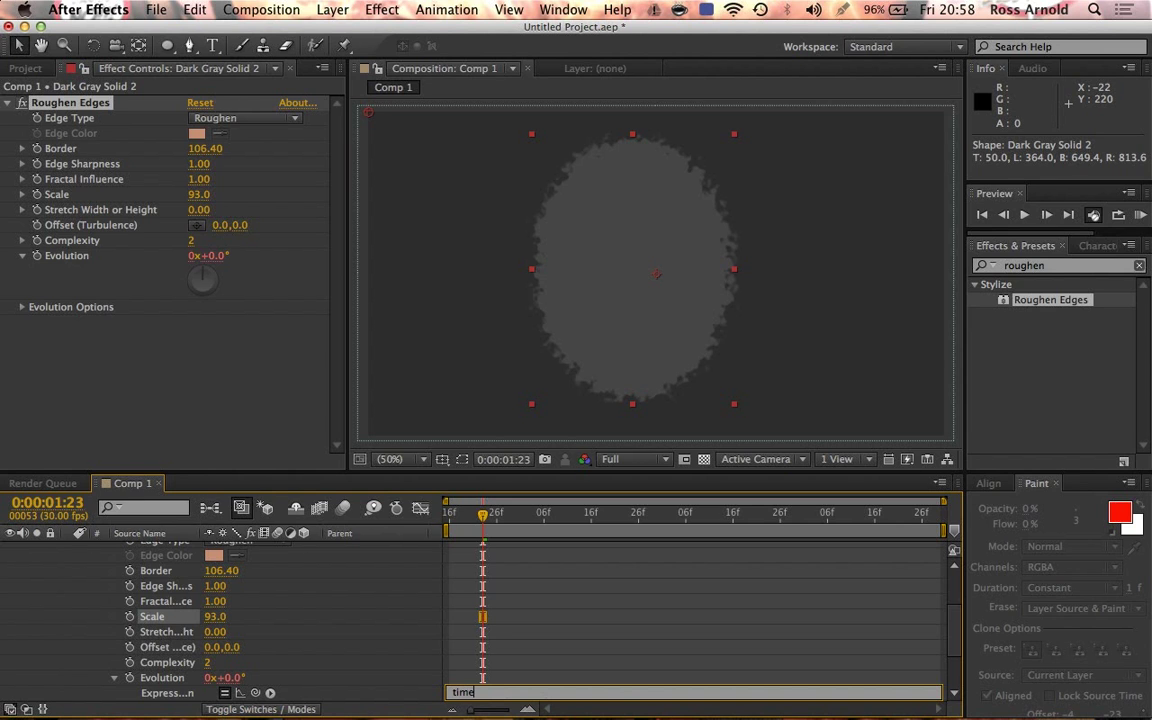
{"action": "type", "text": "e"}
{"action": "left_click", "coordinate": [558, 617]}
{"action": "left_click", "coordinate": [489, 664]}
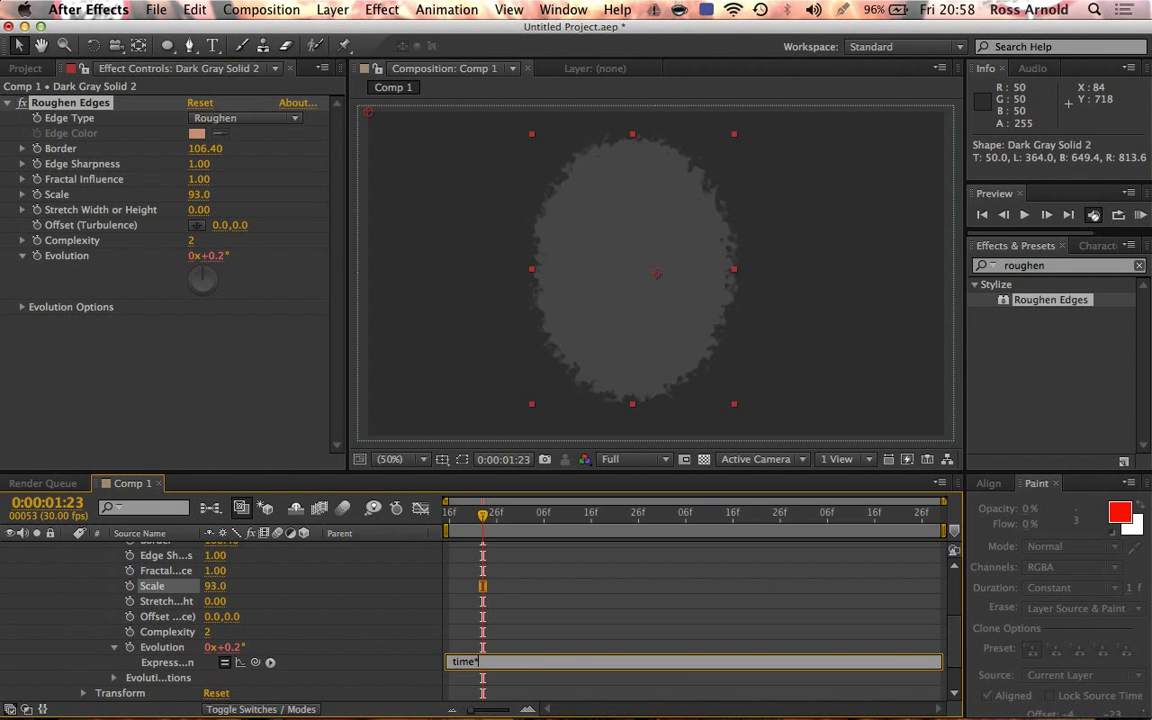
{"action": "type", "text": "*100"}
{"action": "left_click", "coordinate": [570, 580]}
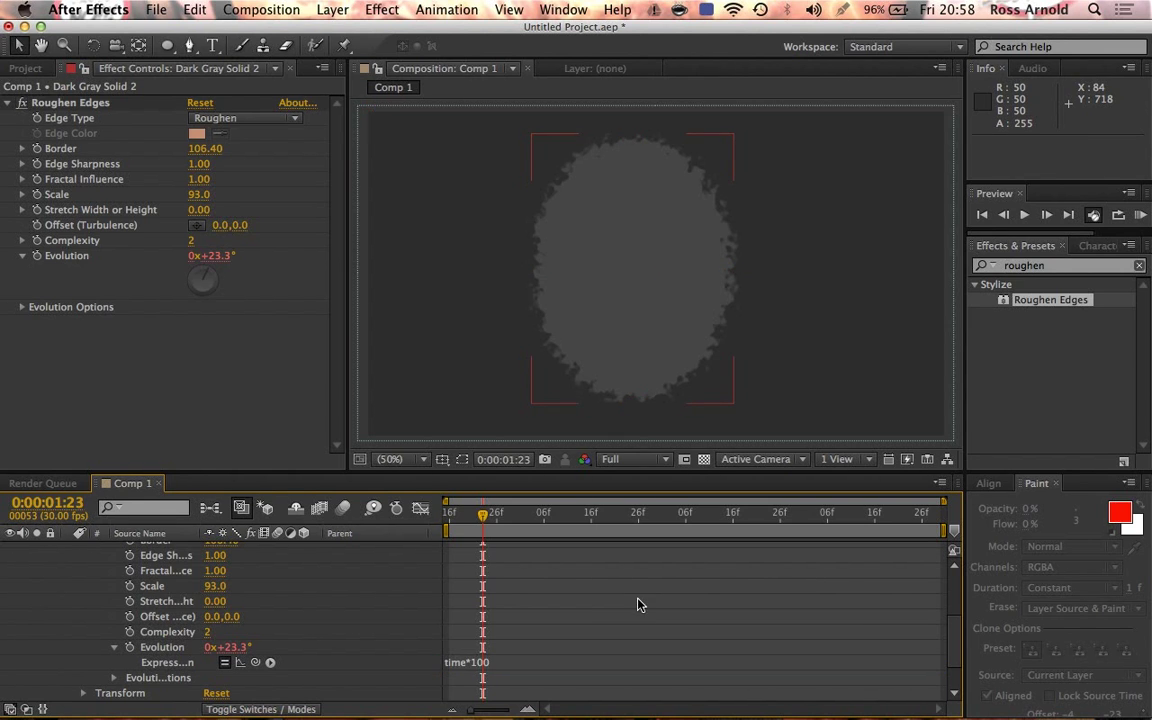
- Preview the animated ragged edge, then collapse the layer to its animated properties
{"action": "left_click", "coordinate": [1141, 215]}
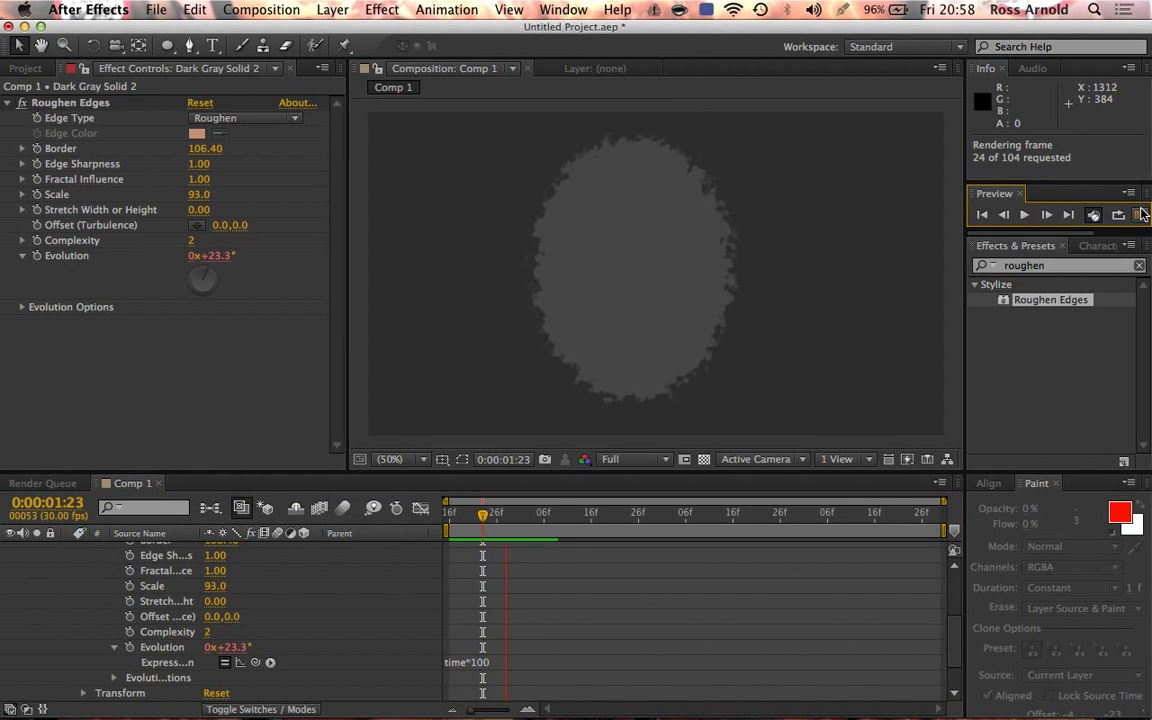
{"action": "left_click", "coordinate": [1141, 215]}
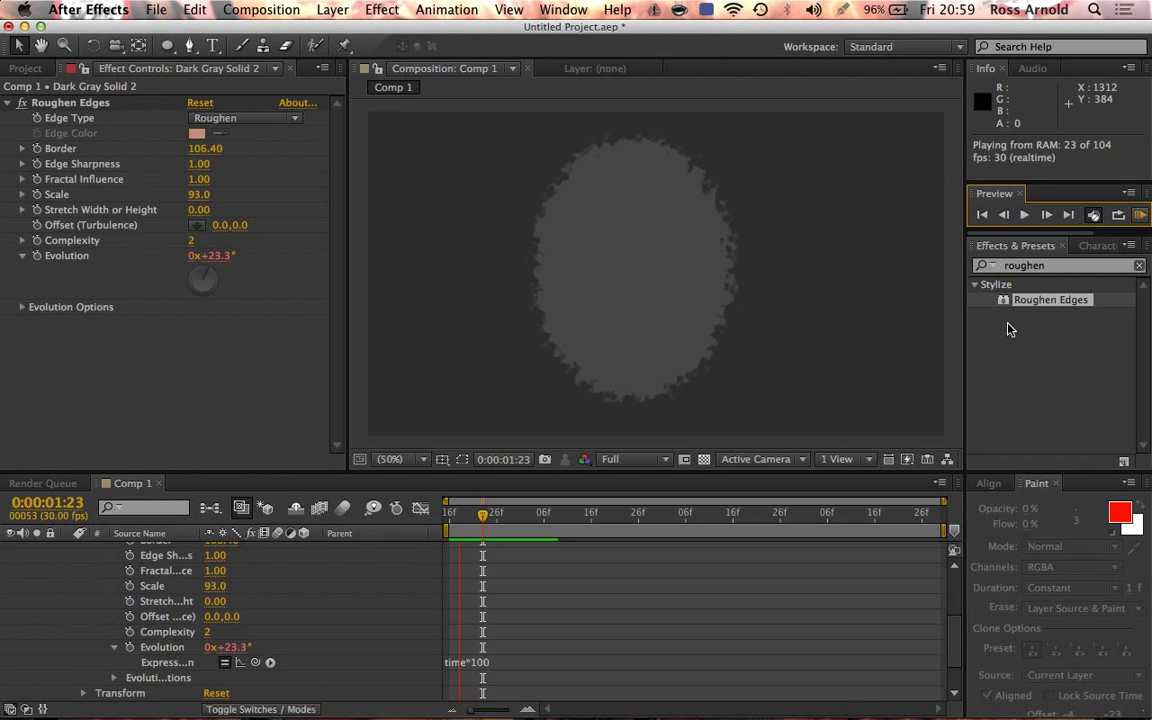
{"action": "key", "text": "space"}
{"action": "scroll", "coordinate": [633, 597], "scroll_direction": "up", "scroll_amount": 5}
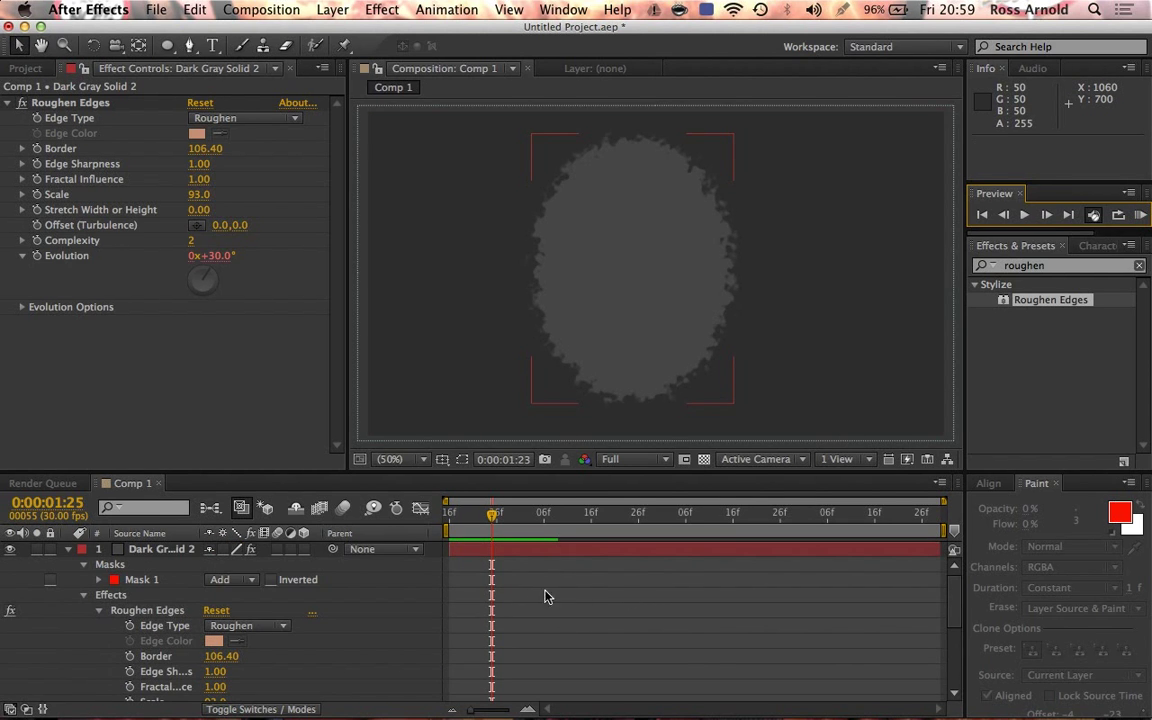
{"action": "left_click", "coordinate": [491, 555]}
{"action": "key", "text": "u"}
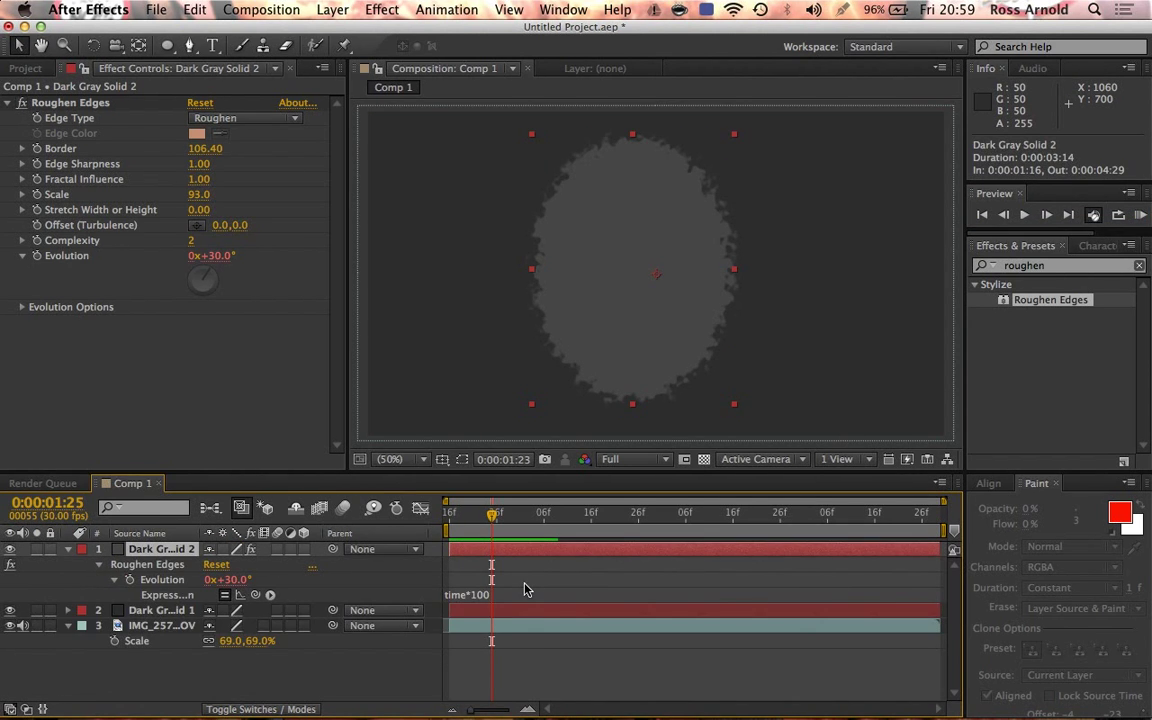
{"action": "key", "text": "u"}
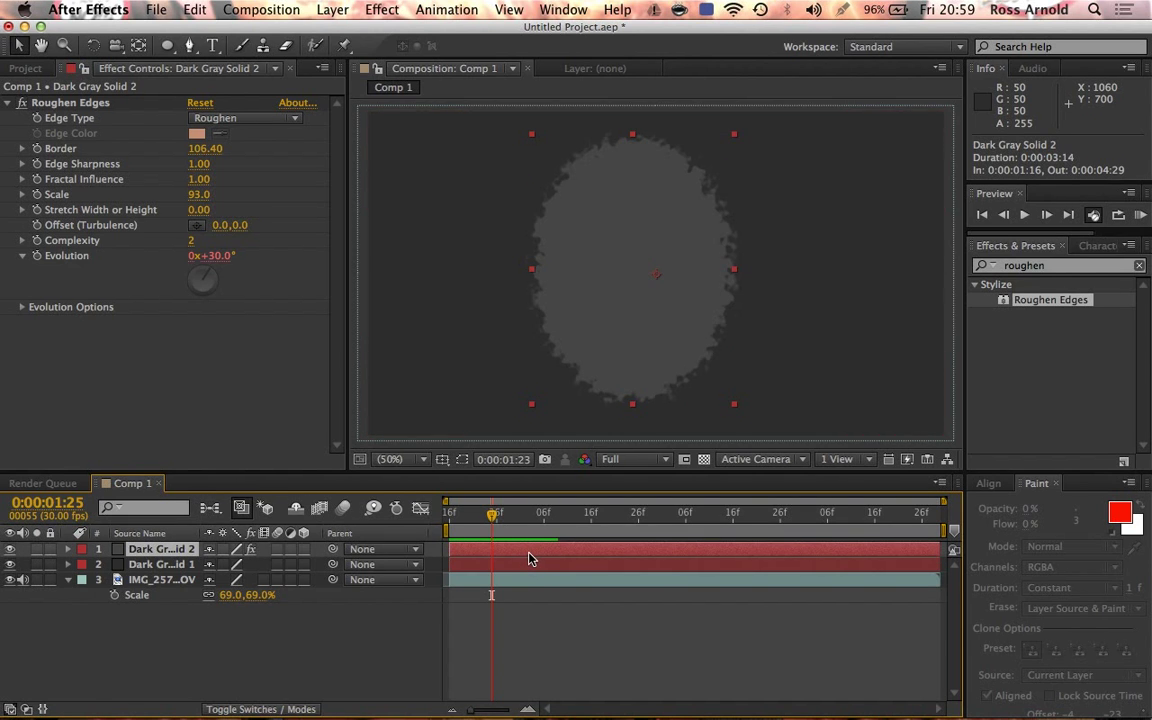
- Duplicate the rough oval layer twice and hide the topmost copy
{"action": "key", "text": "super+d"}
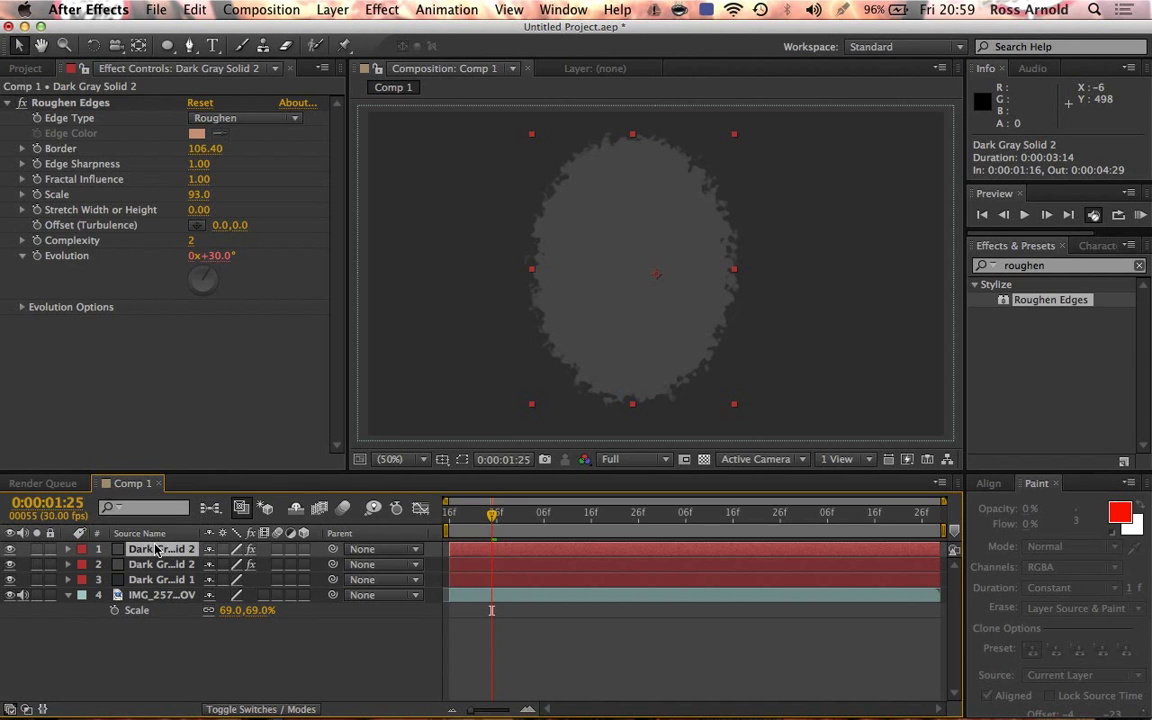
{"action": "key", "text": "super+d"}
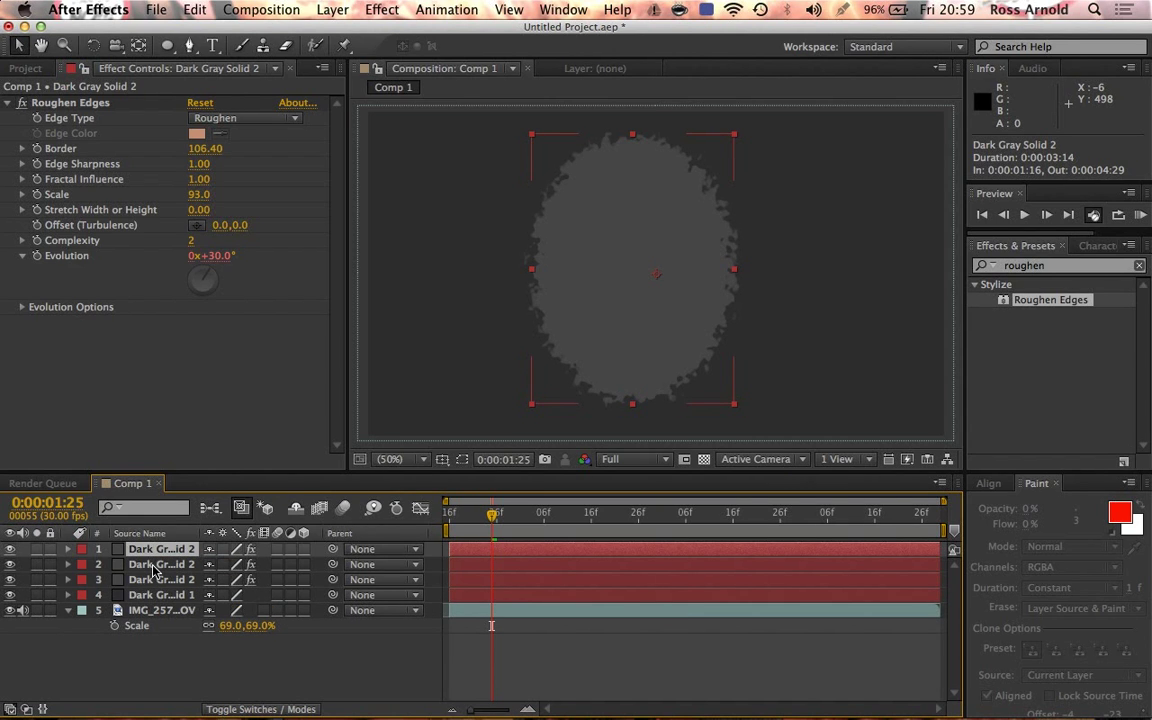
{"action": "left_click", "coordinate": [155, 566]}
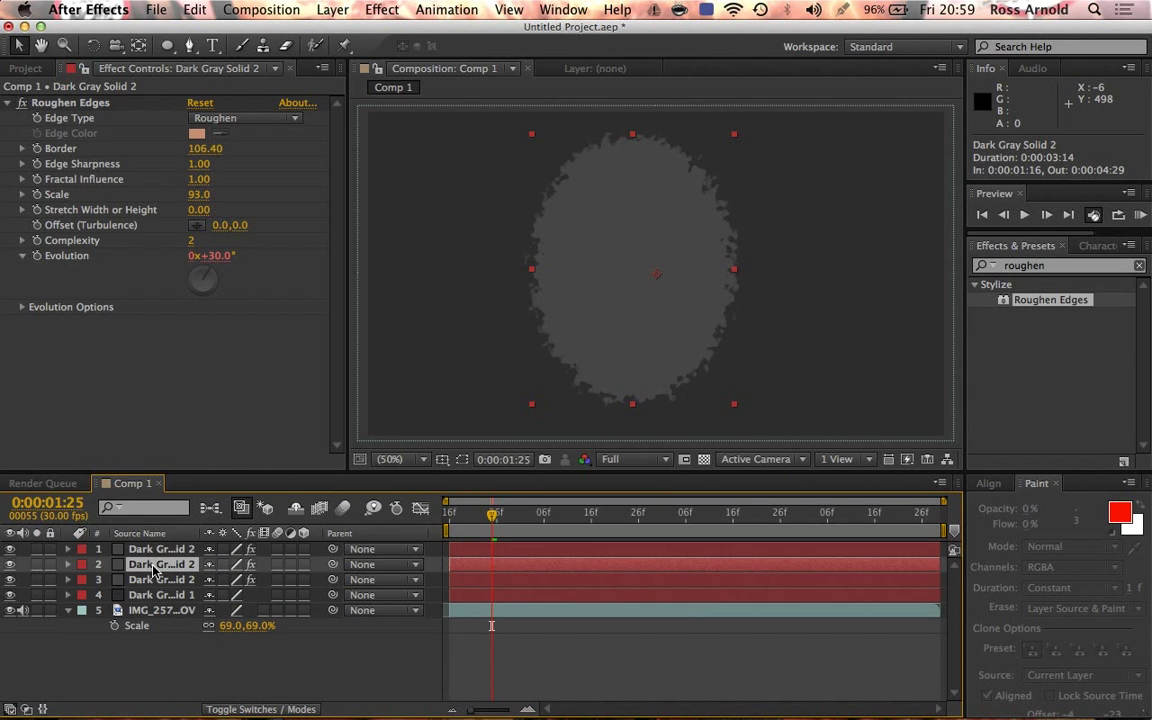
{"action": "left_click", "coordinate": [10, 549]}
- Recolour the second copy white and remove its Roughen Edges effect
{"action": "left_click", "coordinate": [318, 10]}
{"action": "left_click", "coordinate": [330, 51]}
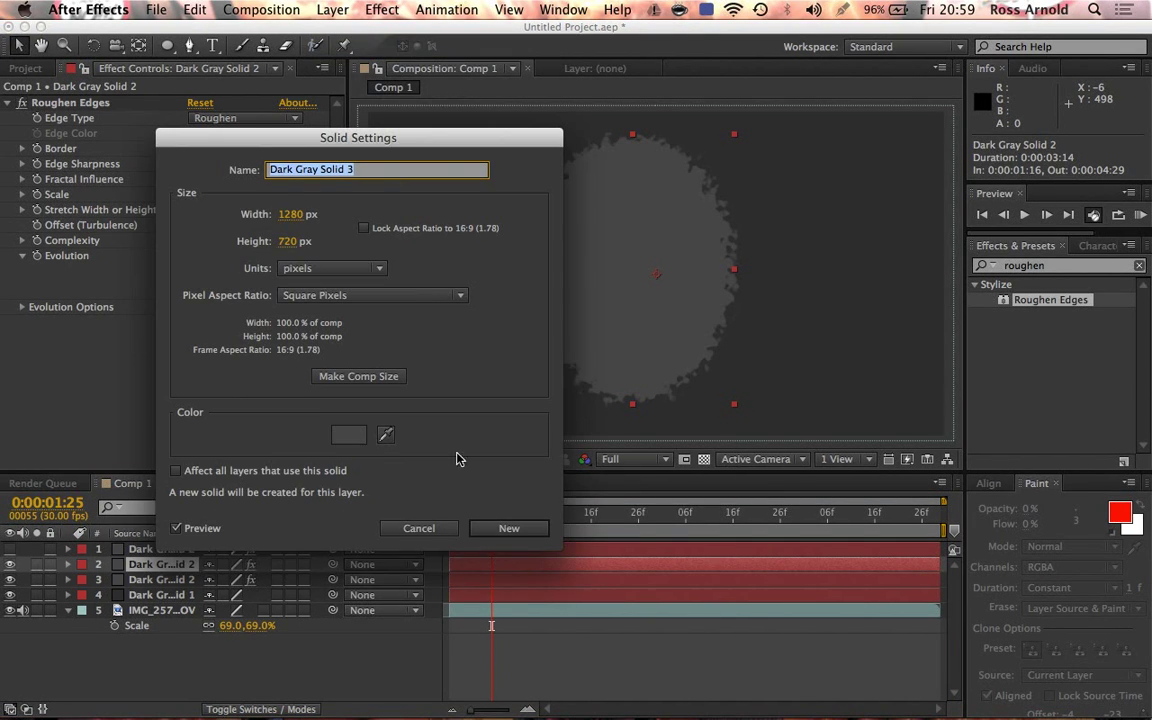
{"action": "left_click", "coordinate": [348, 434]}
{"action": "left_click_drag", "start_coordinate": [509, 524], "coordinate": [428, 420]}
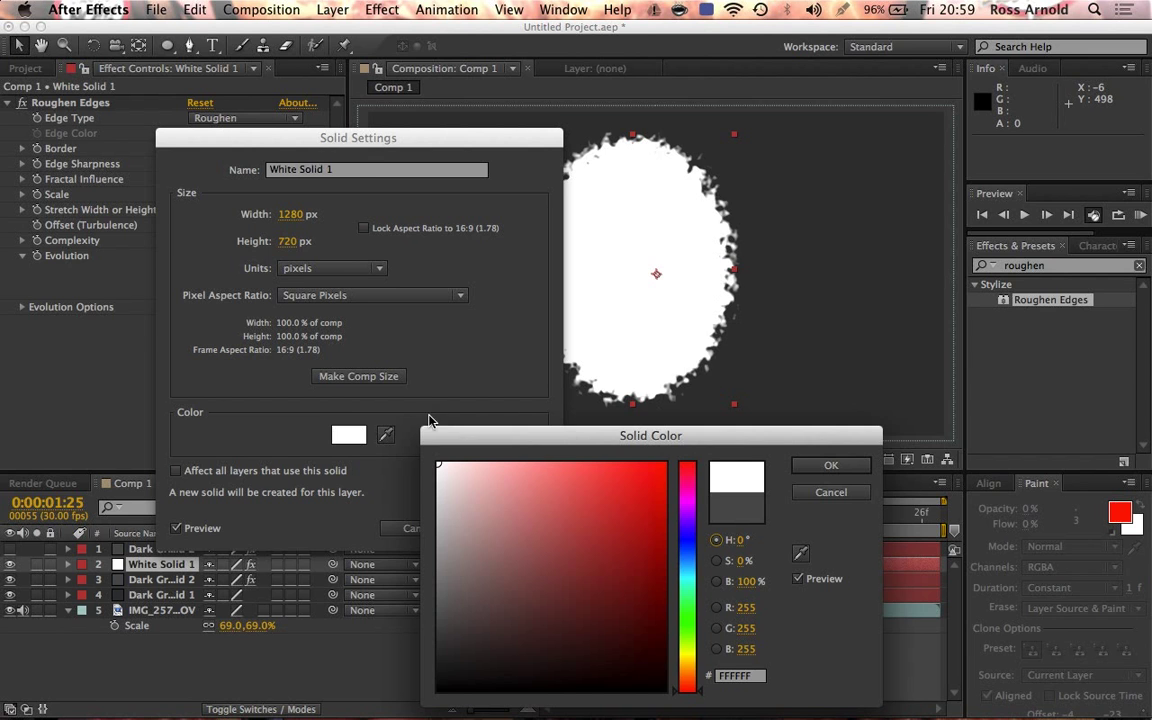
{"action": "key", "text": "Return"}
{"action": "left_click", "coordinate": [507, 527]}
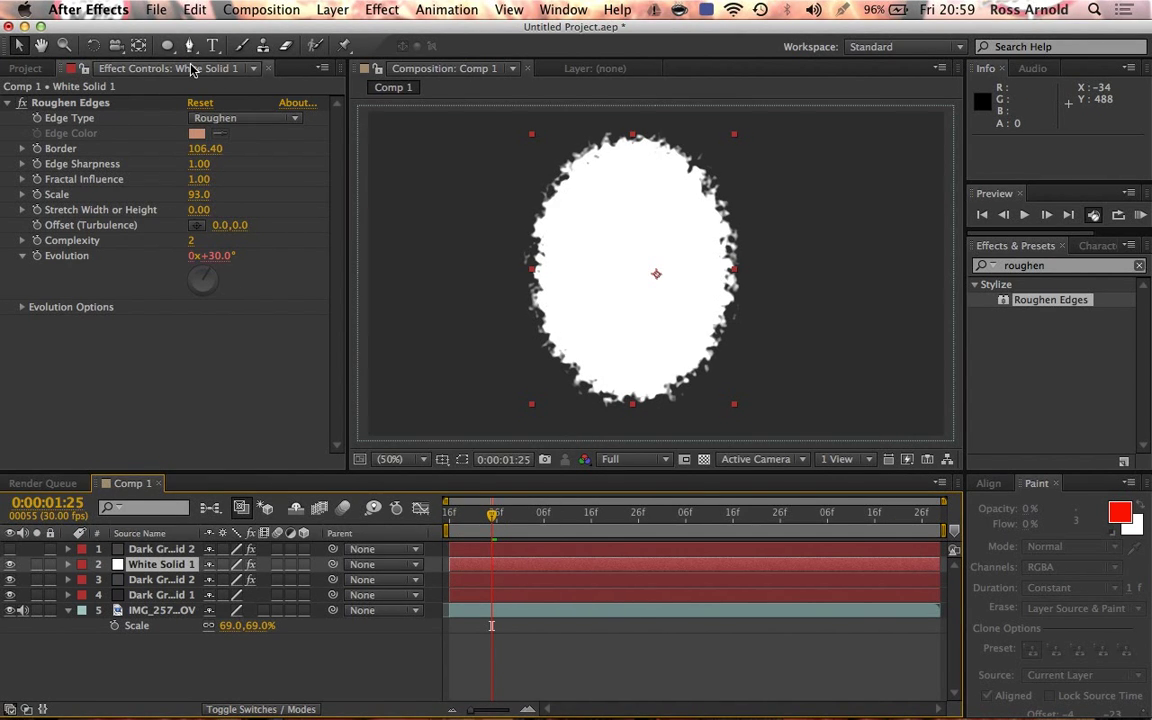
{"action": "left_click", "coordinate": [55, 102]}
{"action": "key", "text": "Delete"}
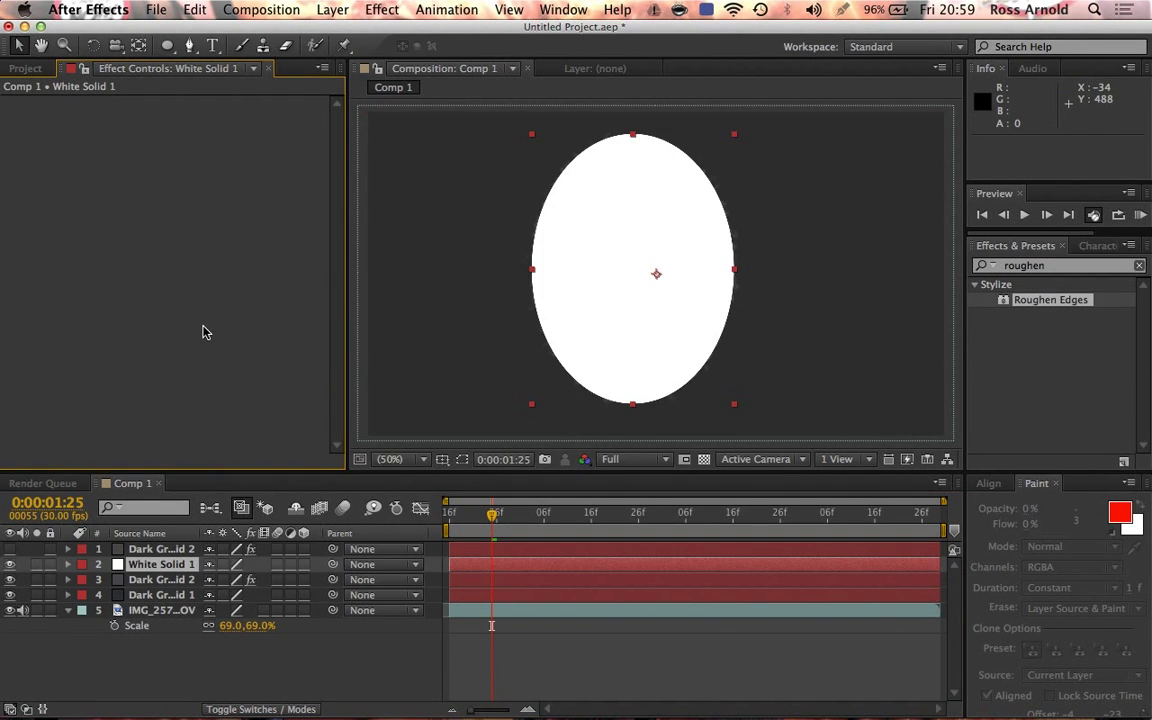
- Give White Solid 1's mask 93-pixel feather and −54-pixel expansion, then show the Modes columns
{"action": "key", "text": "f"}
{"action": "left_click_drag", "start_coordinate": [241, 594], "coordinate": [313, 595]}
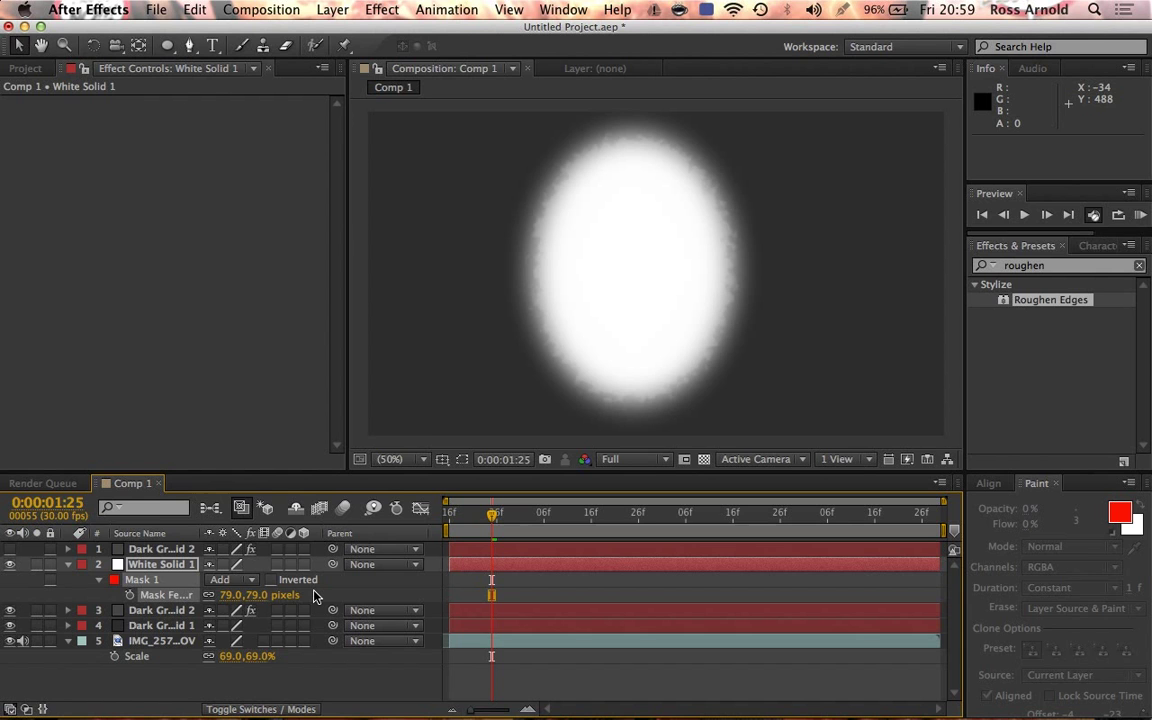
{"action": "key", "text": "f"}
{"action": "key", "text": "m"}
{"action": "key", "text": "m"}
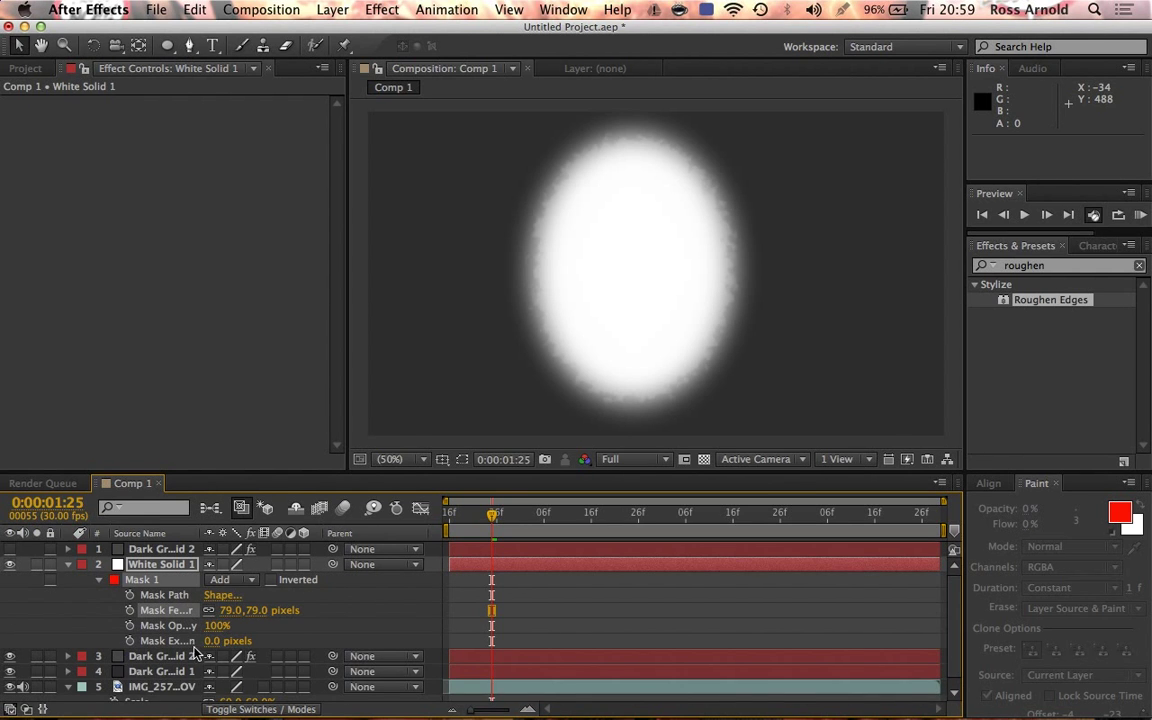
{"action": "left_click_drag", "start_coordinate": [215, 641], "coordinate": [170, 643]}
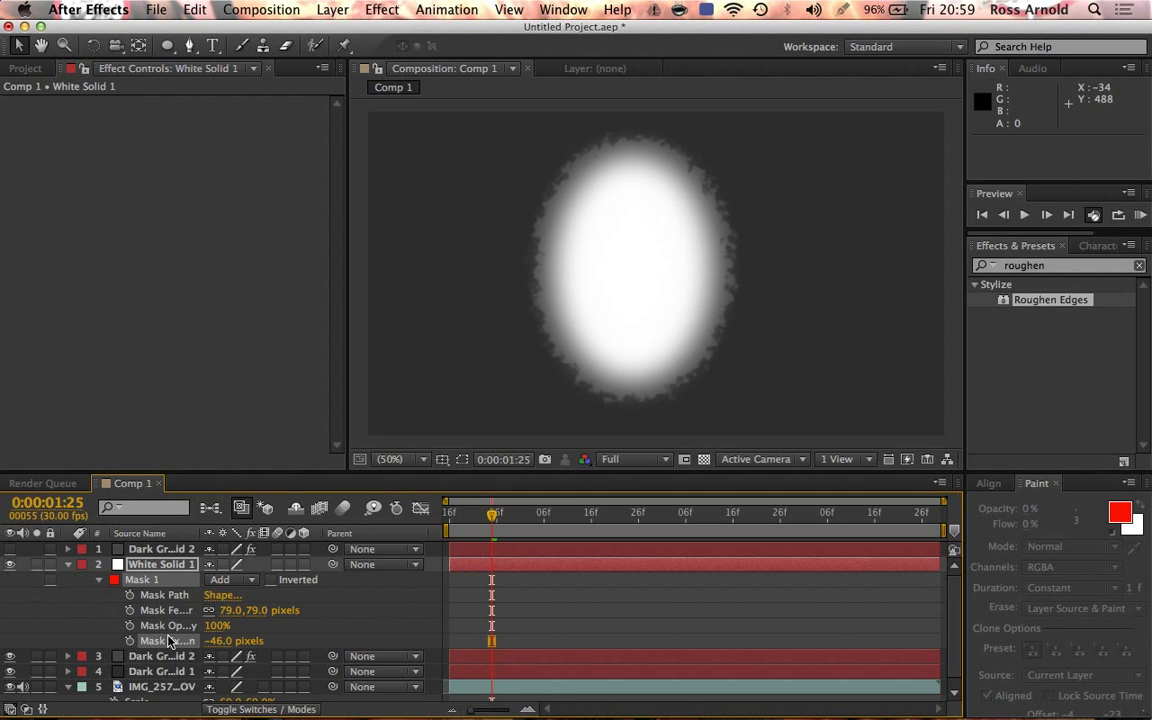
{"action": "left_click_drag", "start_coordinate": [240, 611], "coordinate": [208, 641]}
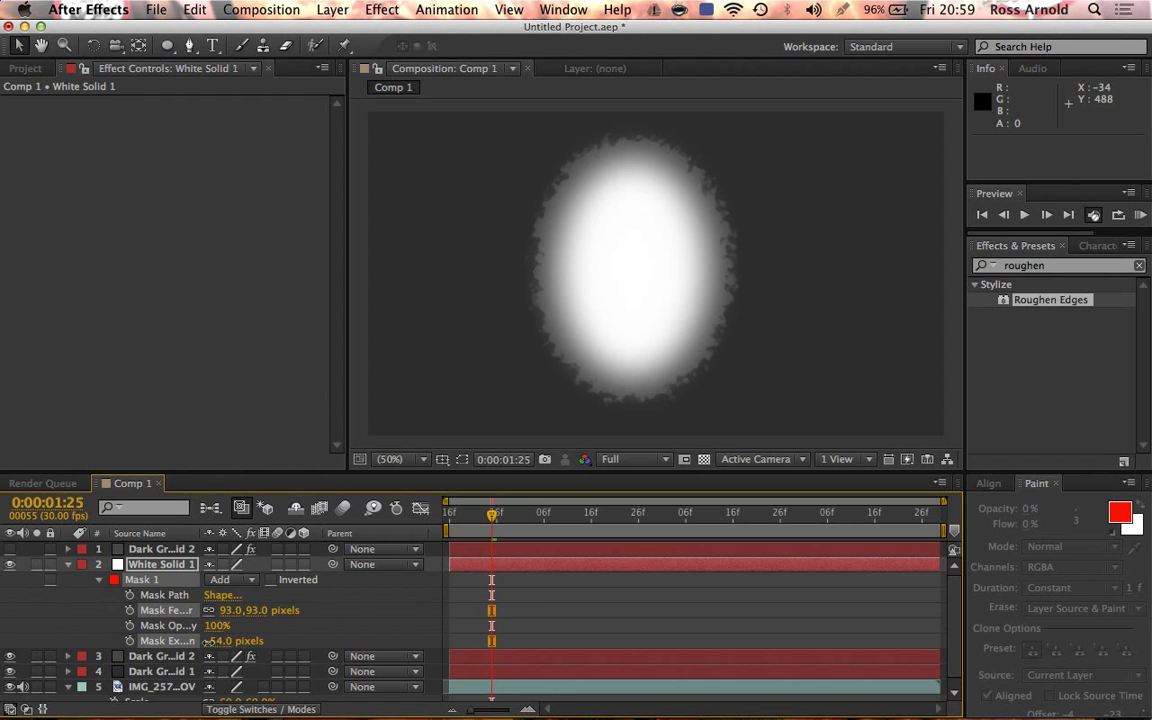
{"action": "left_click", "coordinate": [160, 564]}
{"action": "left_click", "coordinate": [68, 564]}
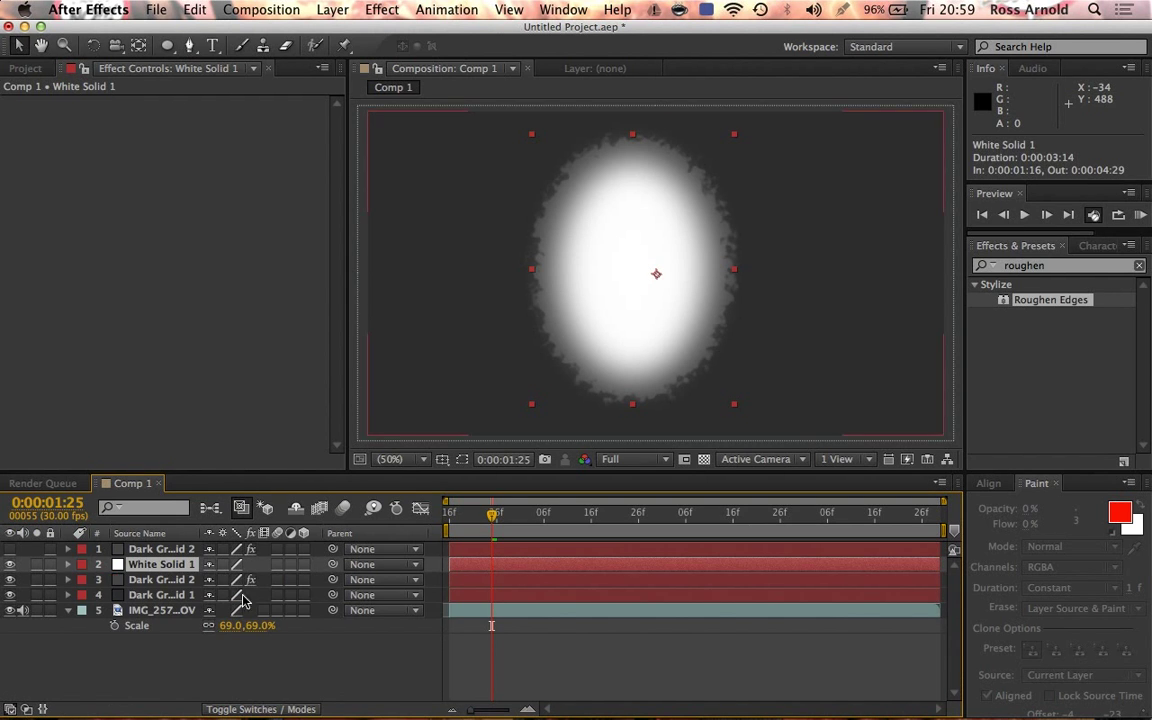
{"action": "key", "text": "F4"}
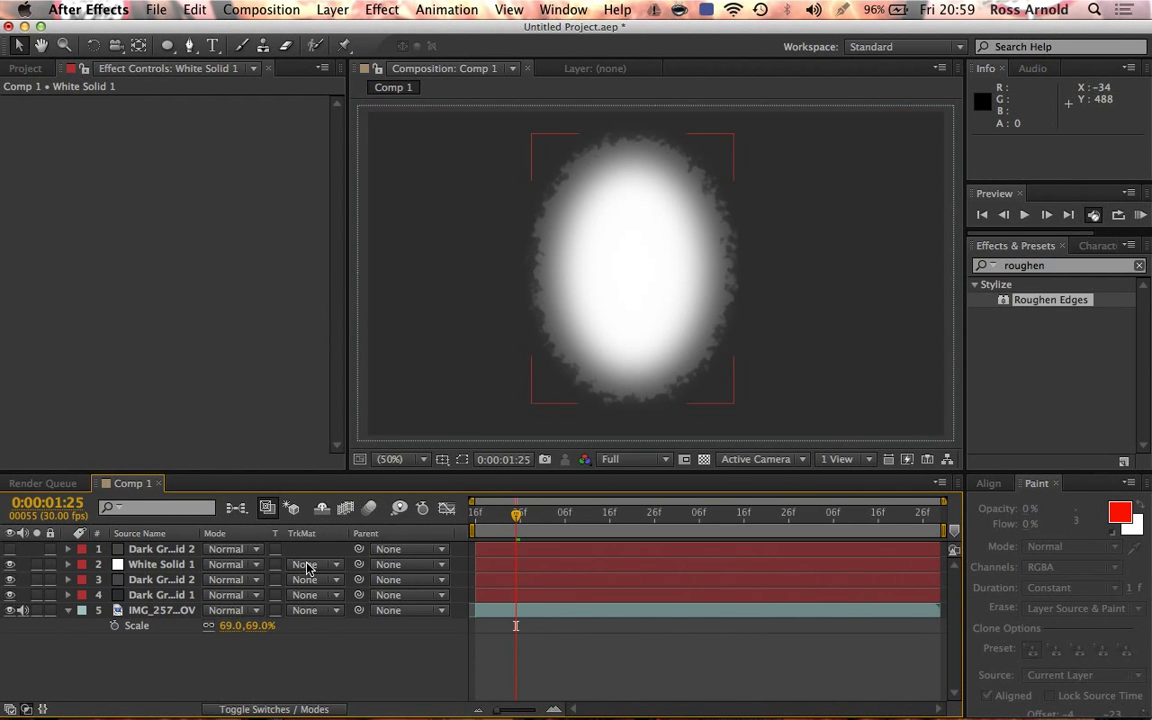
- Set White Solid 1's track matte to Alpha Matte of the hidden rough copy above
{"action": "left_click", "coordinate": [308, 568]}
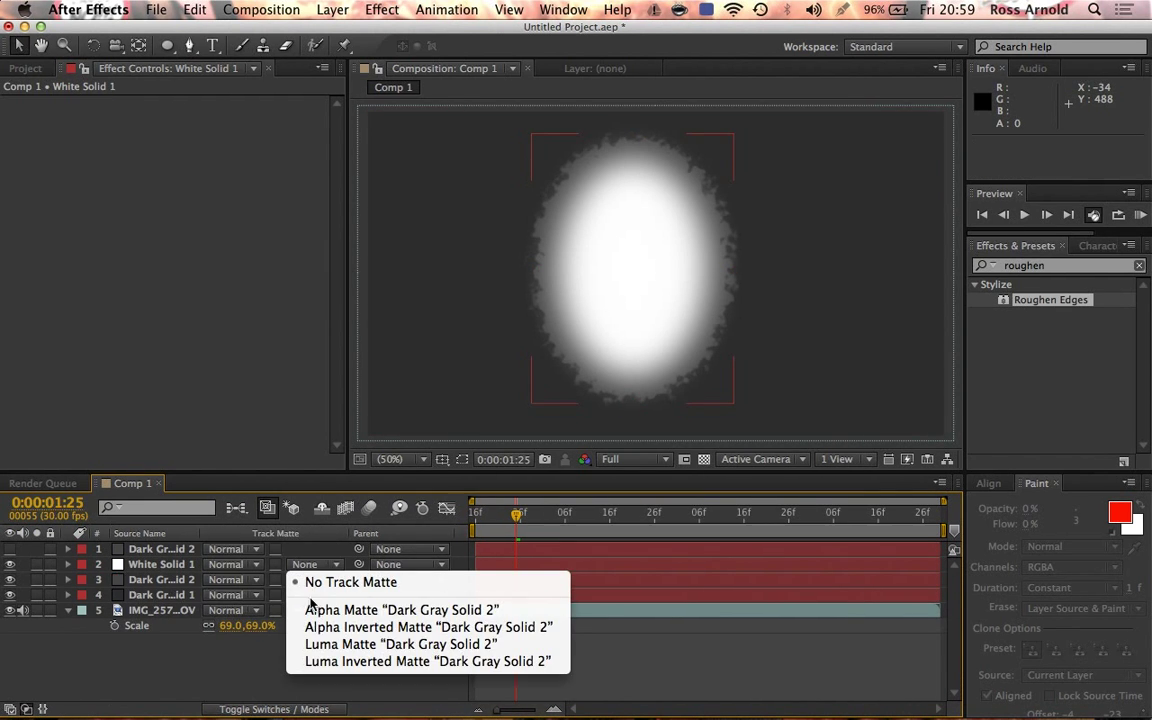
{"action": "left_click", "coordinate": [322, 650]}
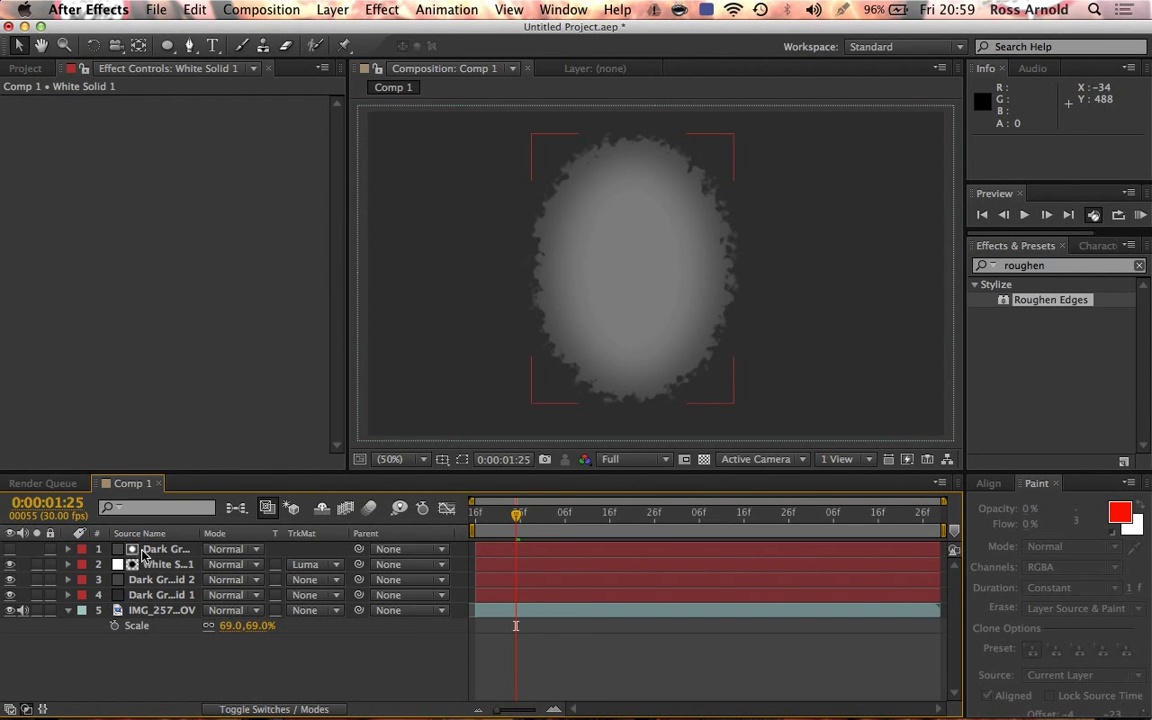
{"action": "left_click", "coordinate": [145, 551]}
{"action": "left_click", "coordinate": [297, 567]}
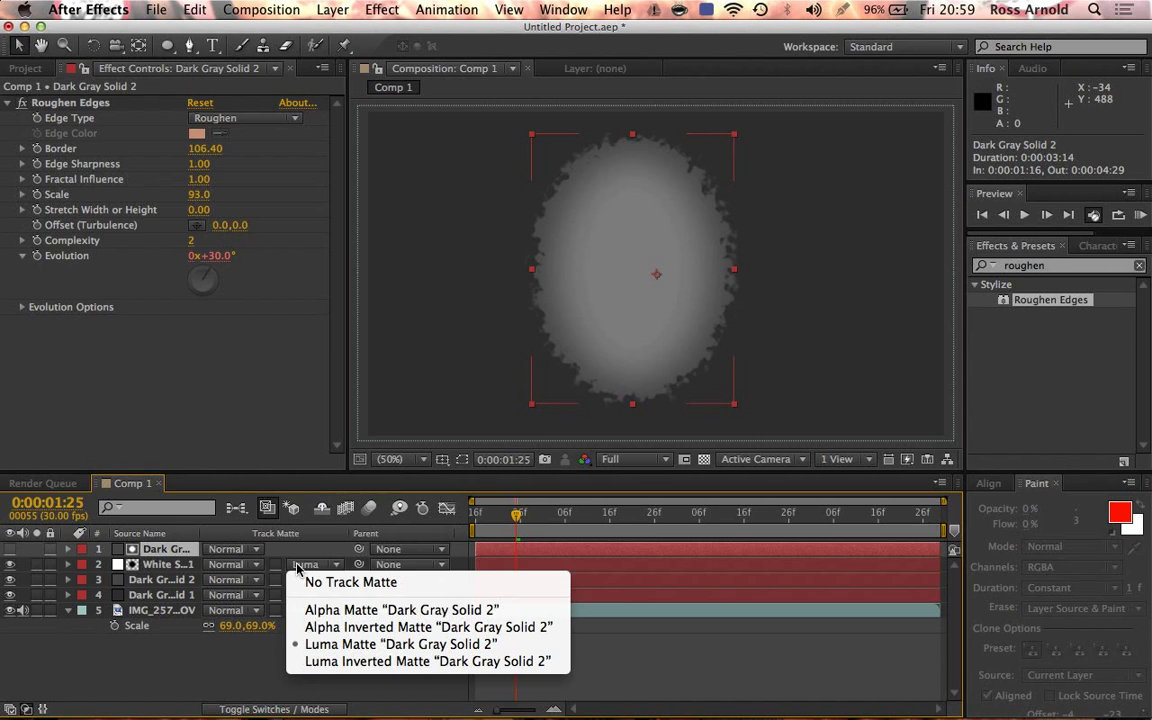
{"action": "left_click", "coordinate": [320, 609]}
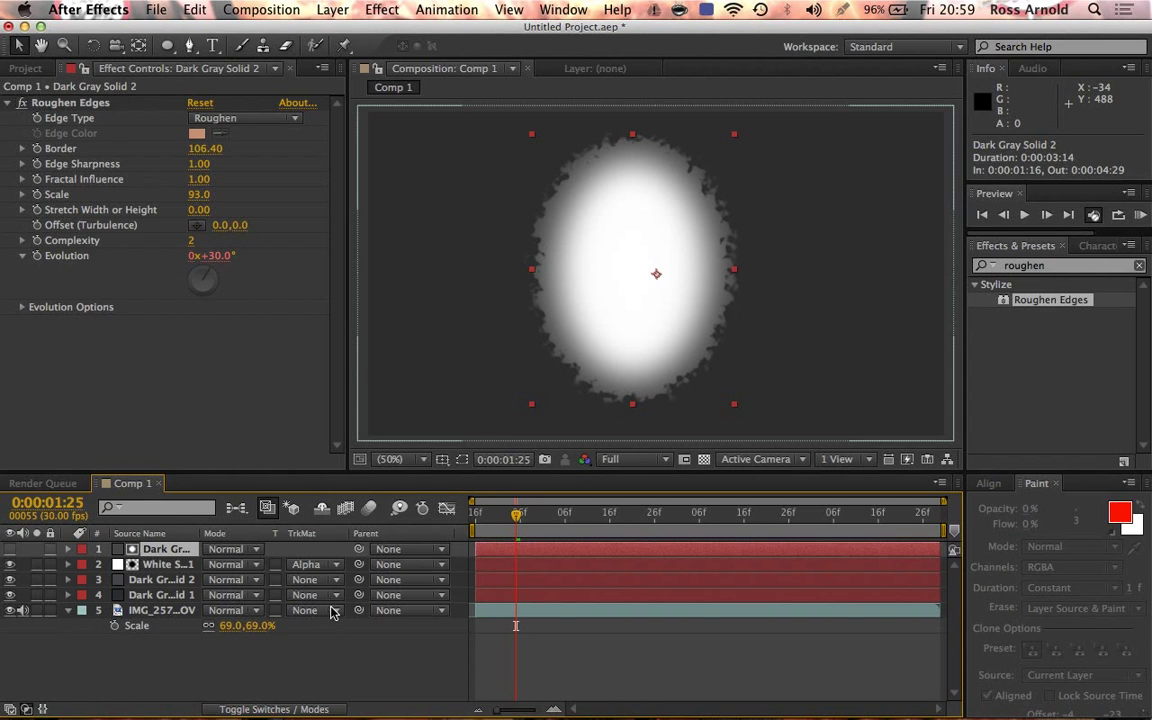
- Widen White Solid 1's mask feather to 152 pixels with −36-pixel expansion
{"action": "left_click", "coordinate": [166, 565]}
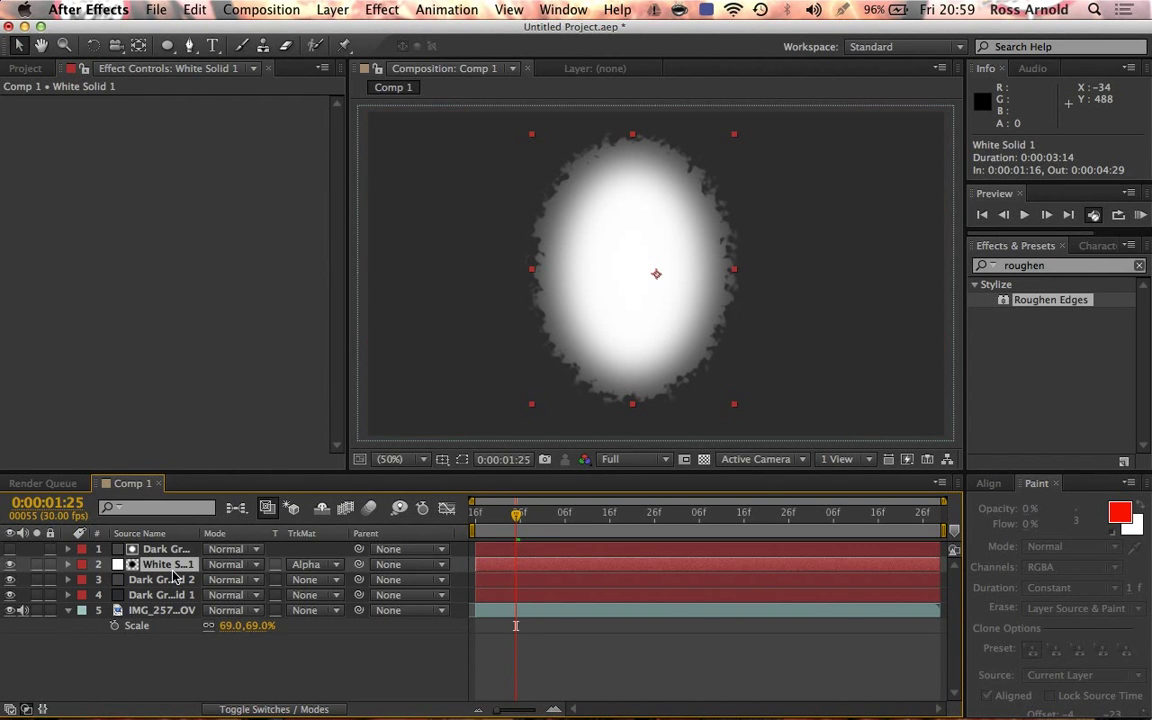
{"action": "key", "text": "f"}
{"action": "left_click_drag", "start_coordinate": [260, 597], "coordinate": [306, 594]}
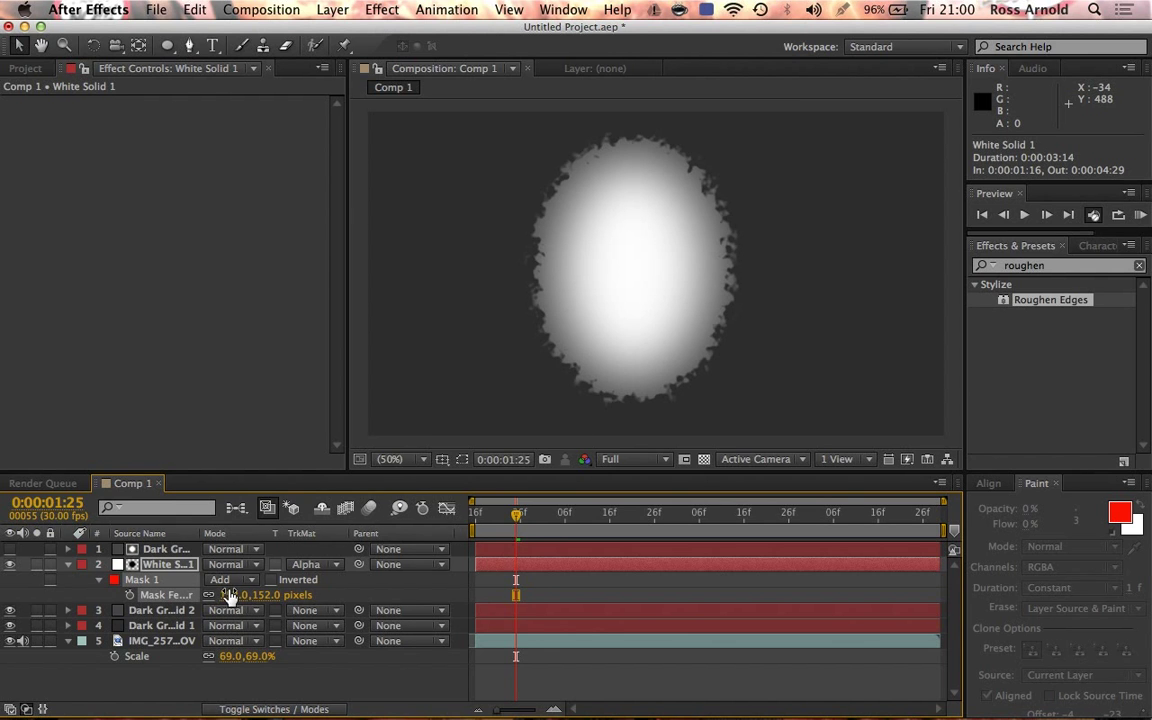
{"action": "key", "text": "m"}
{"action": "key", "text": "m"}
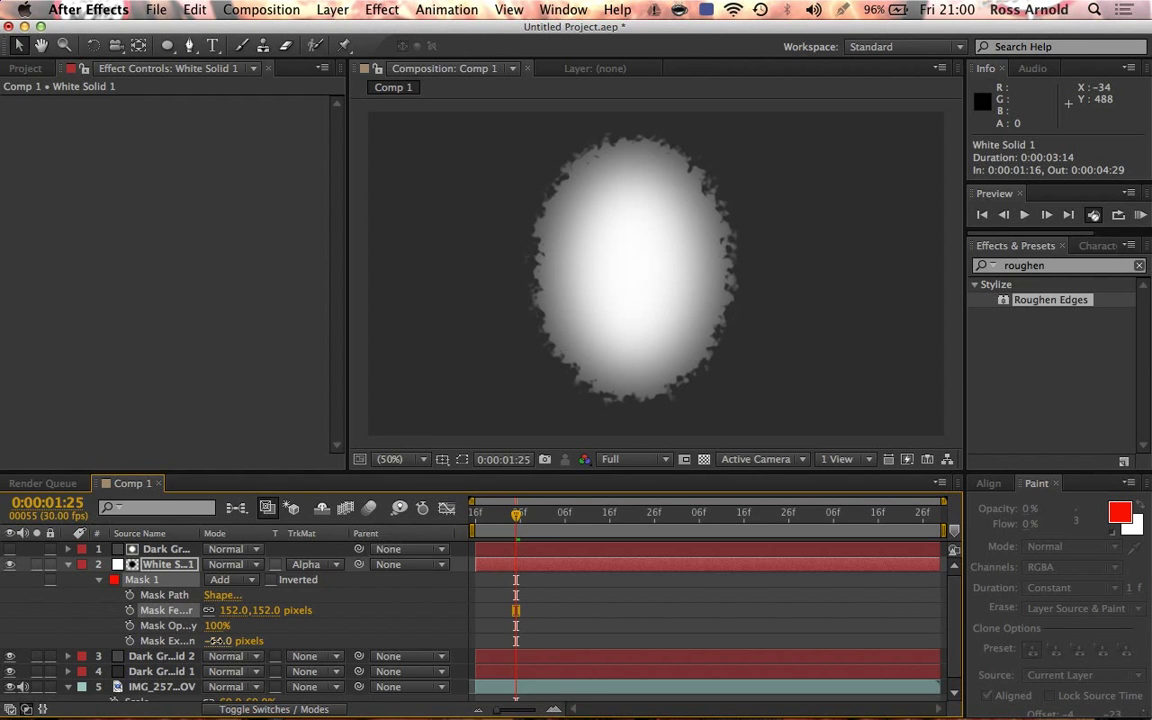
{"action": "left_click_drag", "start_coordinate": [226, 641], "coordinate": [255, 641]}
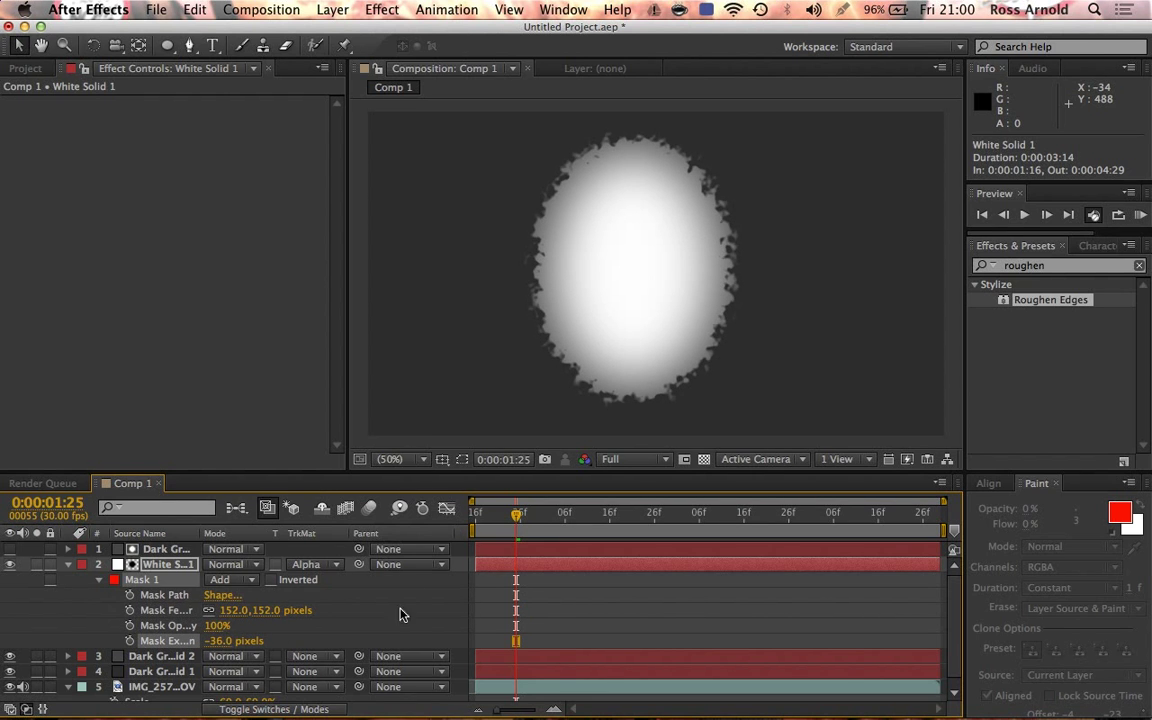
- Select the top three oval layers and pre-compose them as Shield_Shape
{"action": "key", "text": "m"}
{"action": "key", "text": "m"}
{"action": "left_click", "coordinate": [478, 383]}
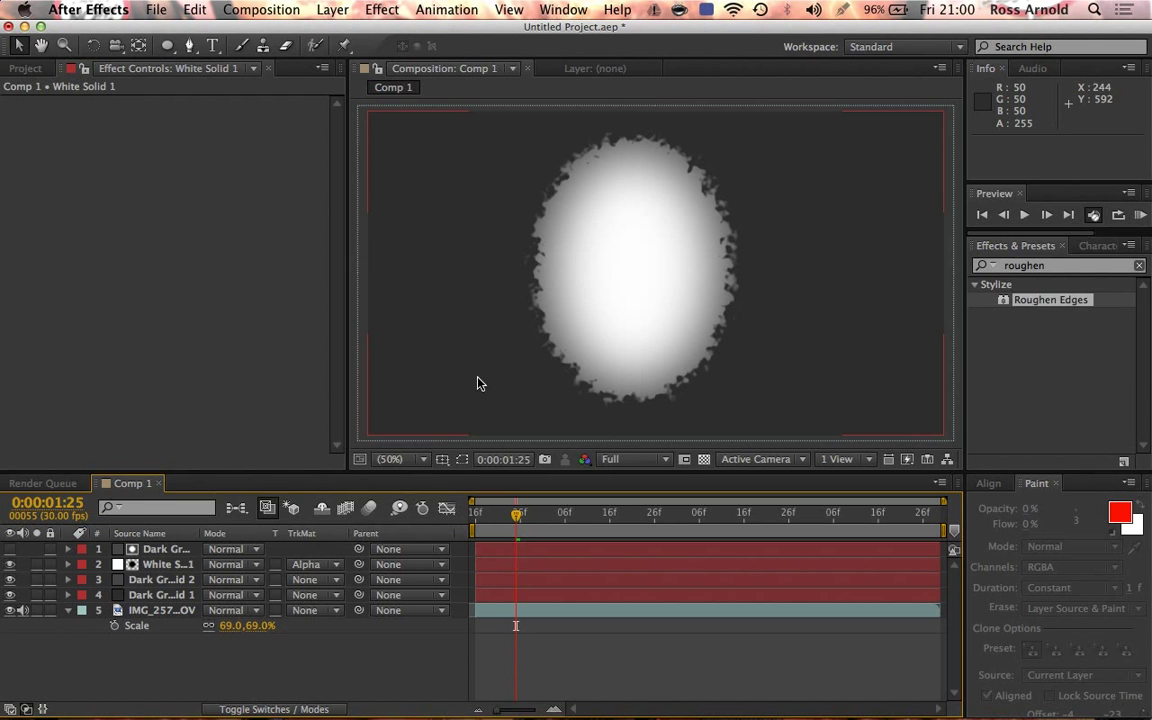
{"action": "left_click", "coordinate": [145, 580]}
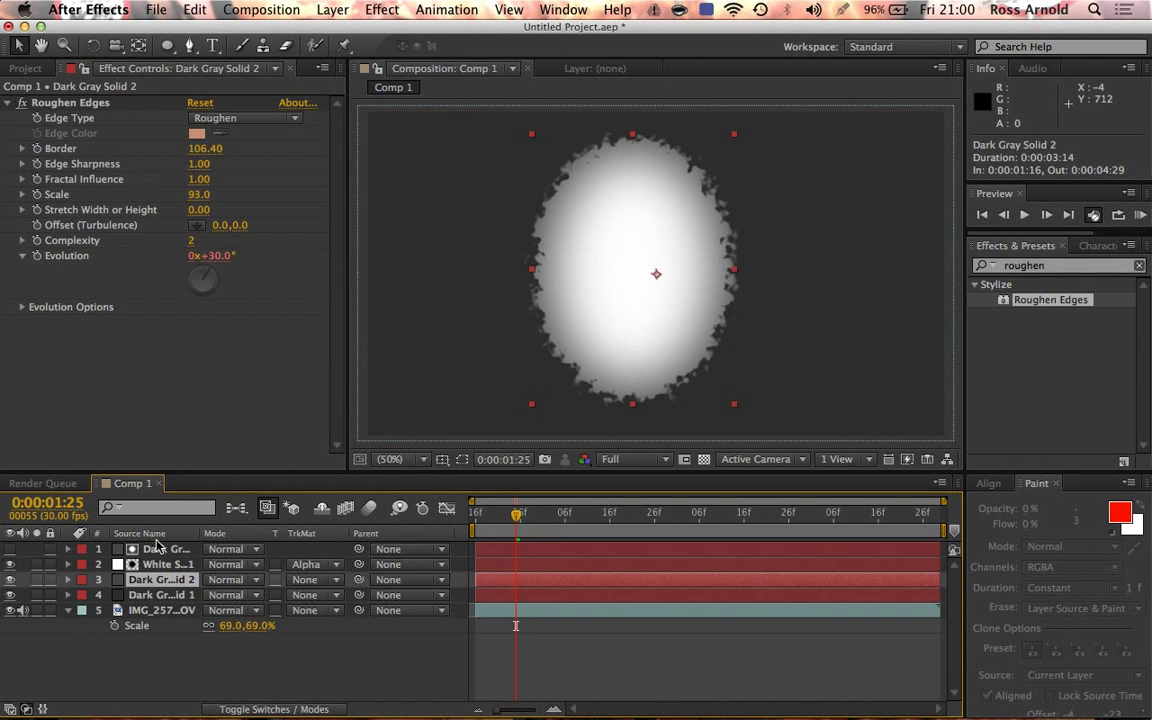
{"action": "left_click", "coordinate": [155, 550], "text": "shift"}
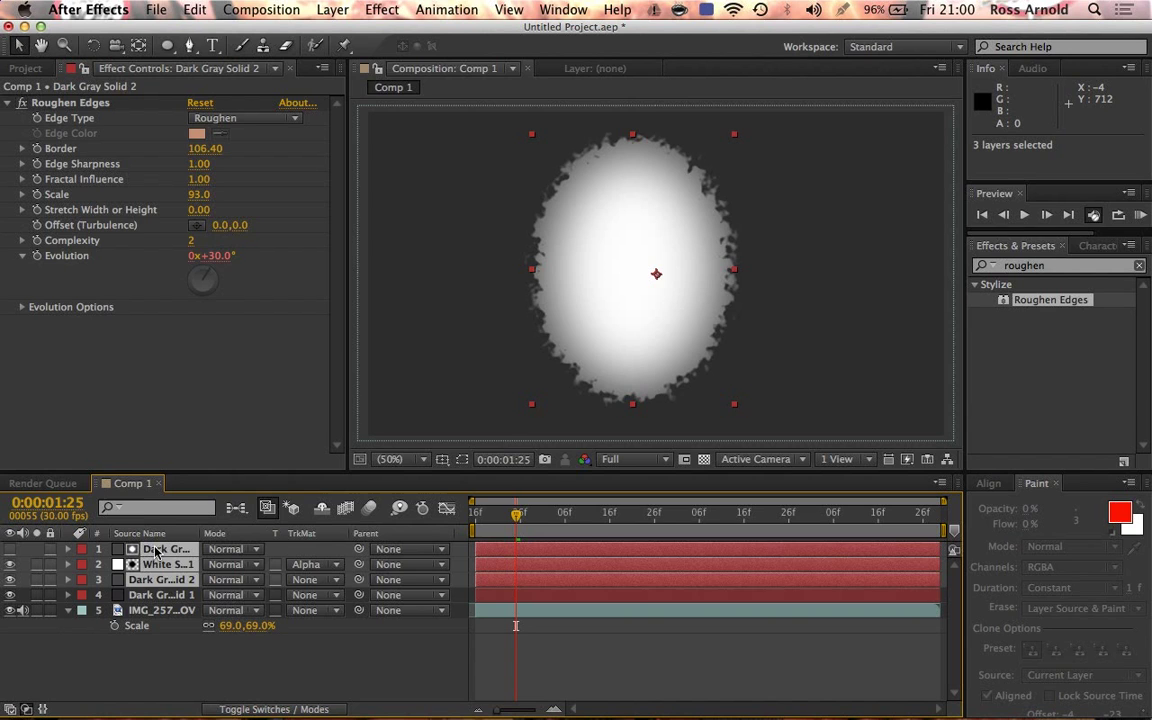
{"action": "key", "text": "super+shift+c"}
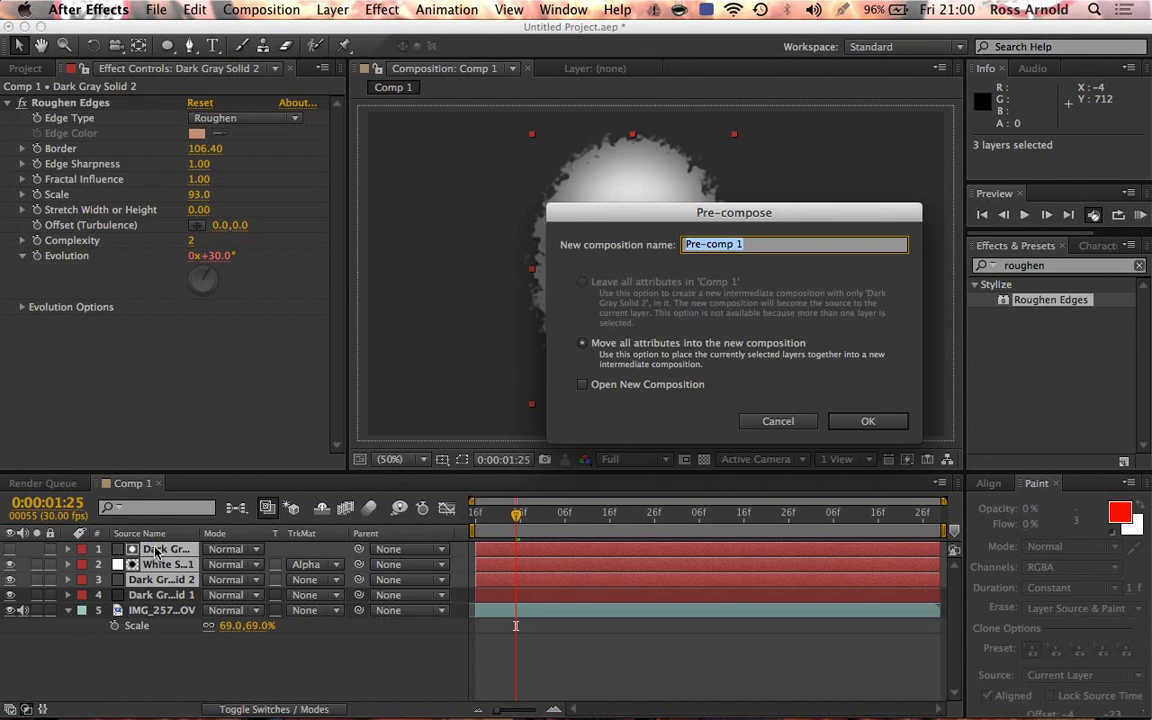
{"action": "type", "text": "Shield_Shape"}
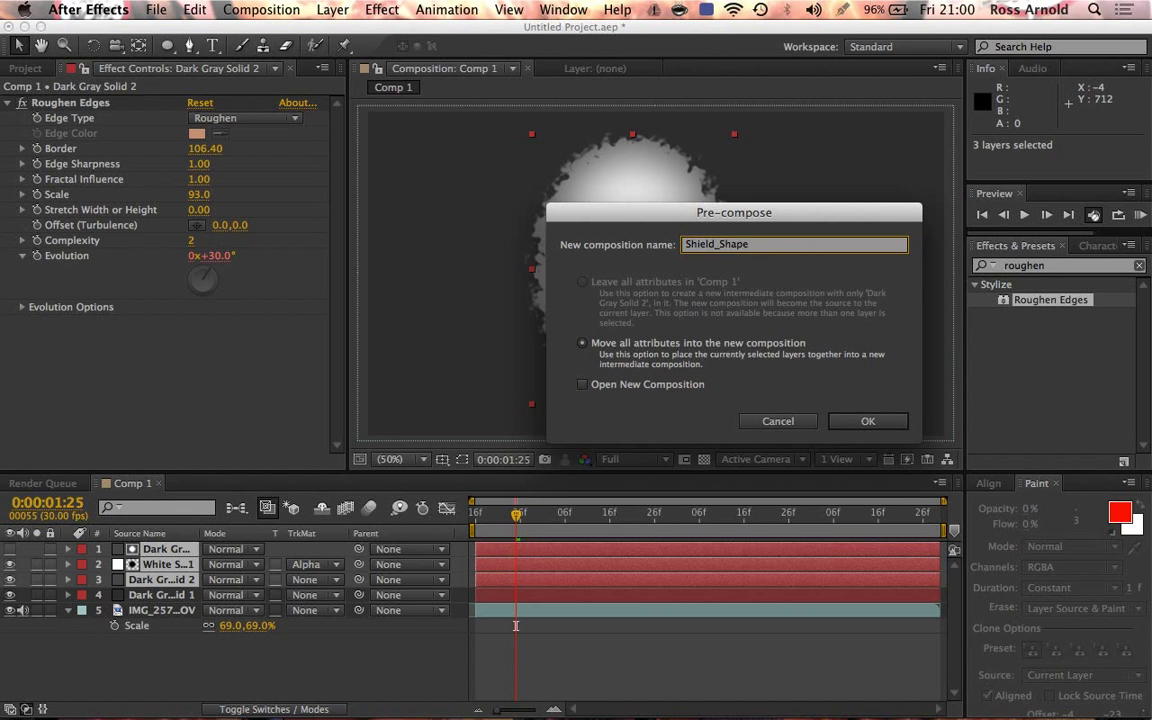
{"action": "key", "text": "Return"}
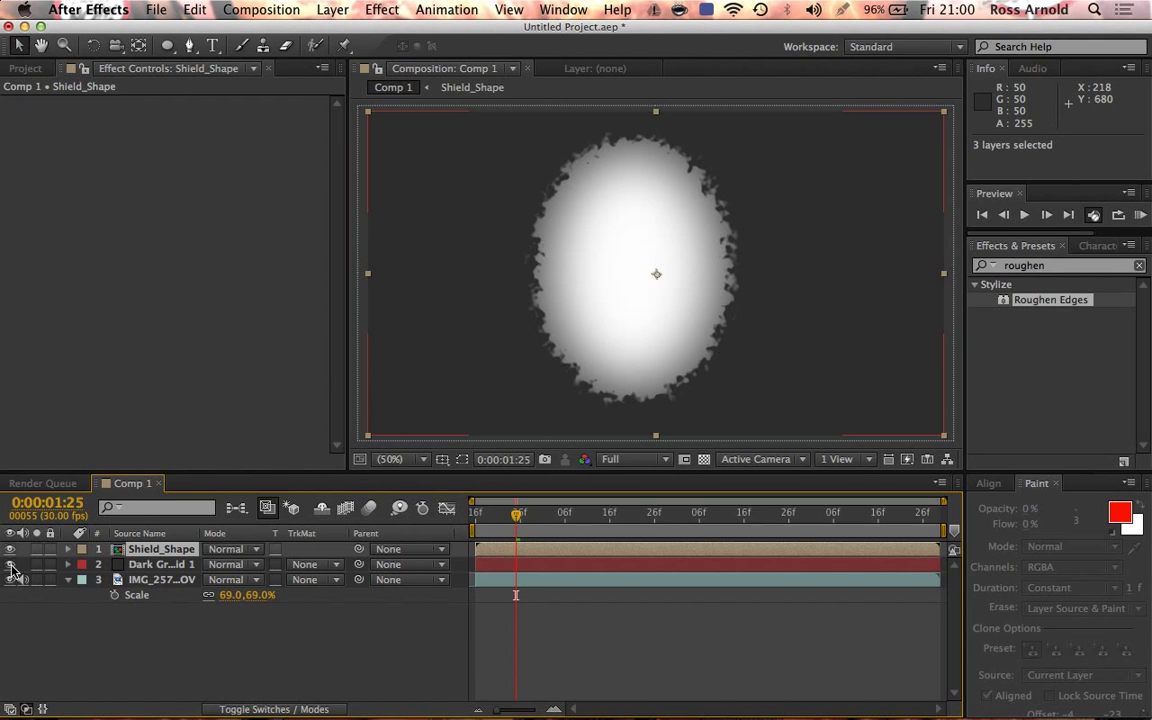
- Reposition the Shield_Shape layer over the footage and scale it to 159%
{"action": "left_click", "coordinate": [11, 565]}
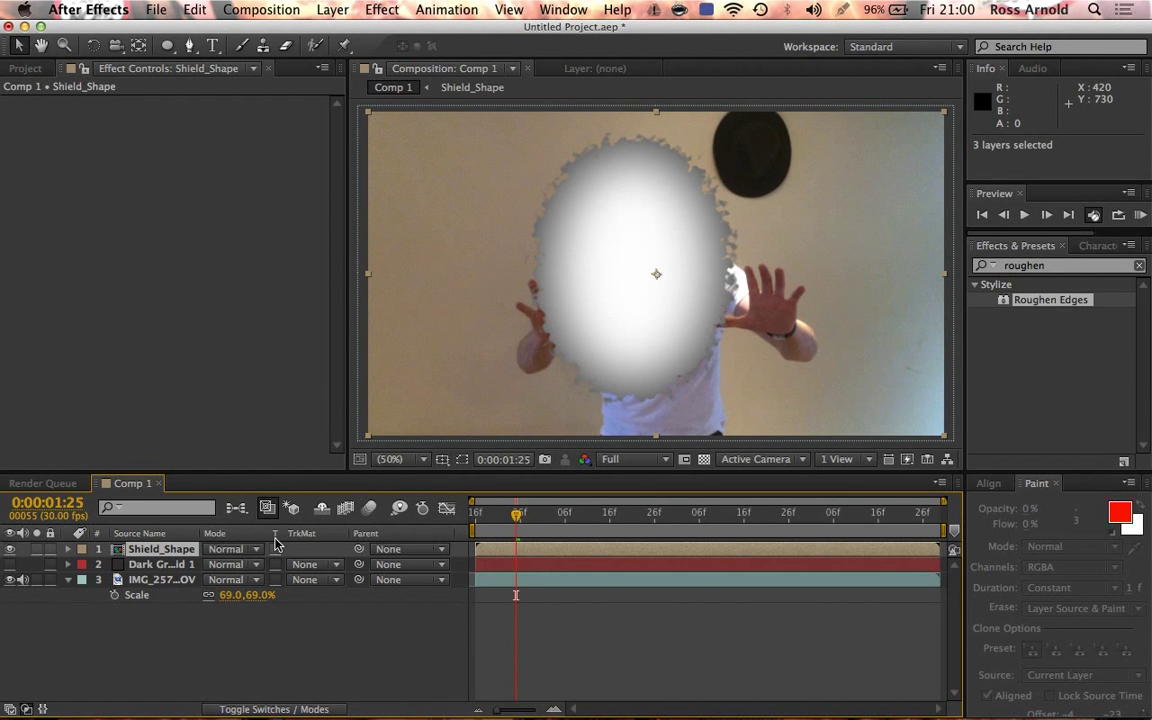
{"action": "left_click_drag", "start_coordinate": [628, 349], "coordinate": [638, 390]}
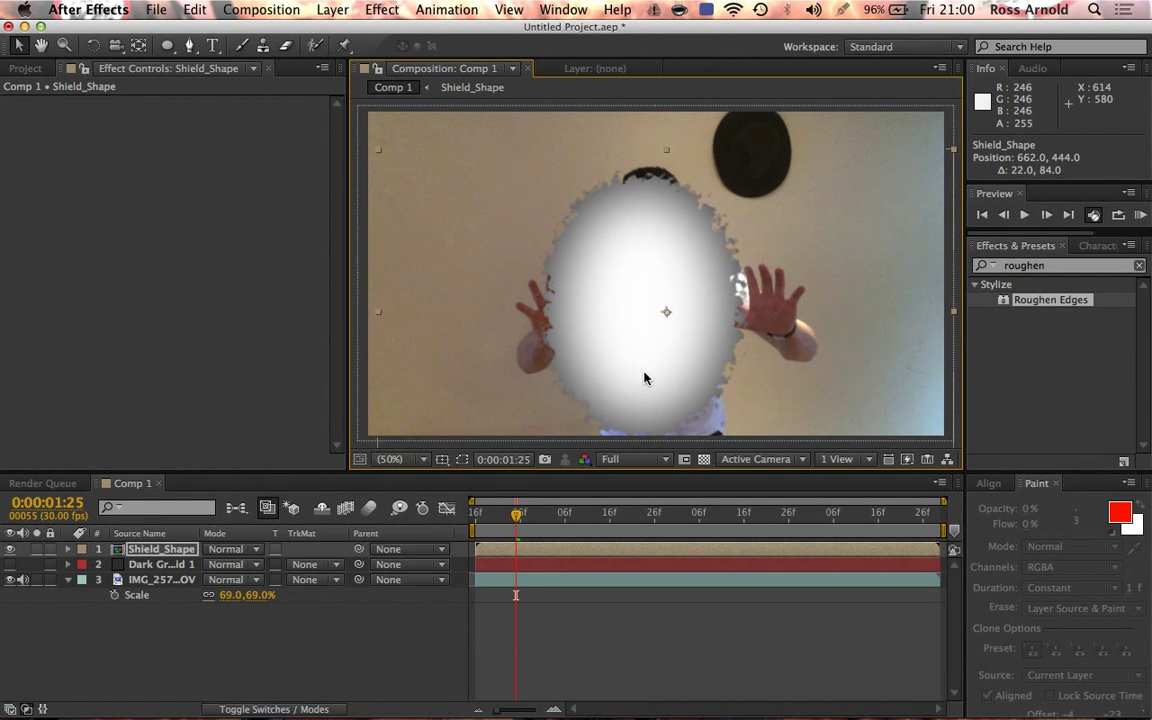
{"action": "key", "text": "s"}
{"action": "left_click_drag", "start_coordinate": [266, 571], "coordinate": [432, 375]}
{"action": "left_click_drag", "start_coordinate": [536, 290], "coordinate": [565, 282]}
{"action": "left_click_drag", "start_coordinate": [260, 564], "coordinate": [248, 564]}
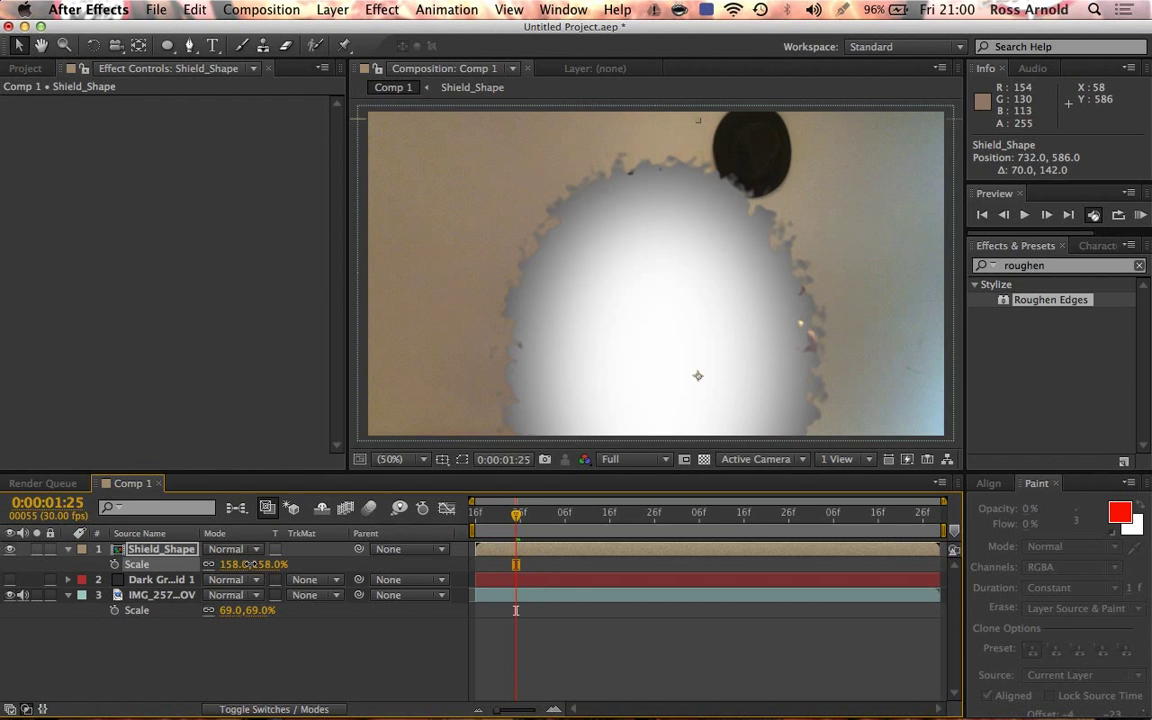
{"action": "left_click_drag", "start_coordinate": [594, 386], "coordinate": [595, 377]}
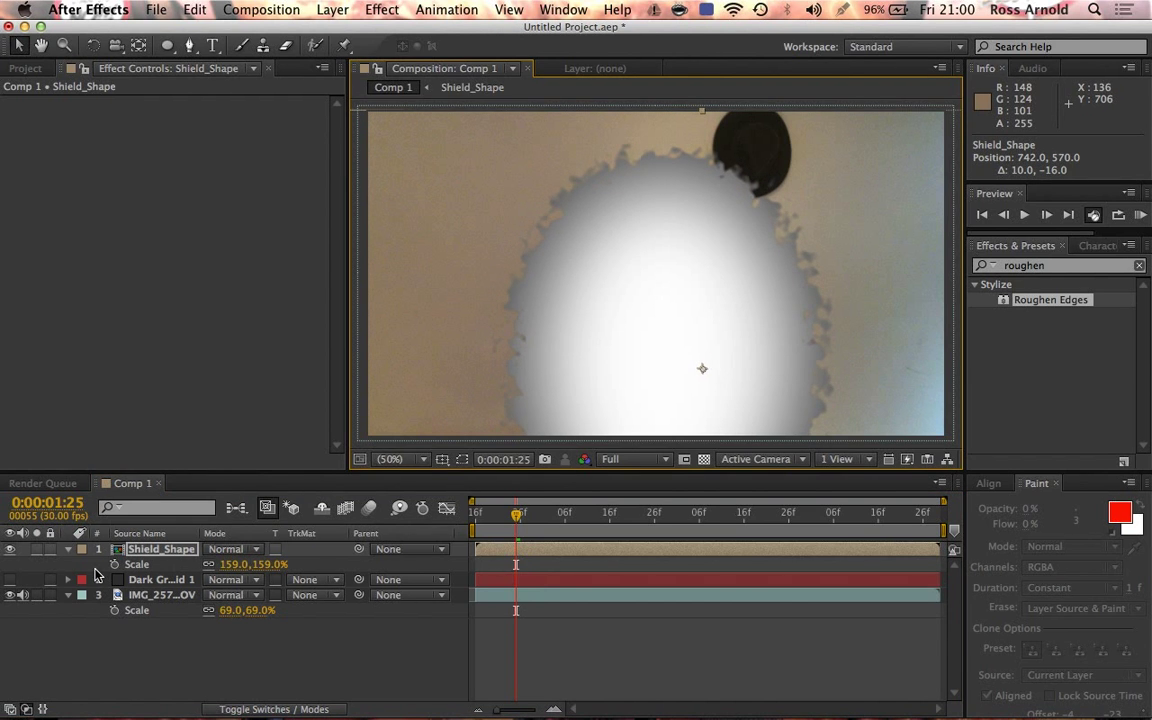
- Pre-compose Shield_Shape and Dark Gray Solid 1 into ForceFieldMap
{"action": "left_click", "coordinate": [11, 579]}
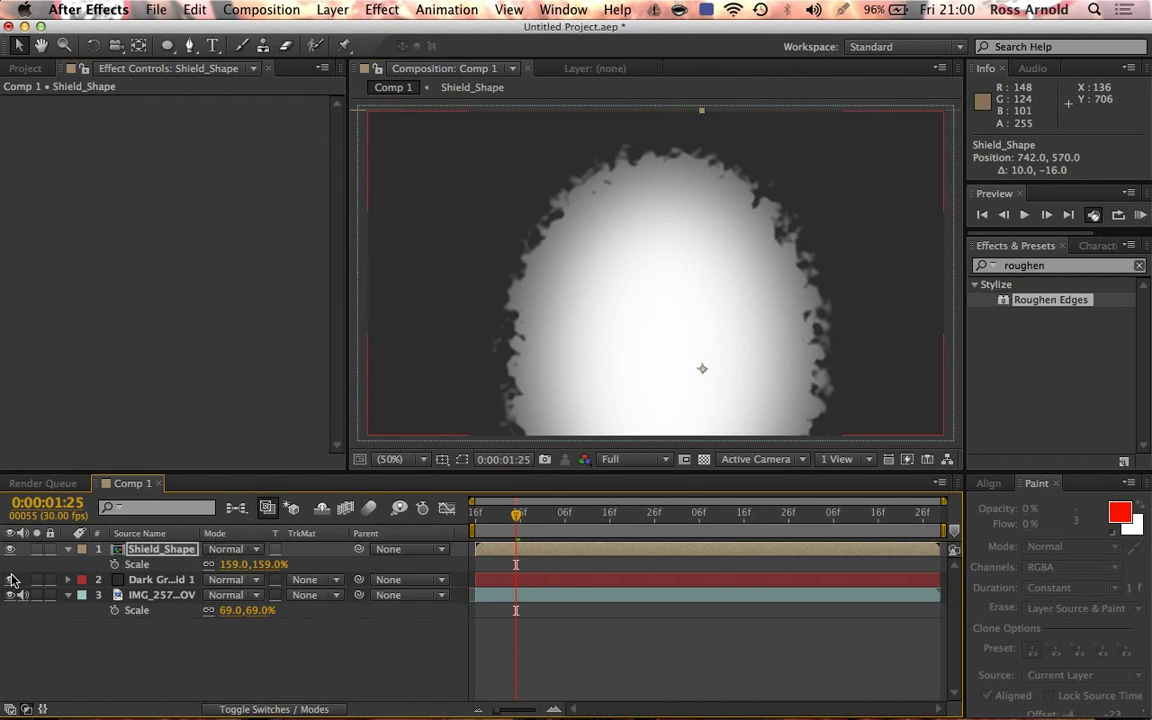
{"action": "left_click", "coordinate": [150, 582]}
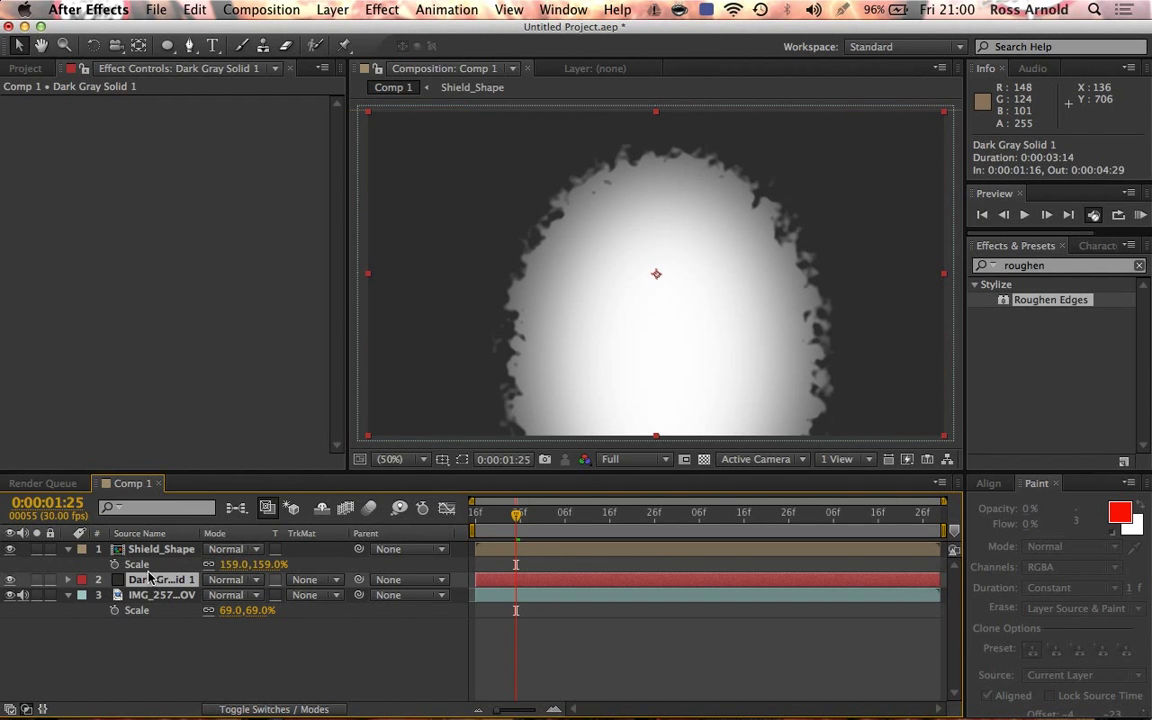
{"action": "left_click", "coordinate": [151, 551], "text": "shift"}
{"action": "key", "text": "super+shift+c"}
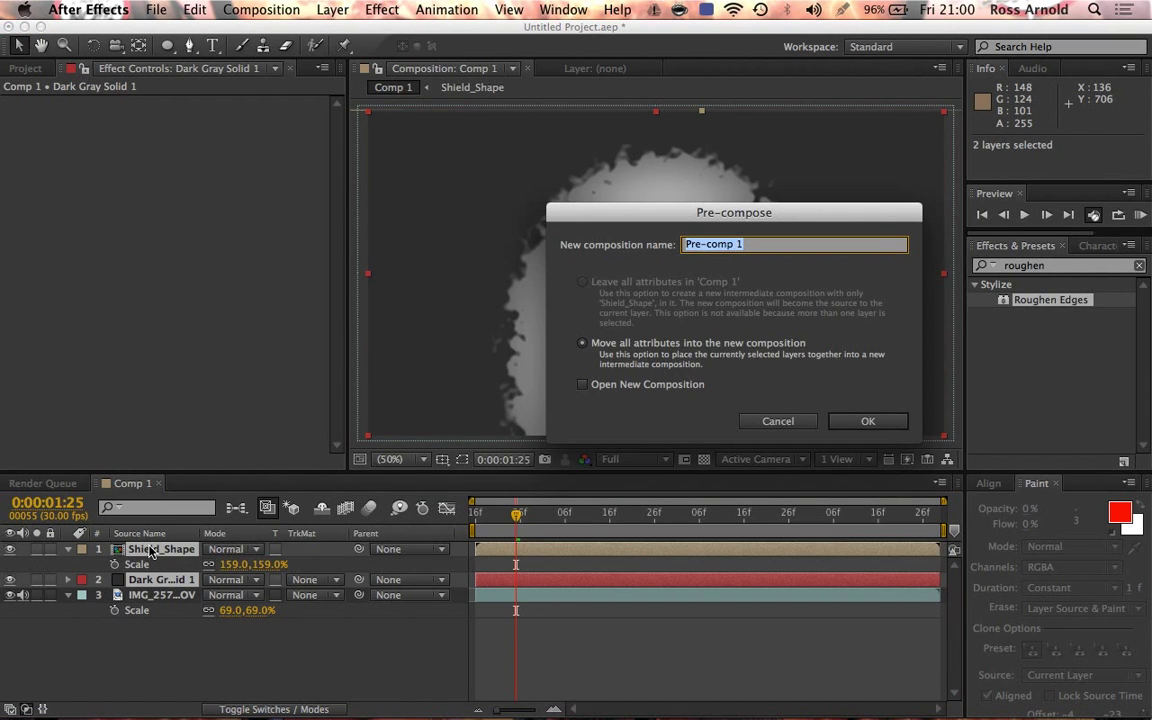
{"action": "type", "text": "ForceFieldMap"}
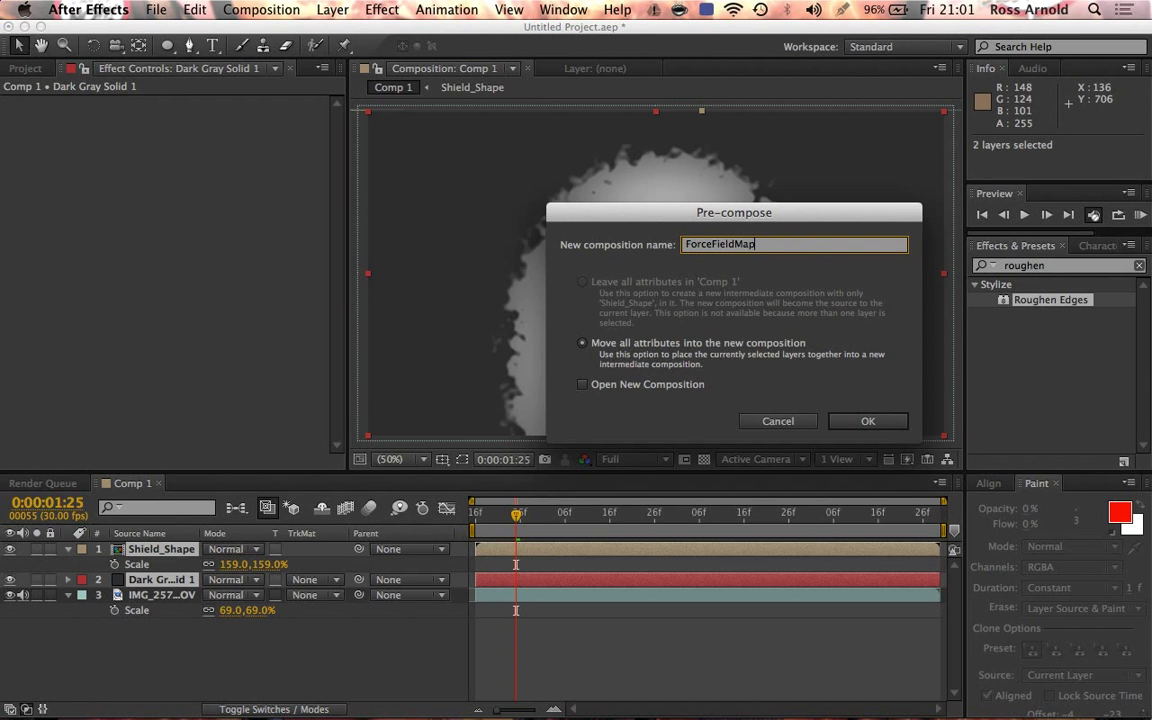
{"action": "key", "text": "Return"}
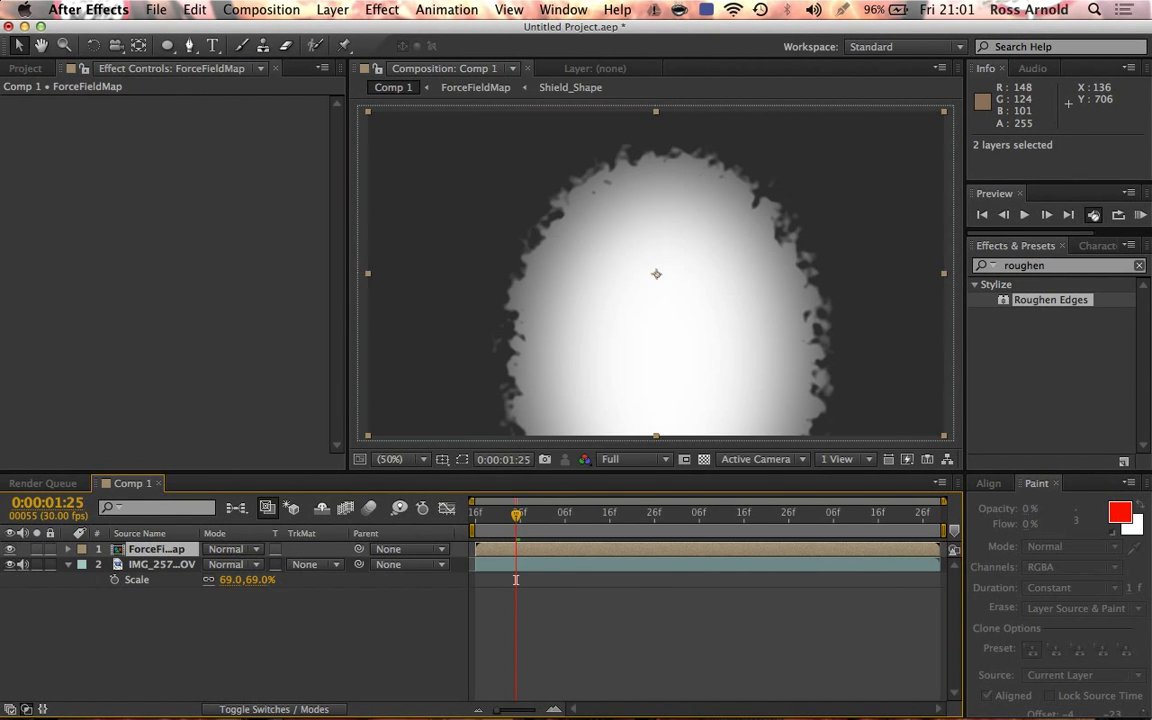
- Hide ForceFieldMap and add a new adjustment layer on top
{"action": "left_click", "coordinate": [11, 549]}
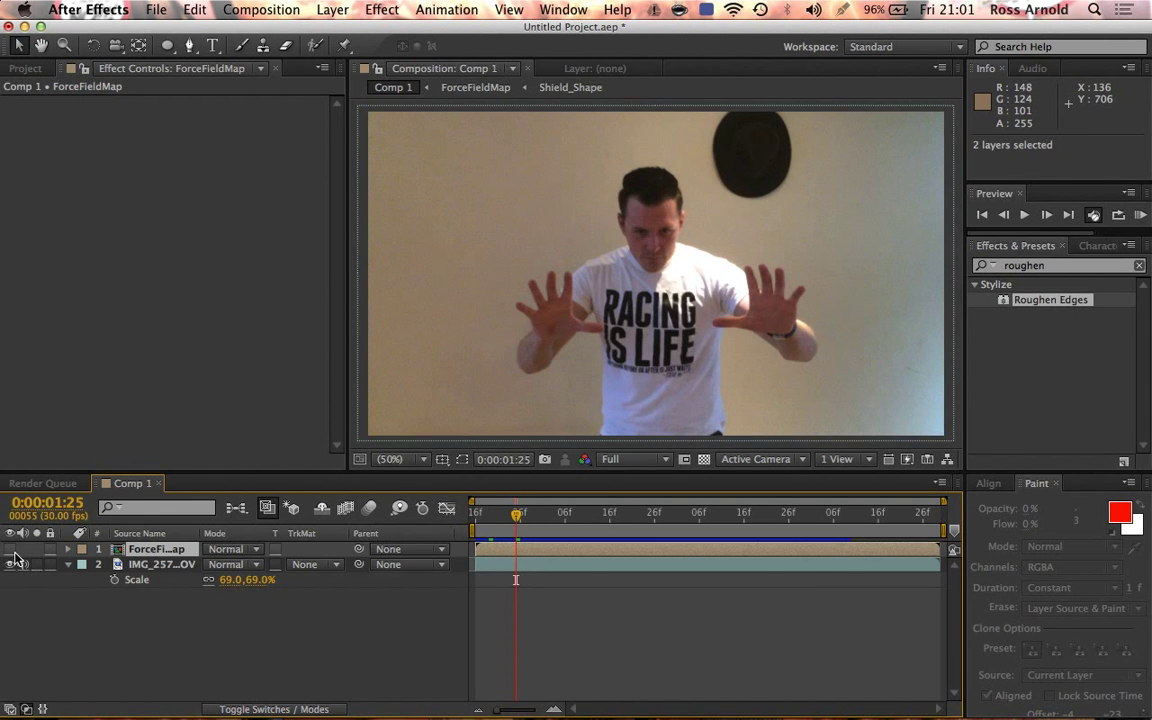
{"action": "left_click", "coordinate": [507, 603]}
{"action": "left_click", "coordinate": [333, 9]}
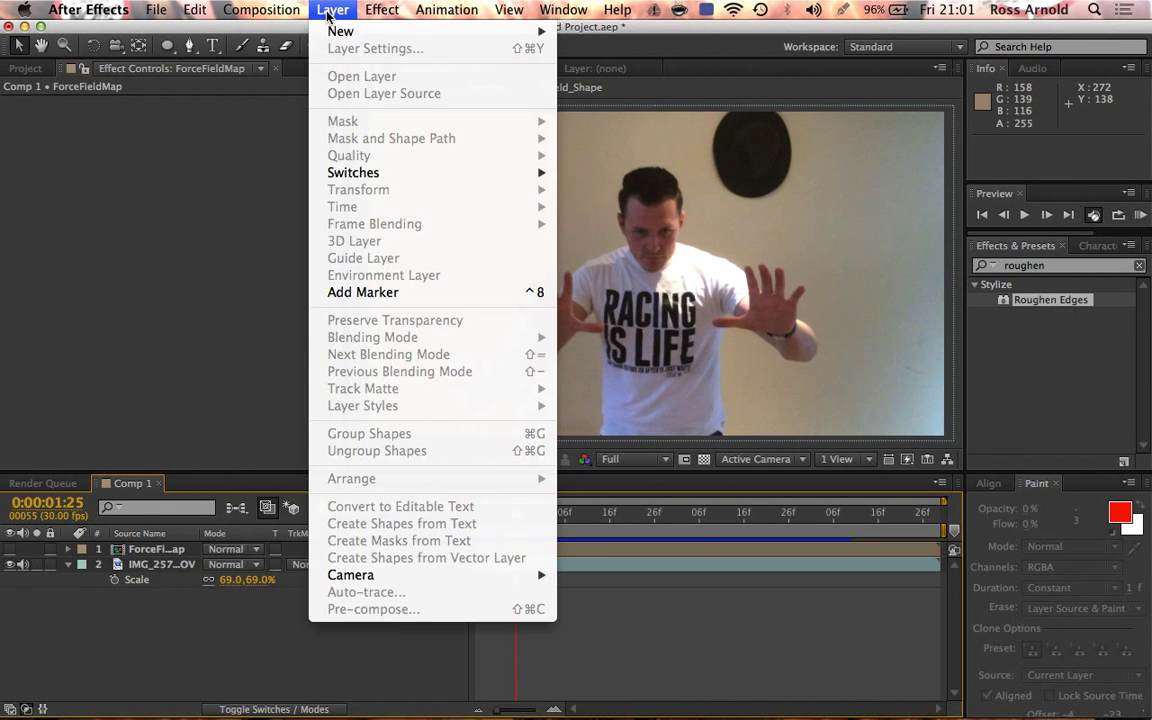
{"action": "mouse_move", "coordinate": [340, 31]}
{"action": "left_click", "coordinate": [633, 148]}
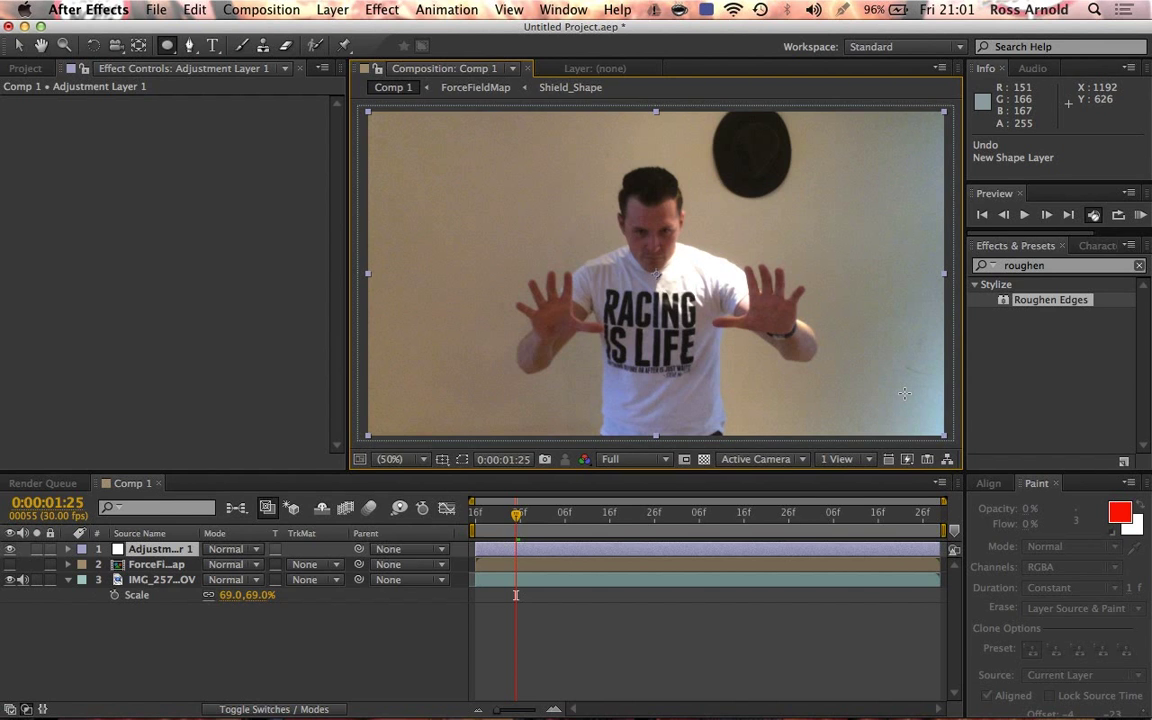
- Search for CC Glass and apply it to the adjustment layer
{"action": "left_click", "coordinate": [1070, 266]}
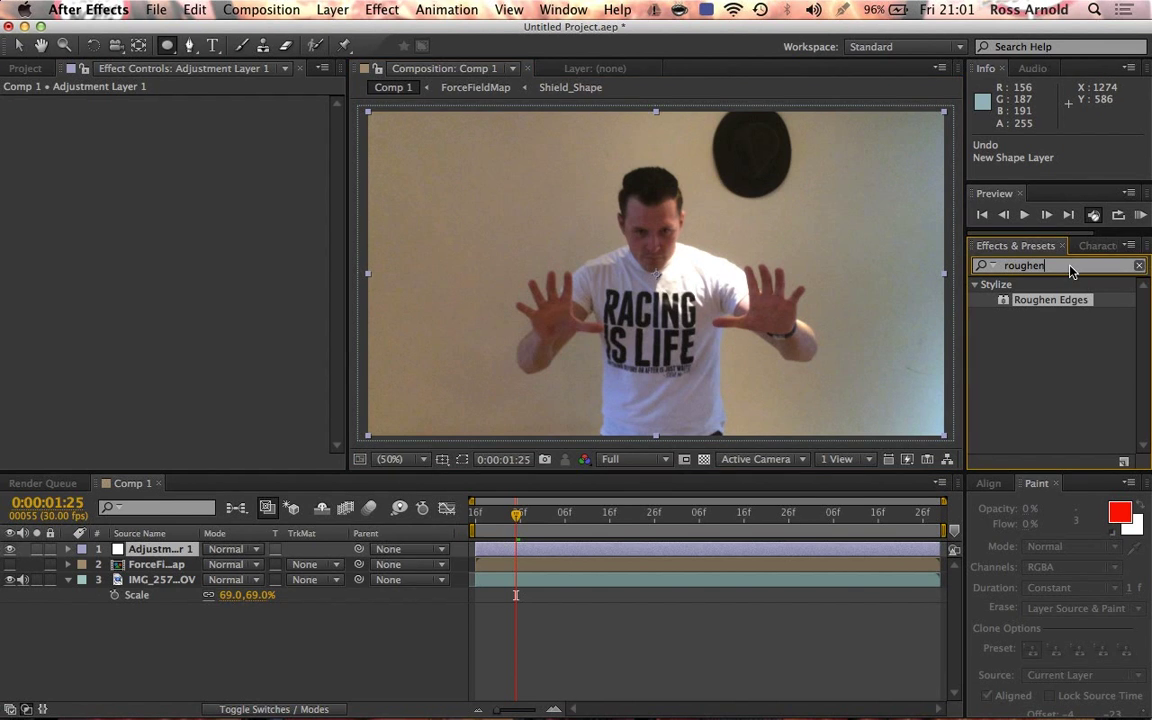
{"action": "type", "text": "cc gls"}
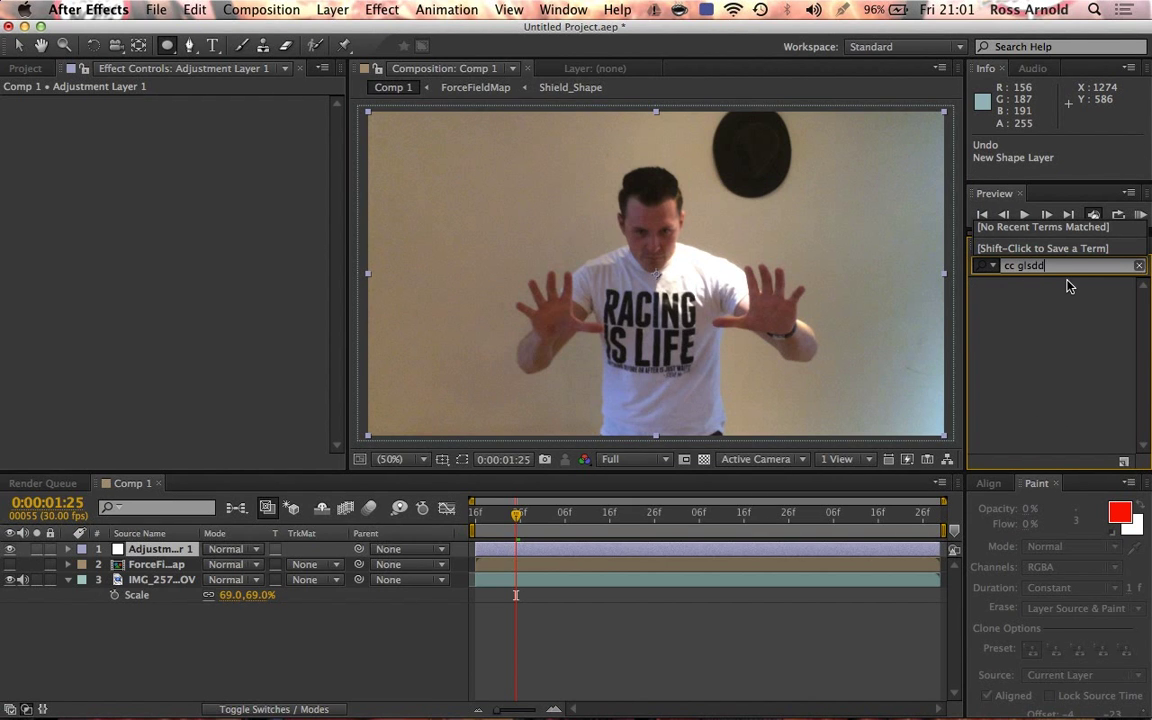
{"action": "key", "text": "BackSpace"}
{"action": "type", "text": "ass"}
{"action": "left_click_drag", "start_coordinate": [1034, 299], "coordinate": [757, 549]}
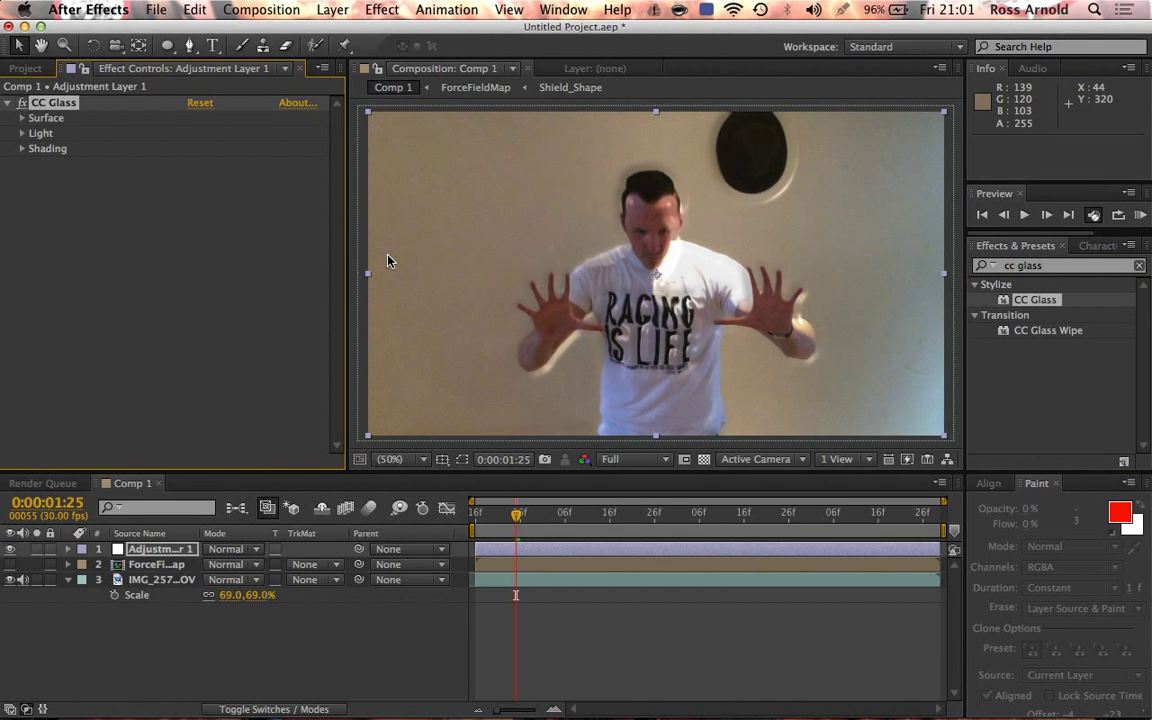
- Set CC Glass's Bump Map to ForceFieldMap with a Softness of 2
{"action": "left_click", "coordinate": [21, 119]}
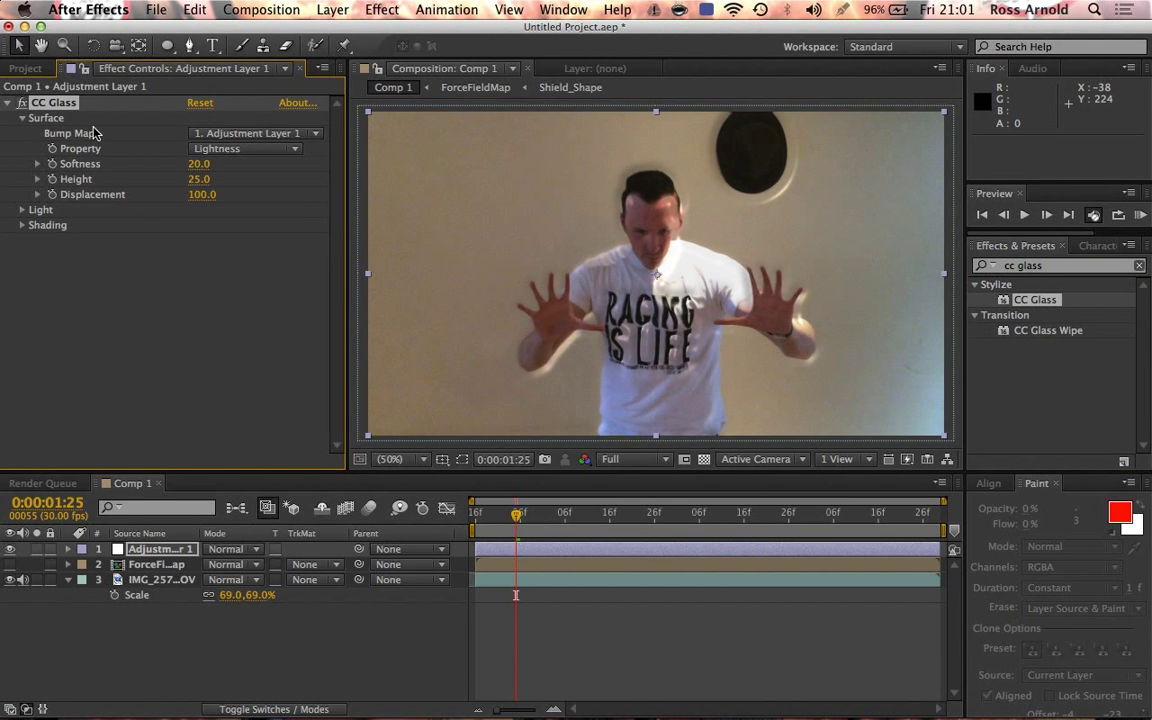
{"action": "left_click", "coordinate": [238, 135]}
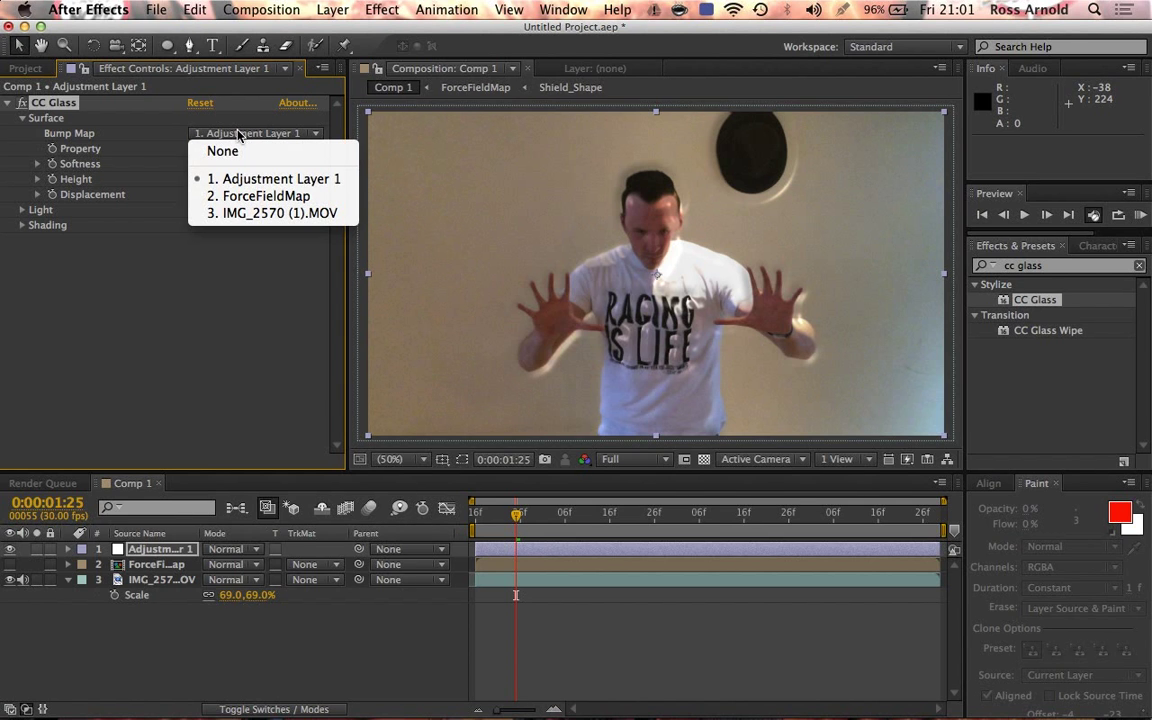
{"action": "left_click", "coordinate": [245, 196]}
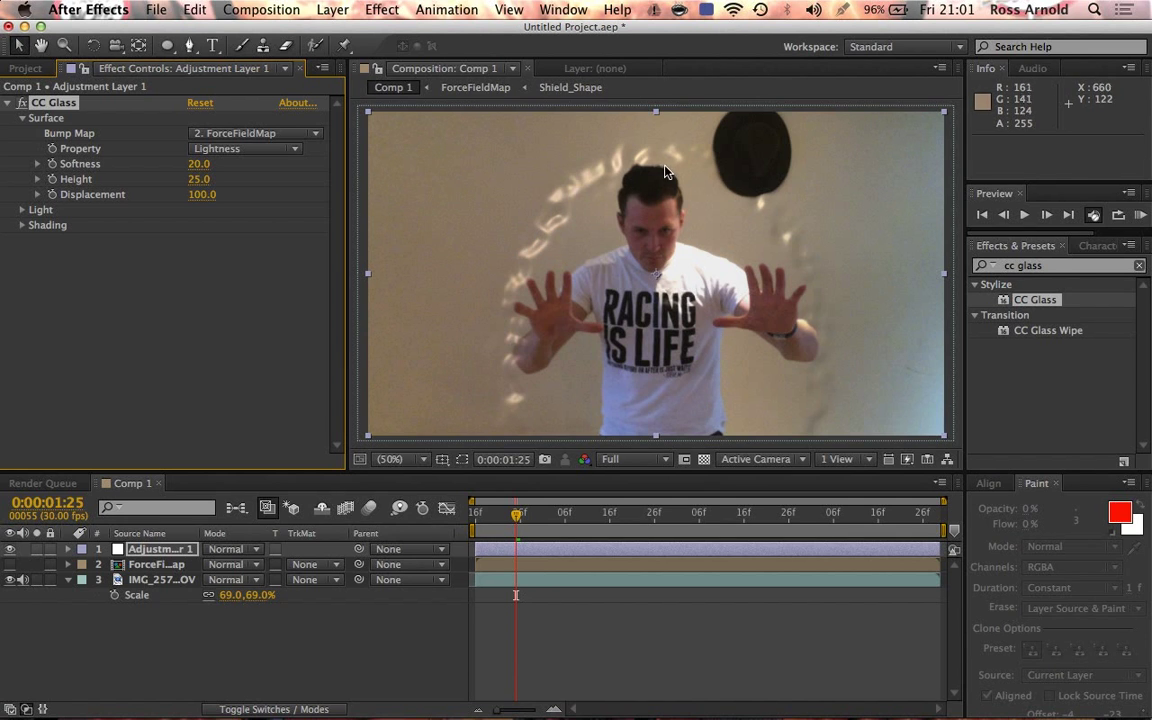
{"action": "left_click", "coordinate": [200, 165]}
{"action": "type", "text": "2"}
{"action": "key", "text": "Return"}
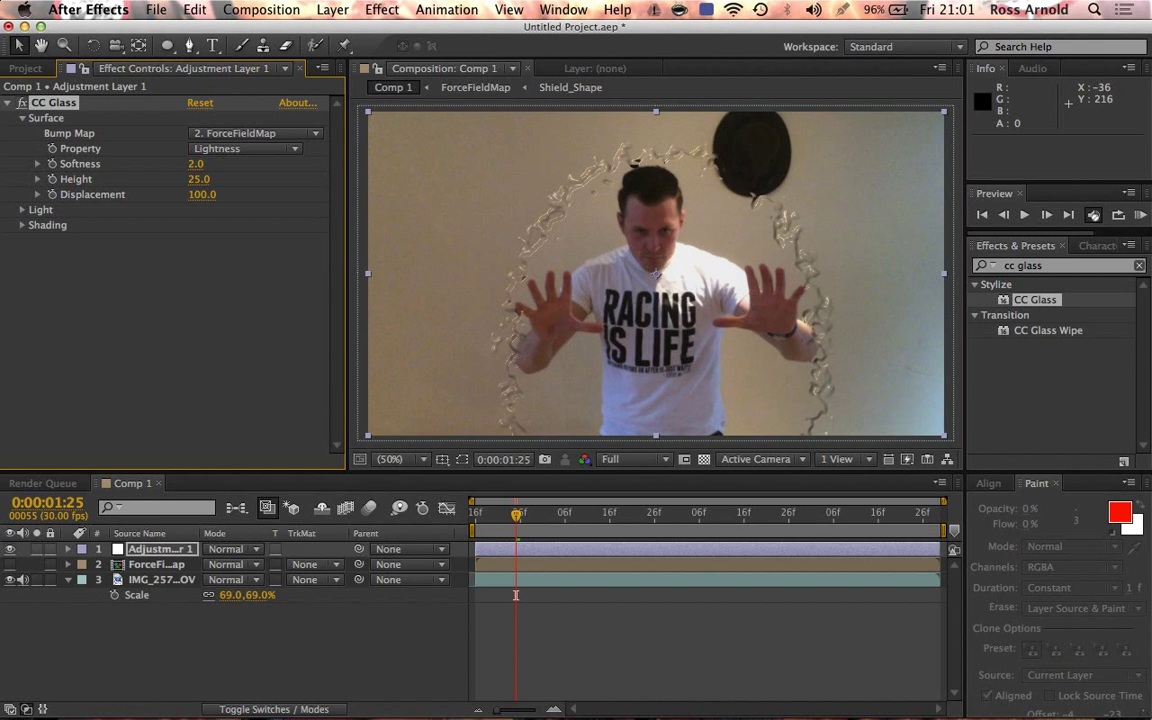
- Raise the glass Height to 52 and set Displacement to 100
{"action": "left_click_drag", "start_coordinate": [200, 181], "coordinate": [224, 183]}
{"action": "left_click", "coordinate": [198, 195]}
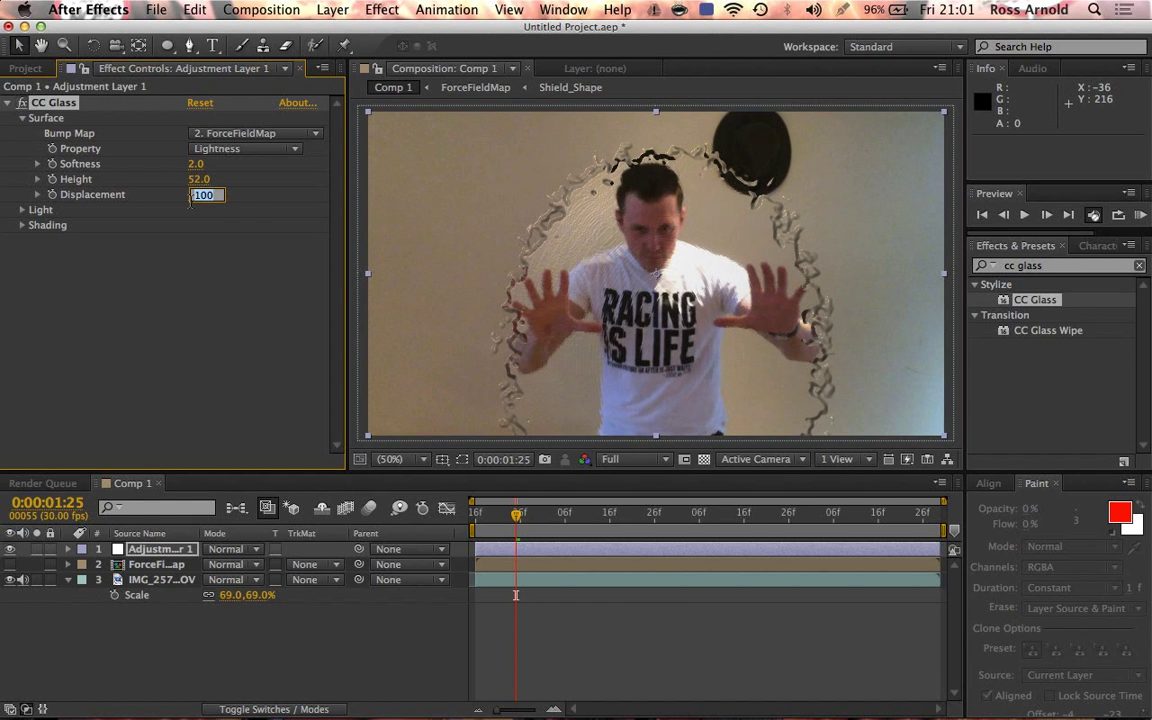
{"action": "type", "text": "50"}
{"action": "key", "text": "Return"}
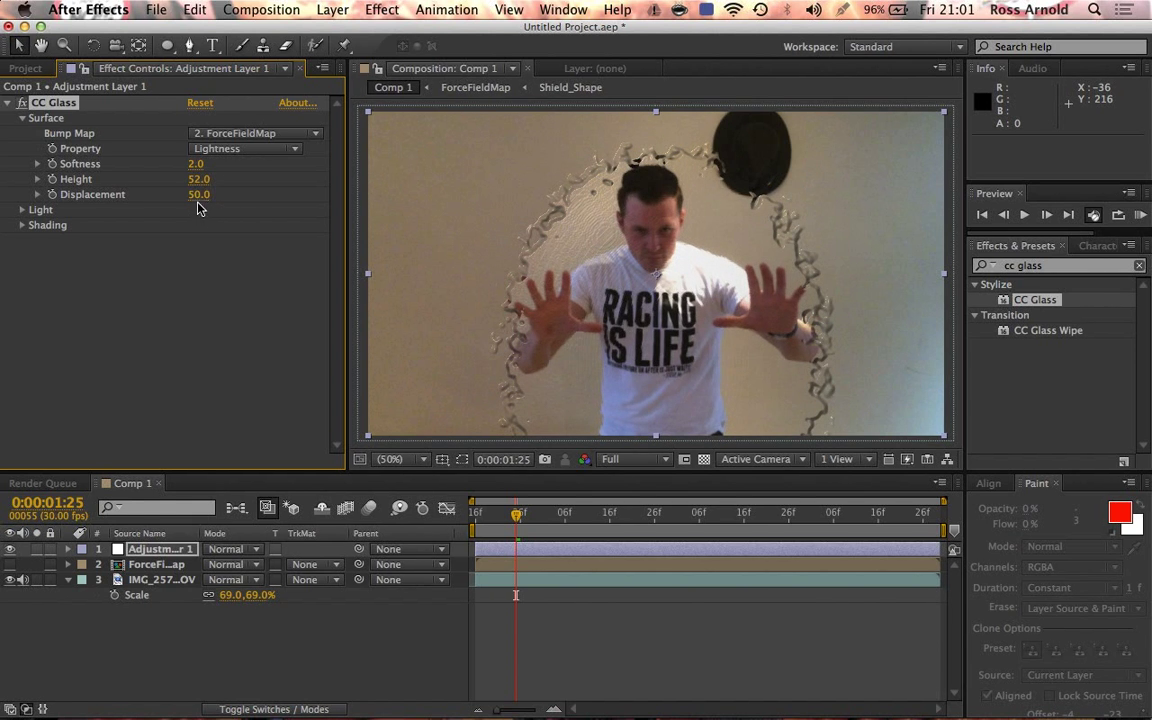
{"action": "left_click_drag", "start_coordinate": [199, 195], "coordinate": [380, 183]}
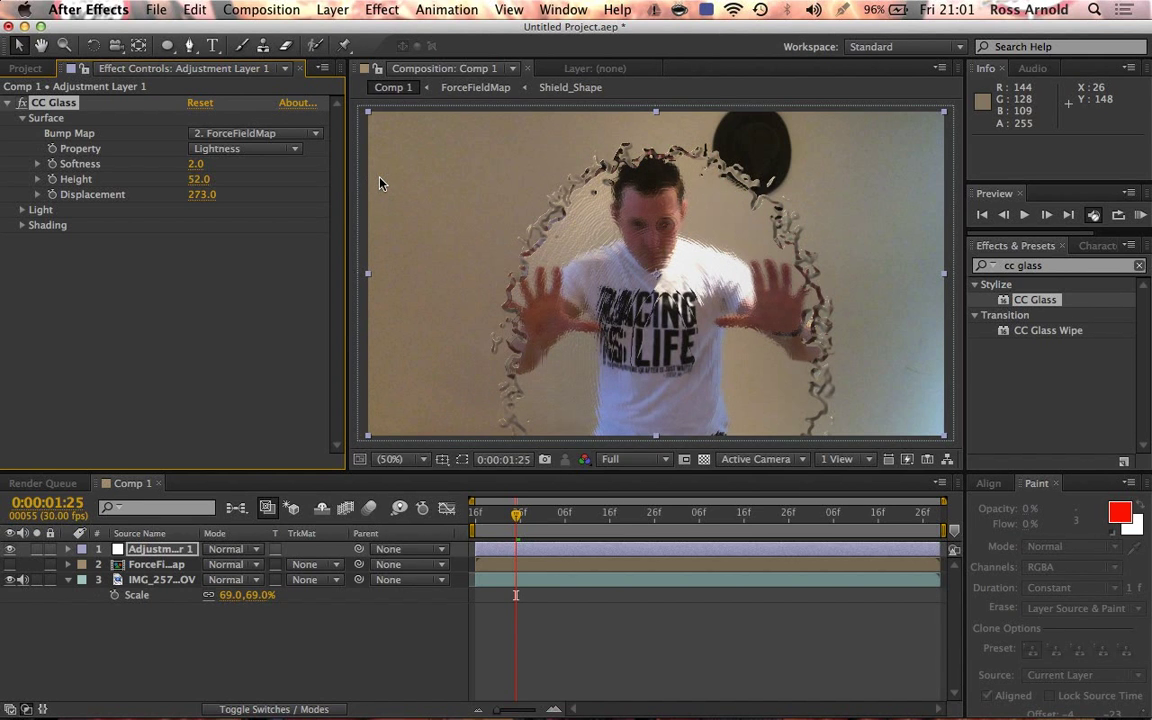
{"action": "left_click", "coordinate": [201, 194]}
{"action": "type", "text": "100"}
{"action": "key", "text": "Return"}
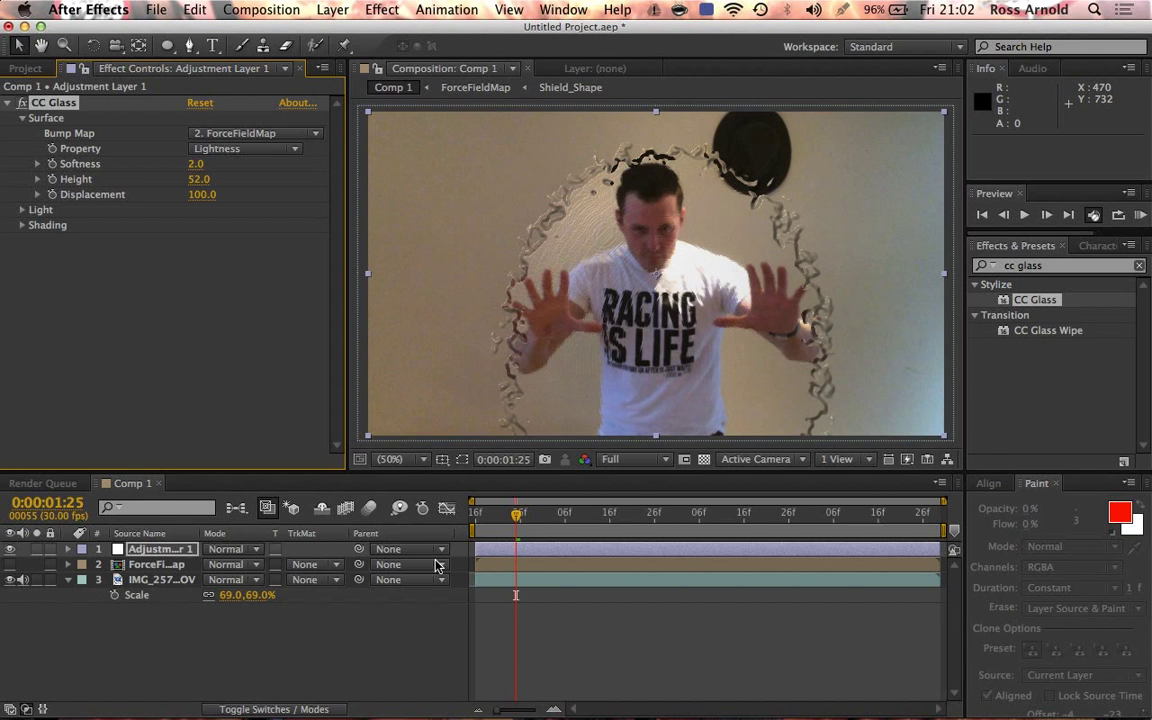
- Reposition Shield_Shape inside the ForceFieldMap precomp, checking the result in Comp 1
{"action": "double_click", "coordinate": [497, 569]}
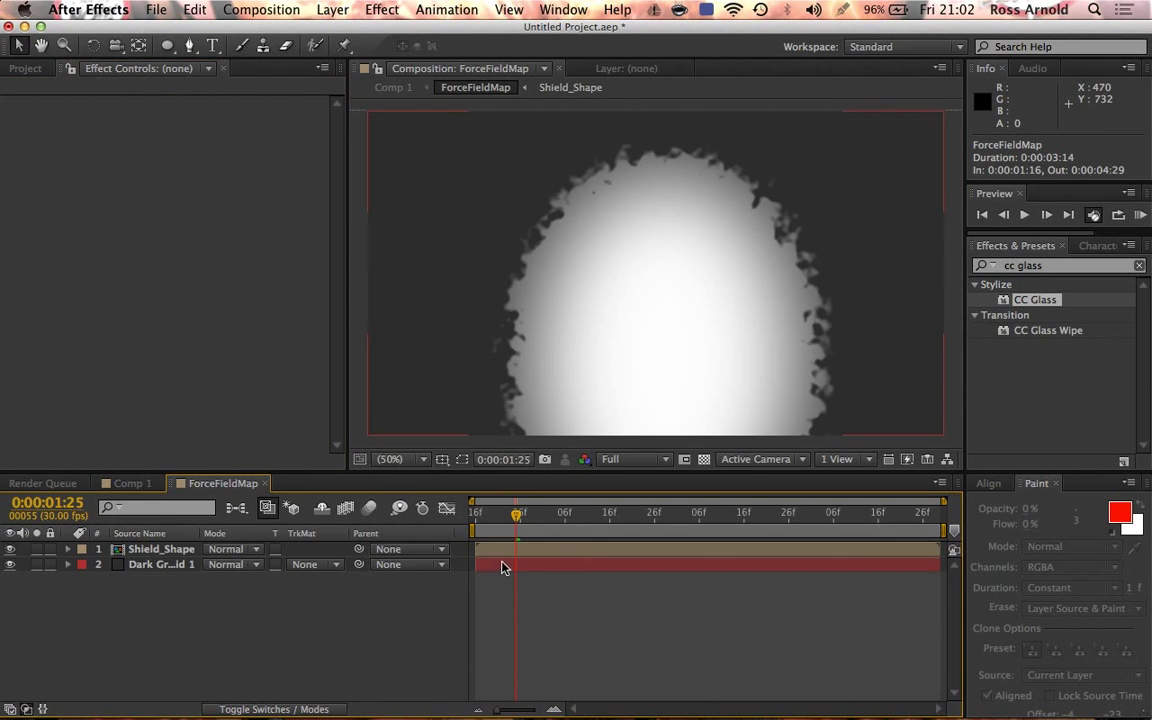
{"action": "left_click", "coordinate": [509, 551]}
{"action": "left_click_drag", "start_coordinate": [643, 412], "coordinate": [630, 406]}
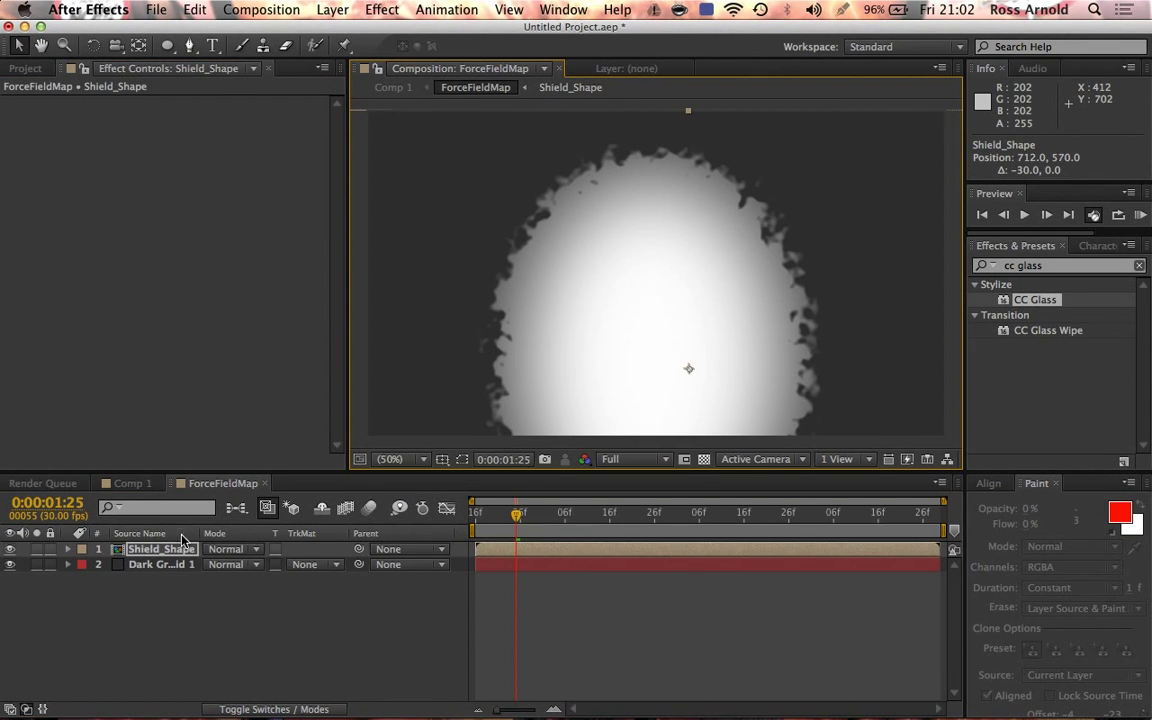
{"action": "left_click", "coordinate": [138, 486]}
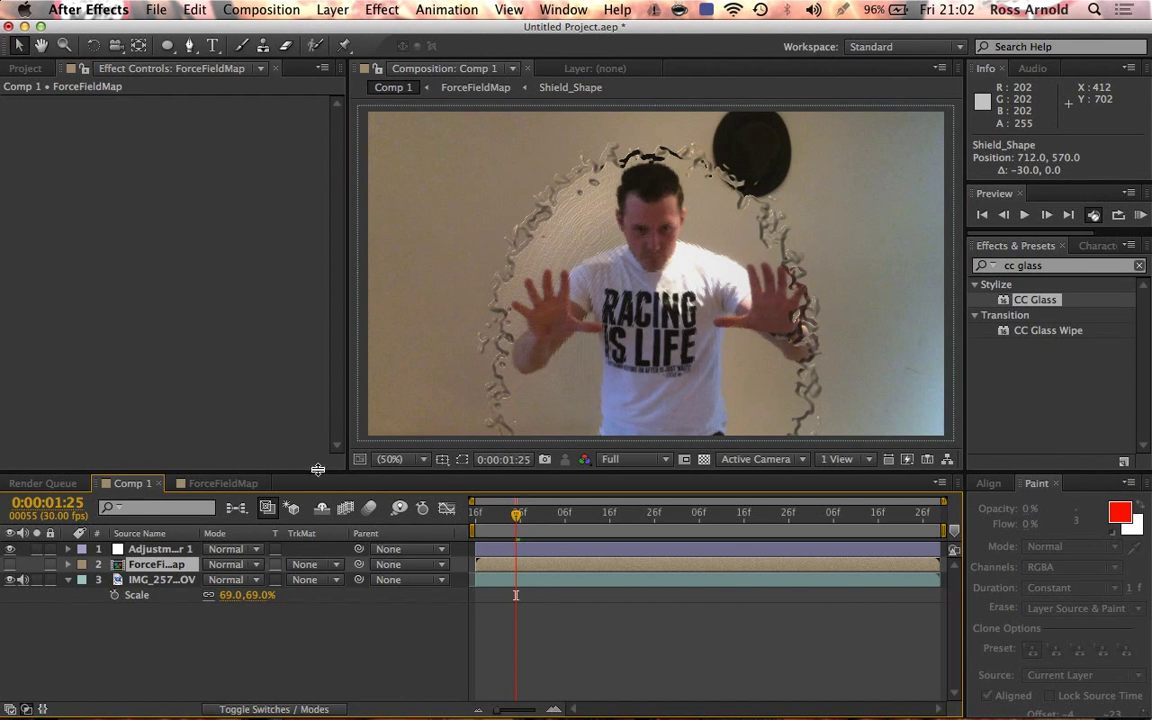
{"action": "left_click", "coordinate": [243, 484]}
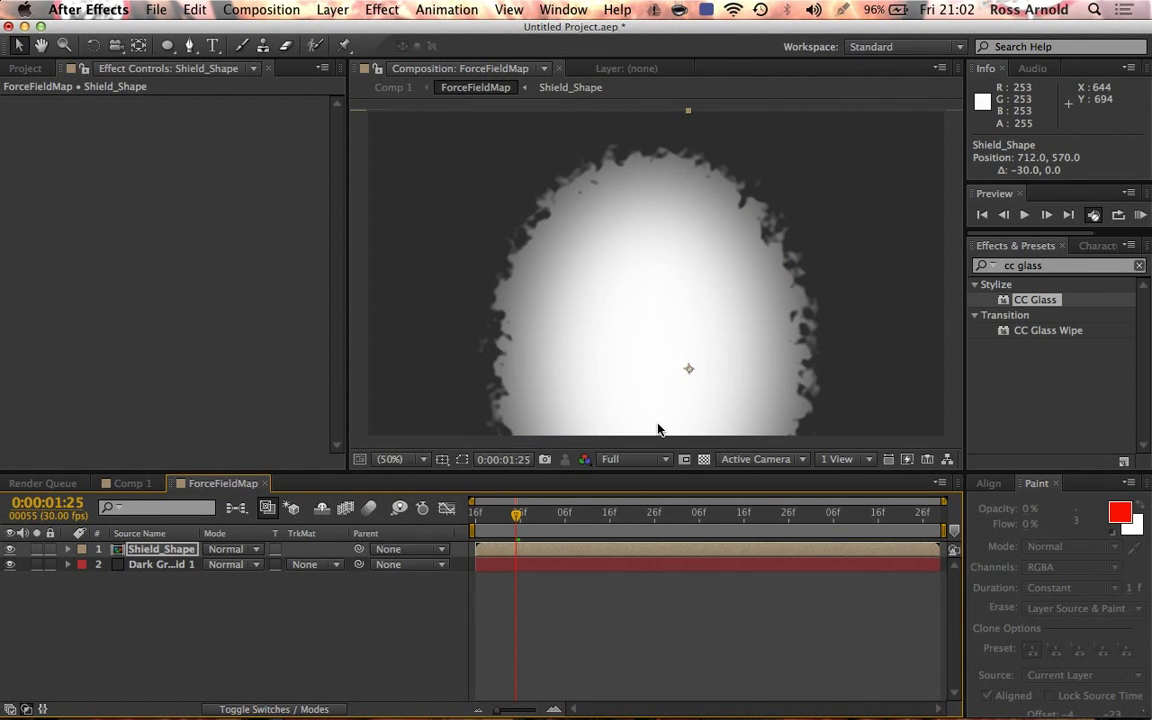
{"action": "left_click_drag", "start_coordinate": [658, 418], "coordinate": [665, 418]}
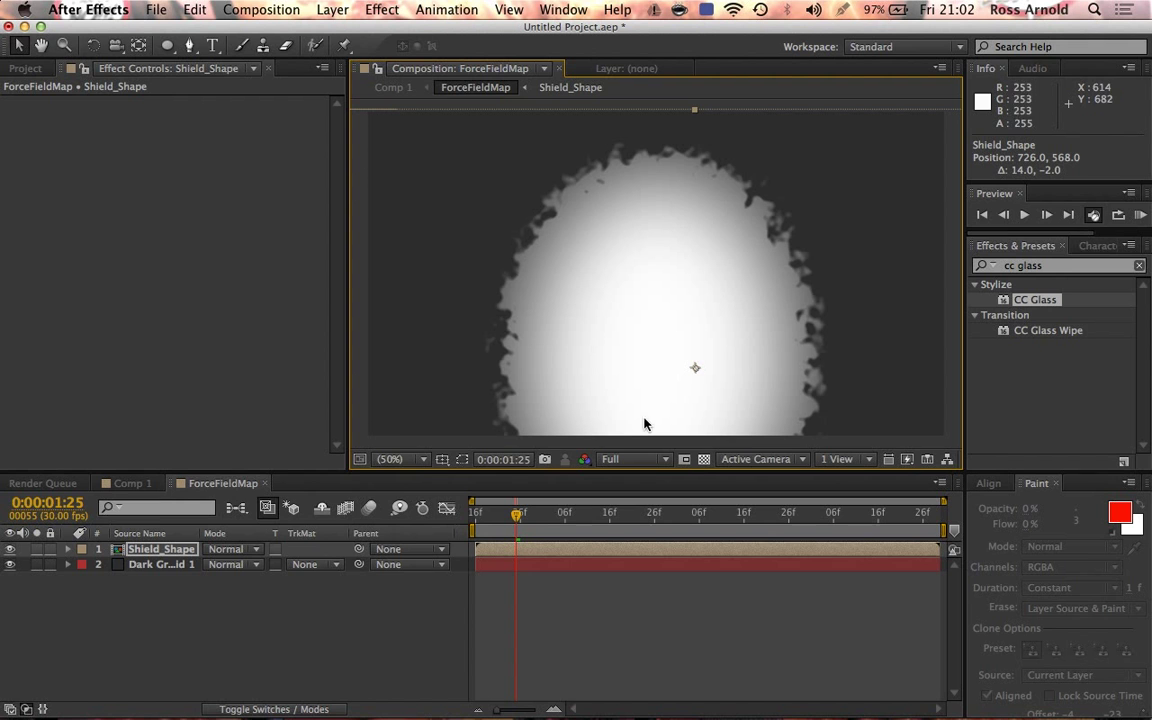
{"action": "left_click", "coordinate": [138, 485]}
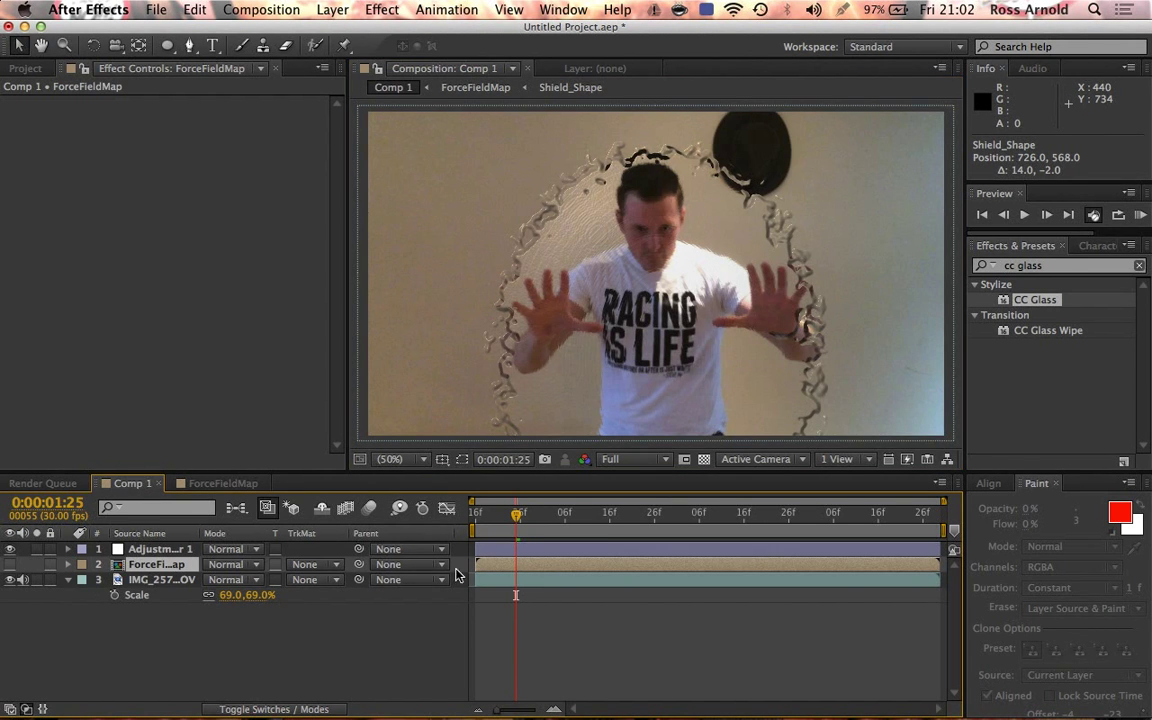
- Duplicate the ForceFieldMap layer and move the copy above the adjustment layer
{"action": "left_click", "coordinate": [155, 552]}
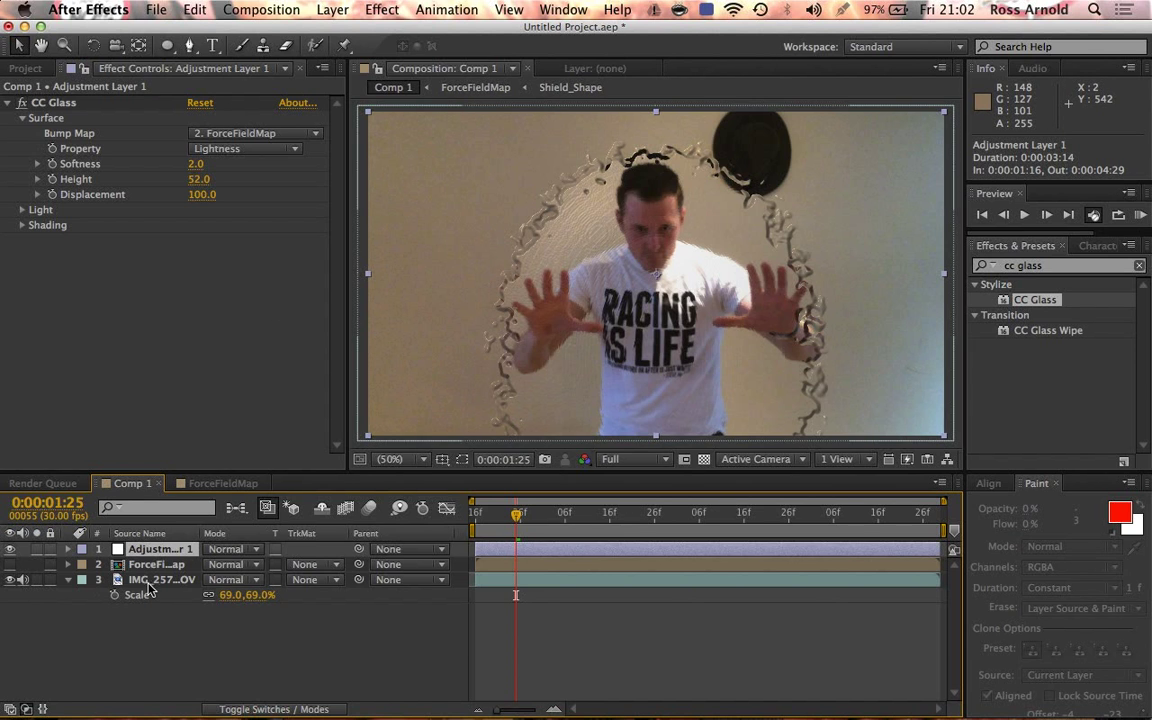
{"action": "left_click", "coordinate": [155, 566]}
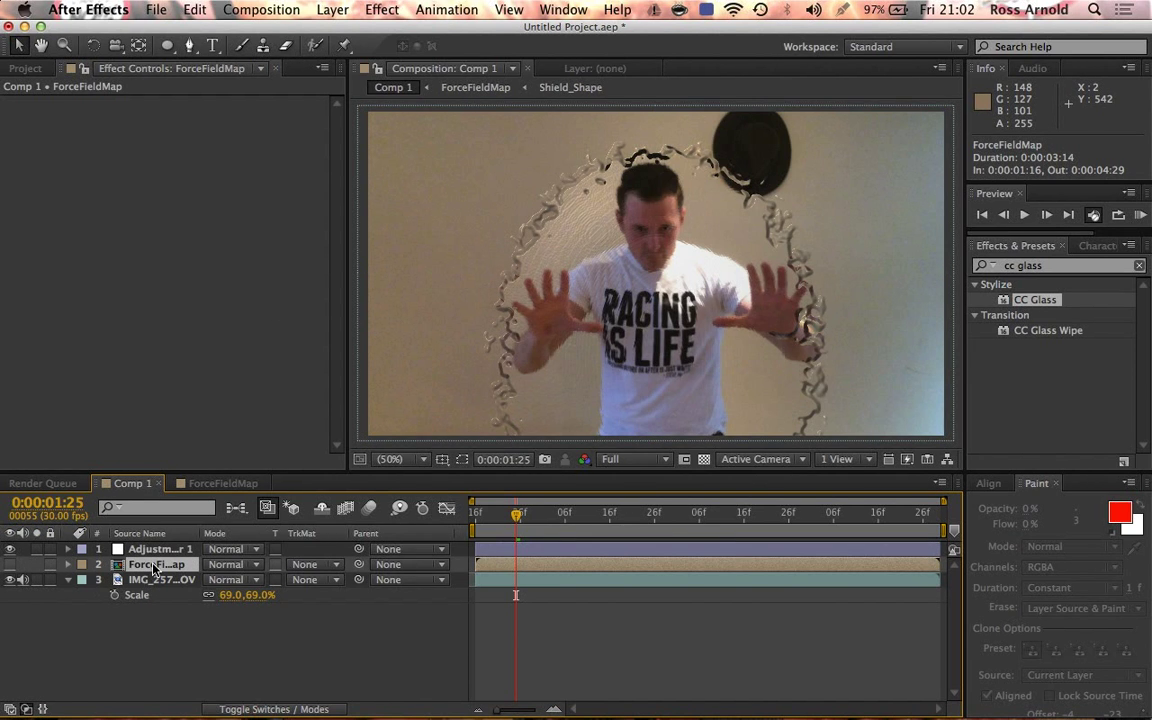
{"action": "key", "text": "super+d"}
{"action": "left_click_drag", "start_coordinate": [155, 566], "coordinate": [155, 549]}
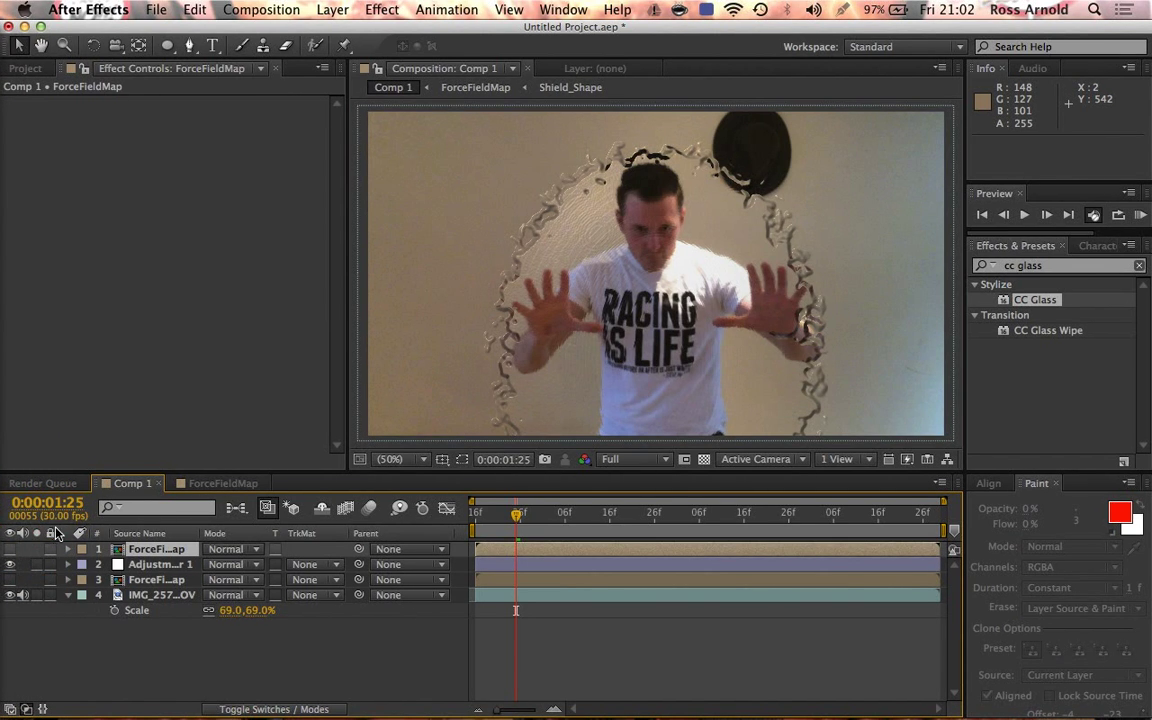
- Show the top ForceFieldMap layer and apply Find Edges to it with Invert on
{"action": "left_click", "coordinate": [10, 549]}
{"action": "double_click", "coordinate": [1027, 266]}
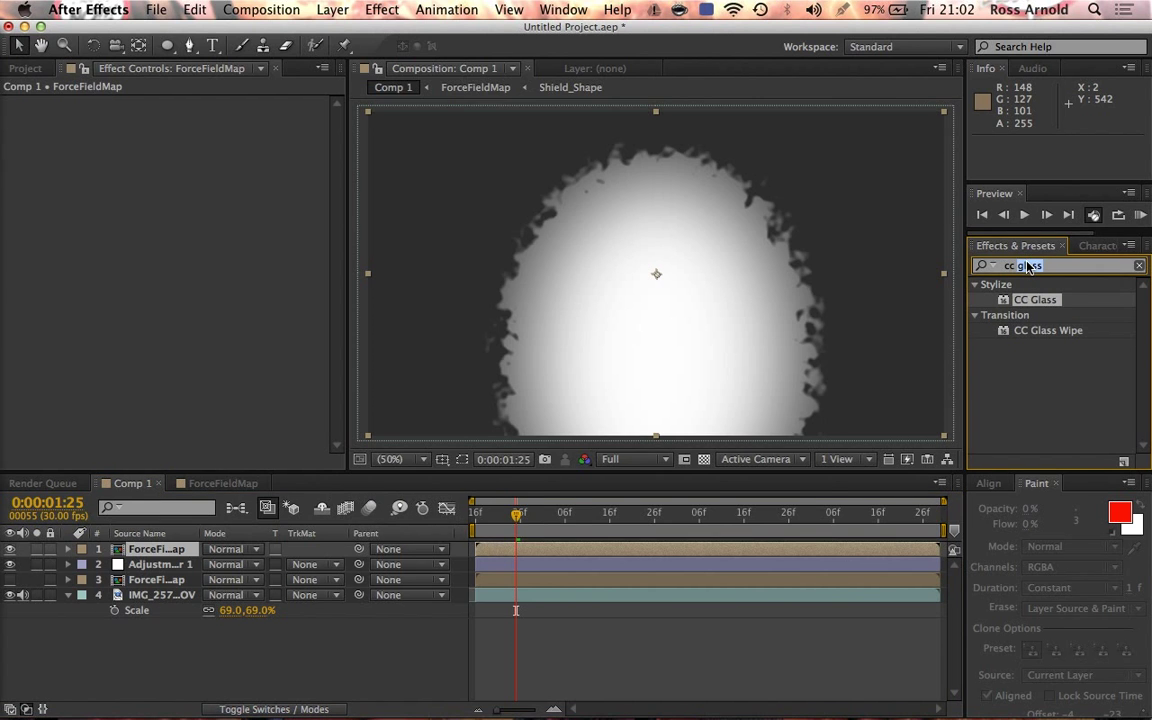
{"action": "type", "text": "find e"}
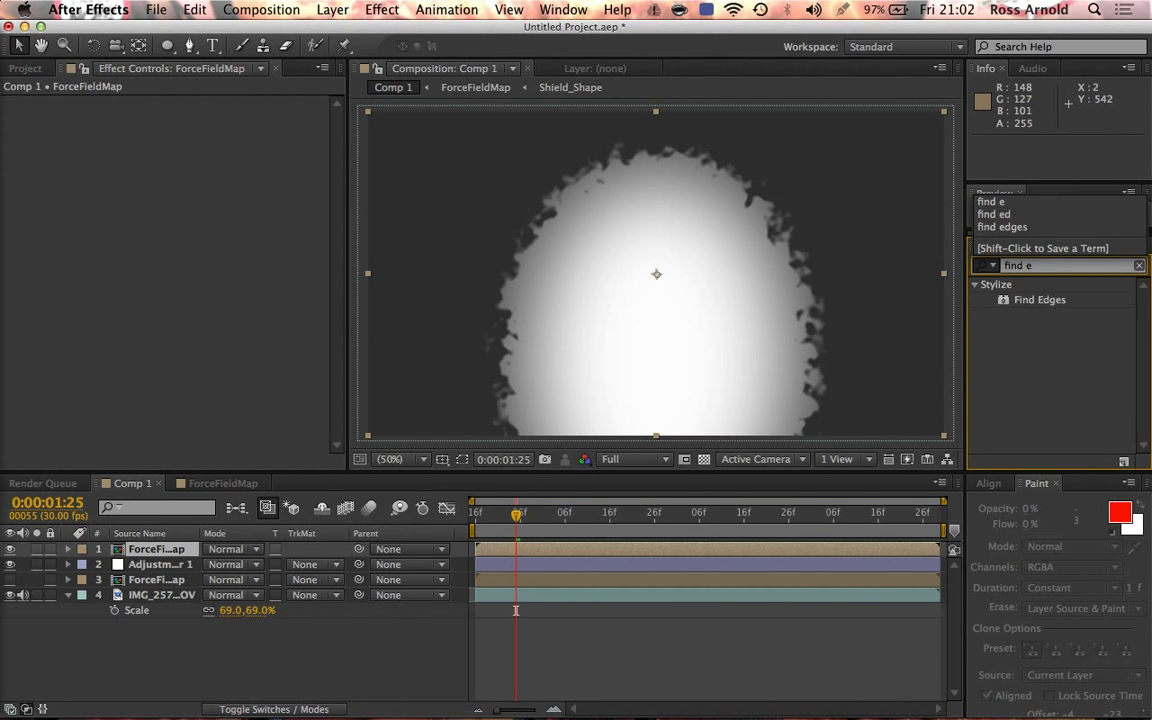
{"action": "left_click_drag", "start_coordinate": [1027, 302], "coordinate": [733, 552]}
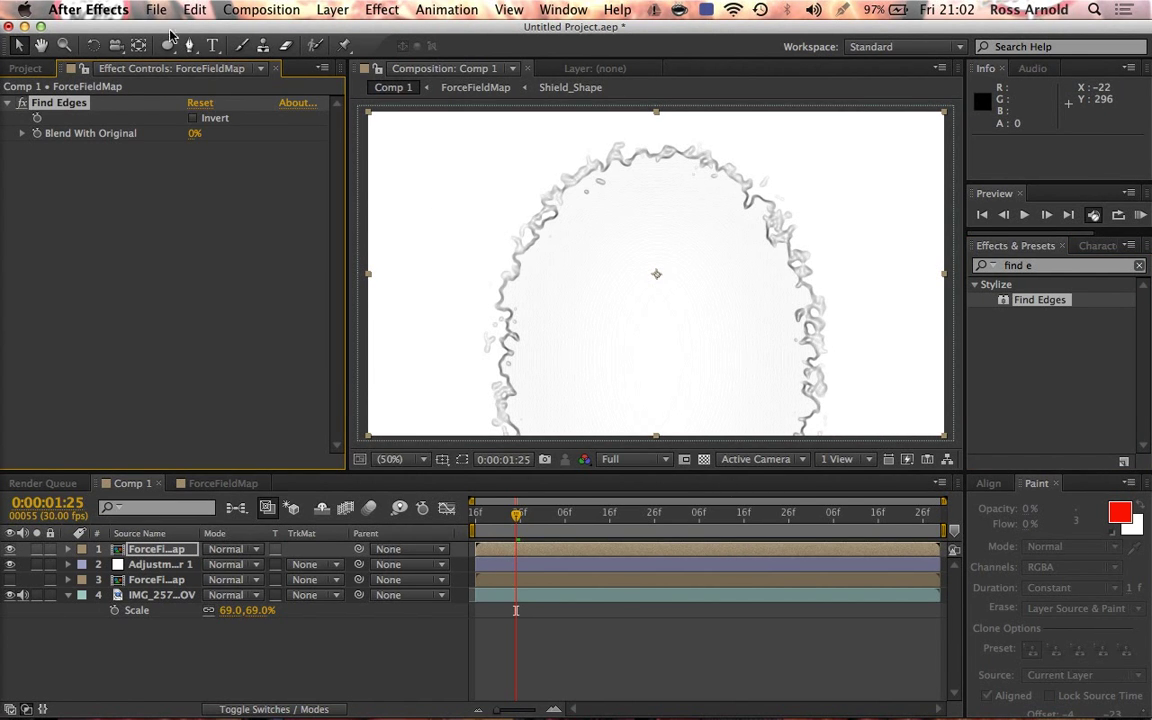
{"action": "left_click", "coordinate": [196, 119]}
{"action": "left_click", "coordinate": [1050, 268]}
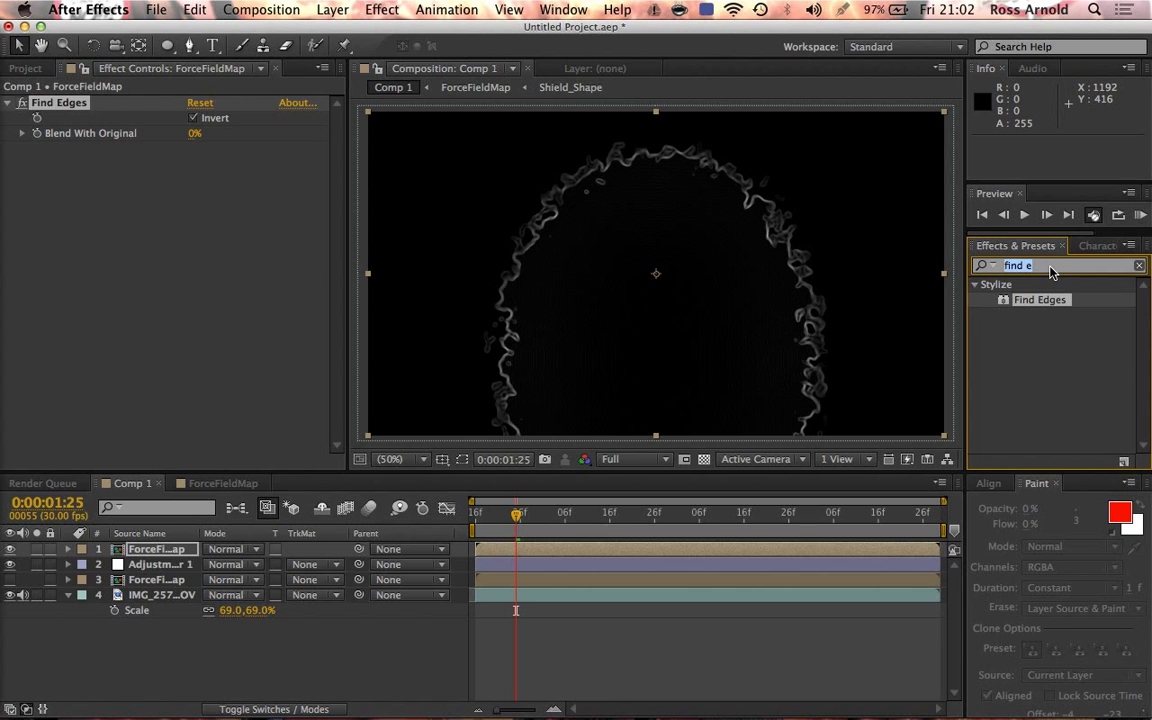
{"action": "type", "text": "vib"}
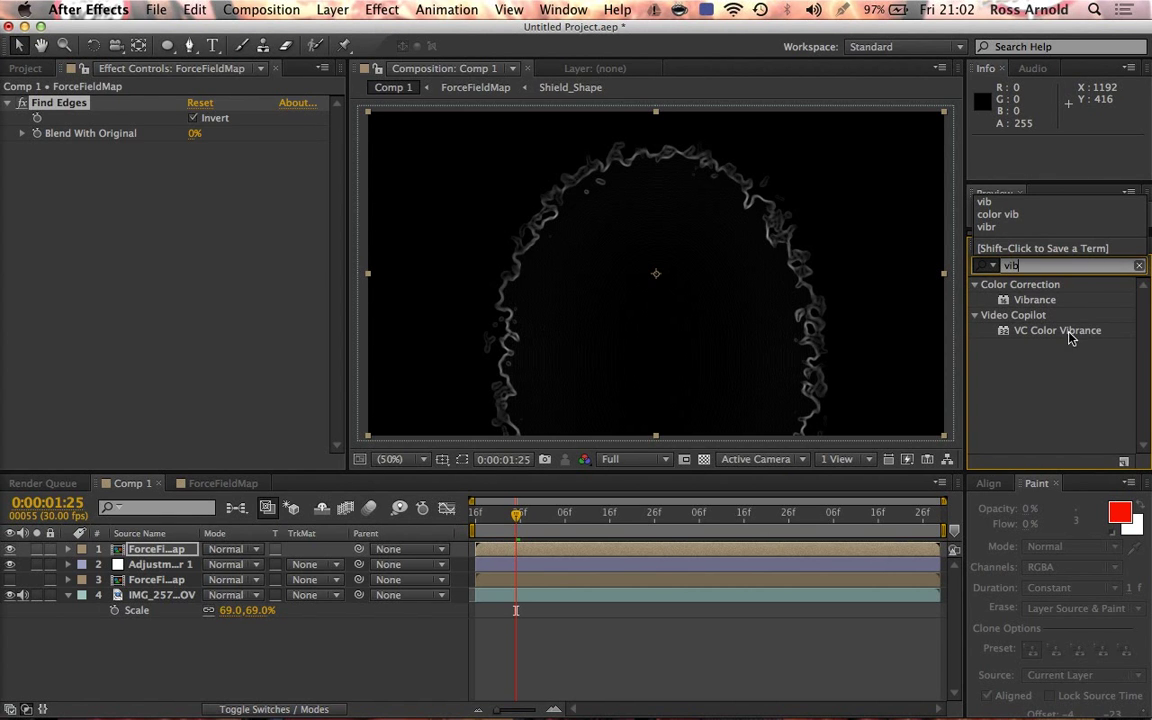
- Apply VC Color Vibrance to the edge layer with a light blue tint (6469FF)
{"action": "left_click_drag", "start_coordinate": [1070, 335], "coordinate": [287, 313]}
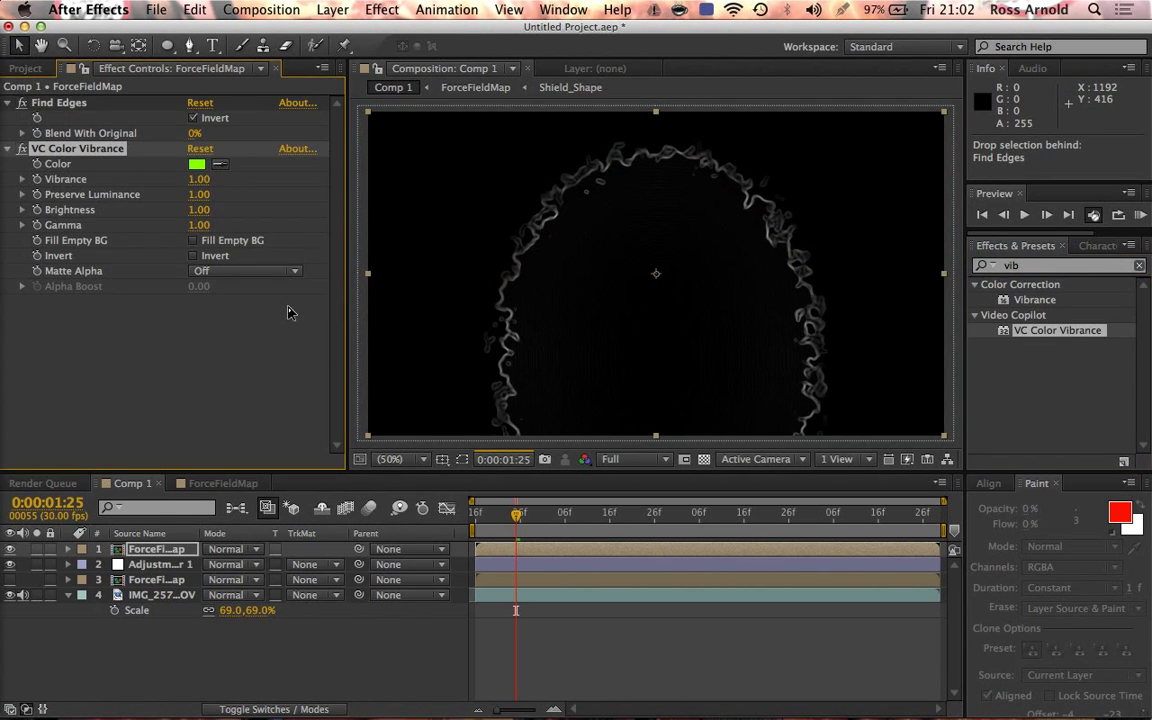
{"action": "left_click", "coordinate": [197, 165]}
{"action": "left_click_drag", "start_coordinate": [692, 520], "coordinate": [692, 543]}
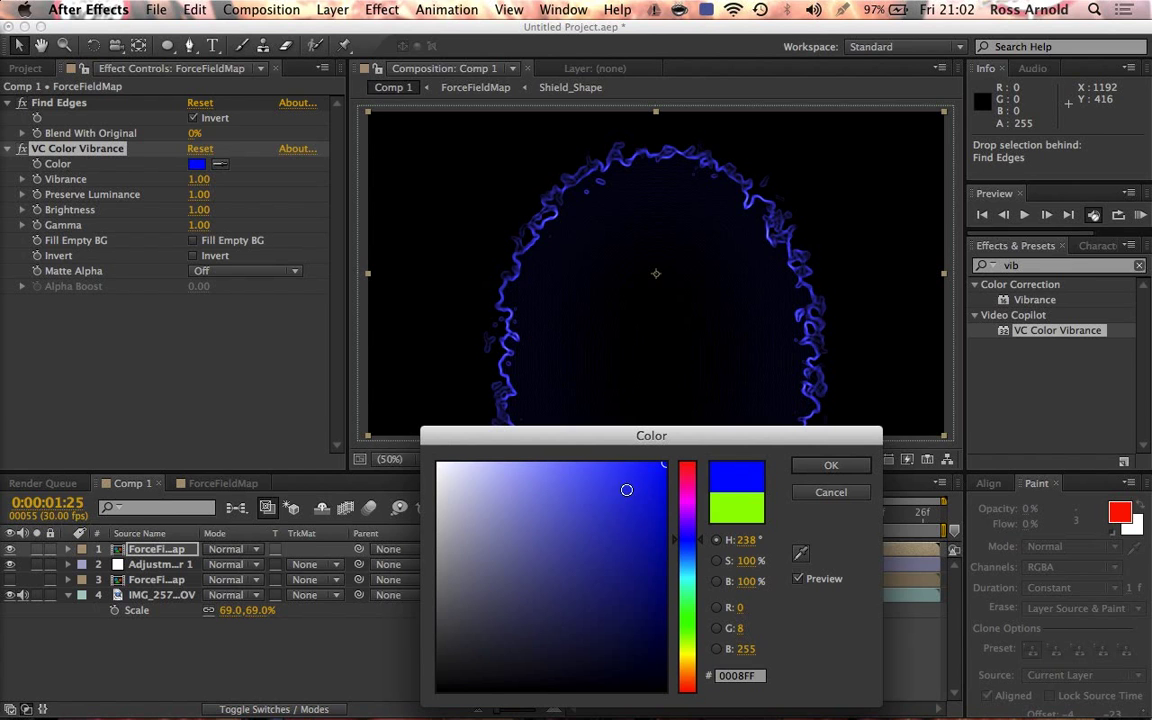
{"action": "mouse_move", "coordinate": [622, 474]}
{"action": "left_mouse_down"}
{"action": "mouse_move", "coordinate": [613, 462]}
{"action": "mouse_move", "coordinate": [567, 462]}
{"action": "left_mouse_up"}
{"action": "left_click", "coordinate": [830, 465]}
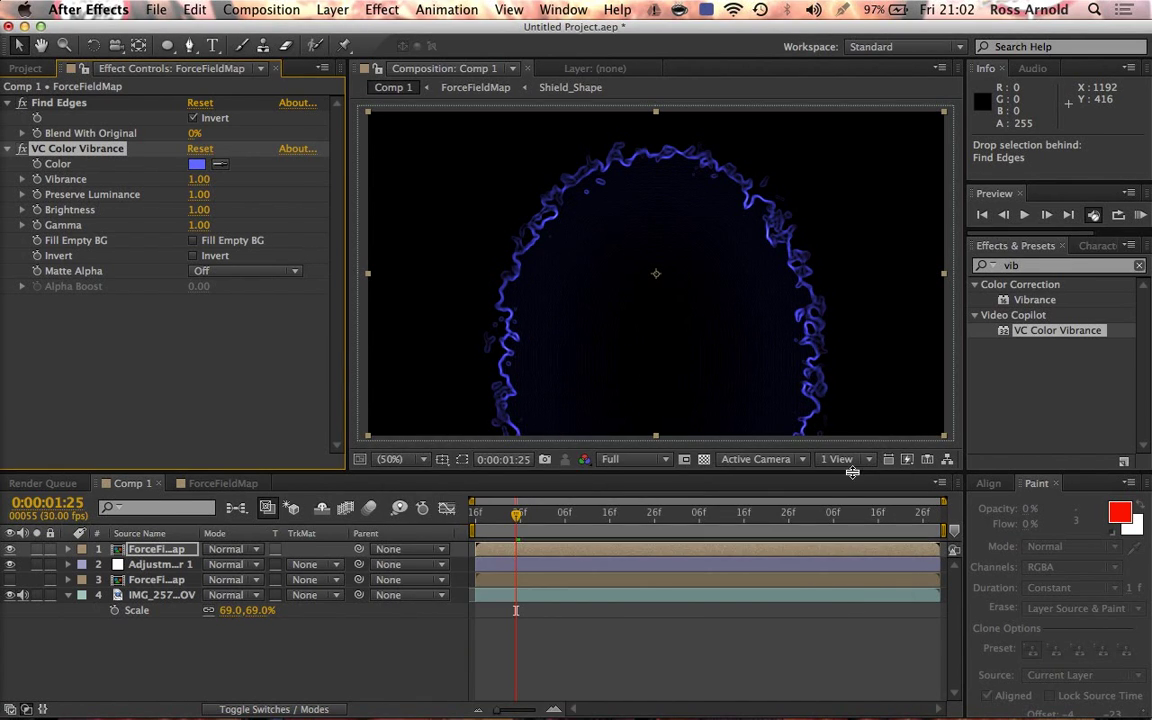
{"action": "left_click", "coordinate": [240, 551]}
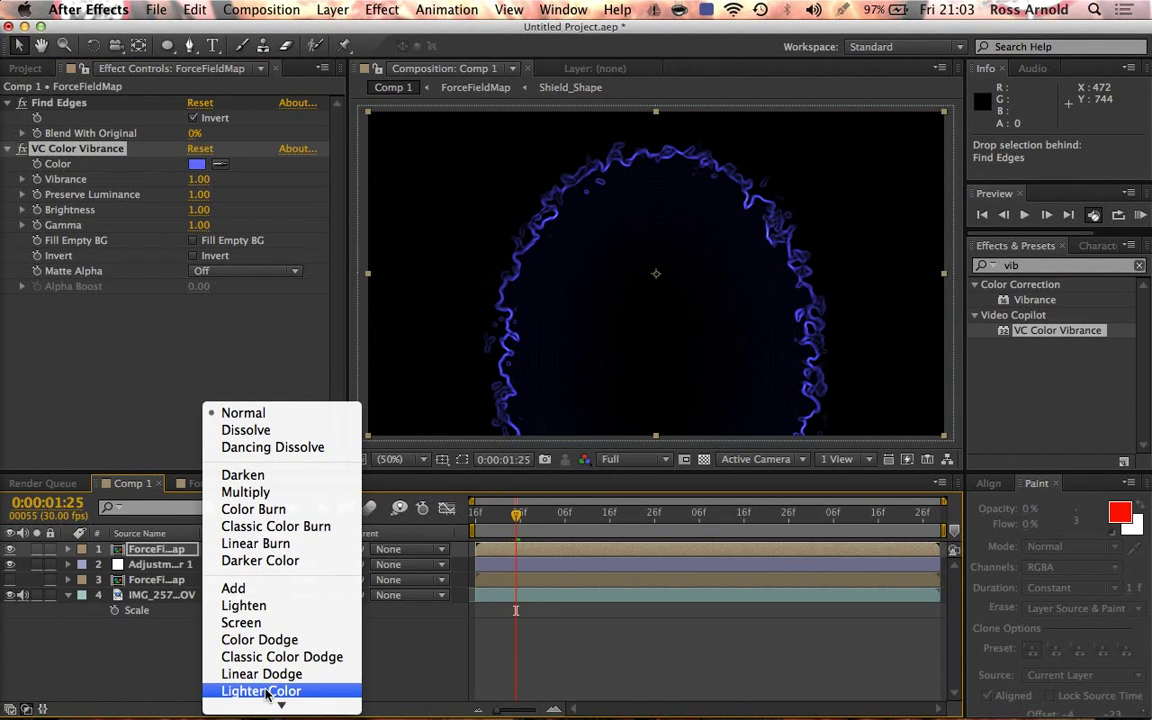
- Try Screen, then set the top ForceFieldMap layer's blend mode to Add
{"action": "left_click", "coordinate": [272, 622]}
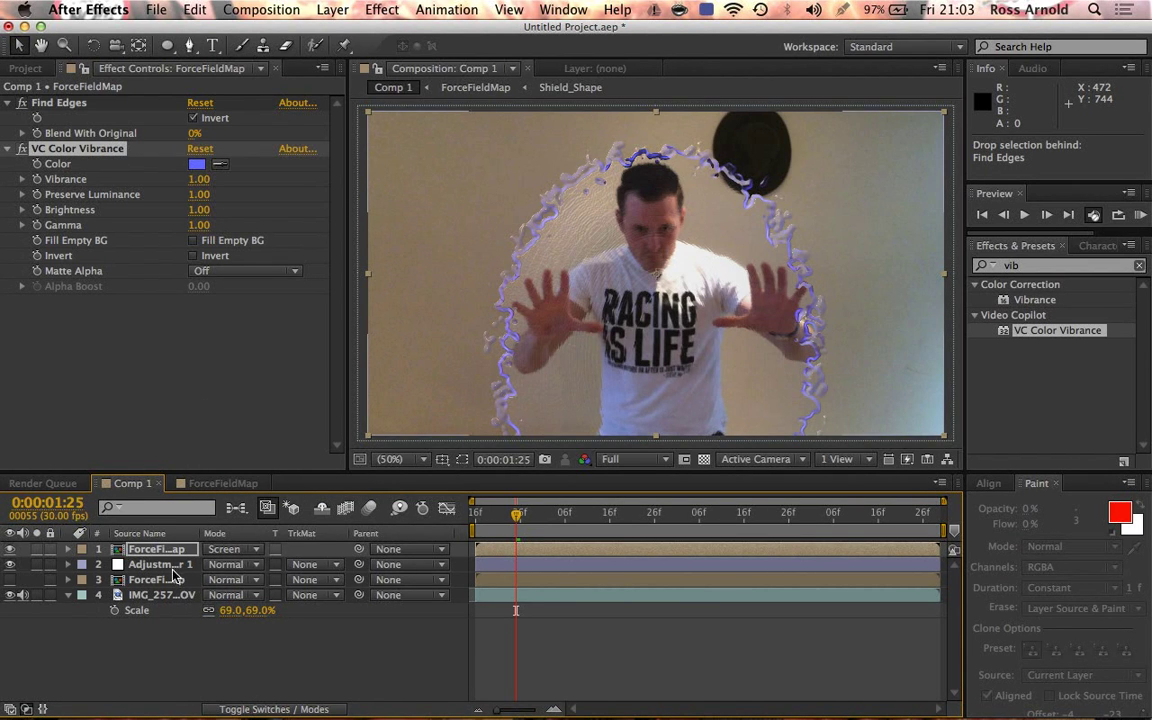
{"action": "left_click", "coordinate": [226, 549]}
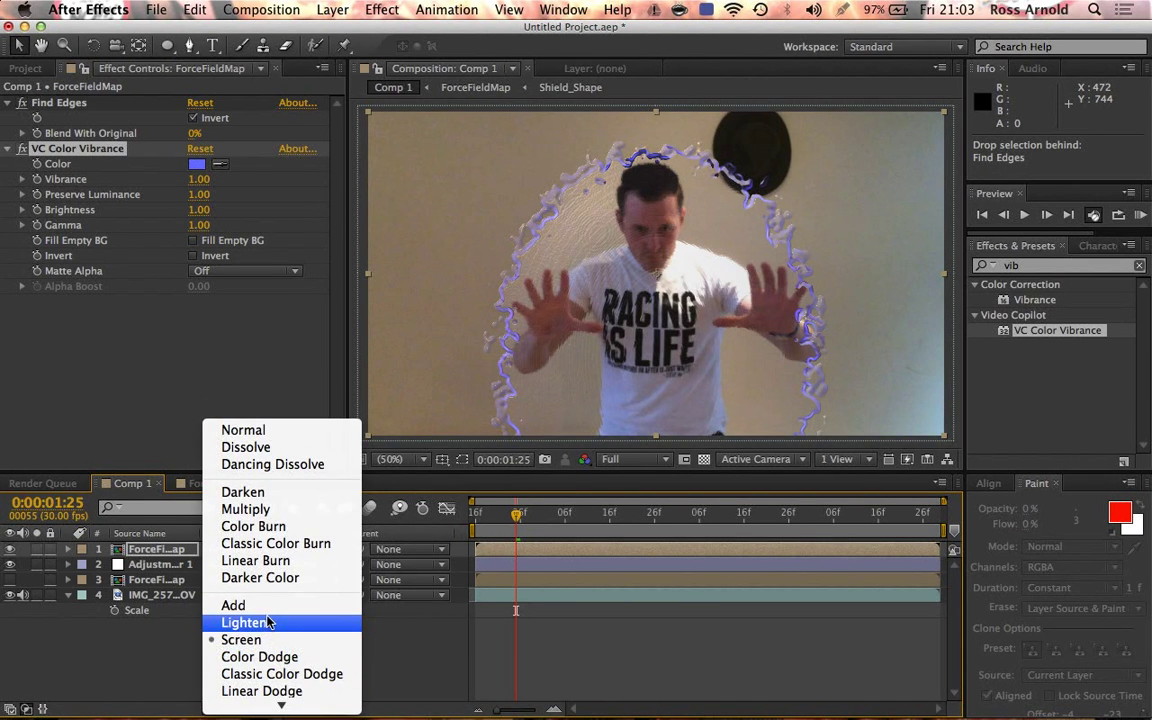
{"action": "left_click", "coordinate": [262, 605]}
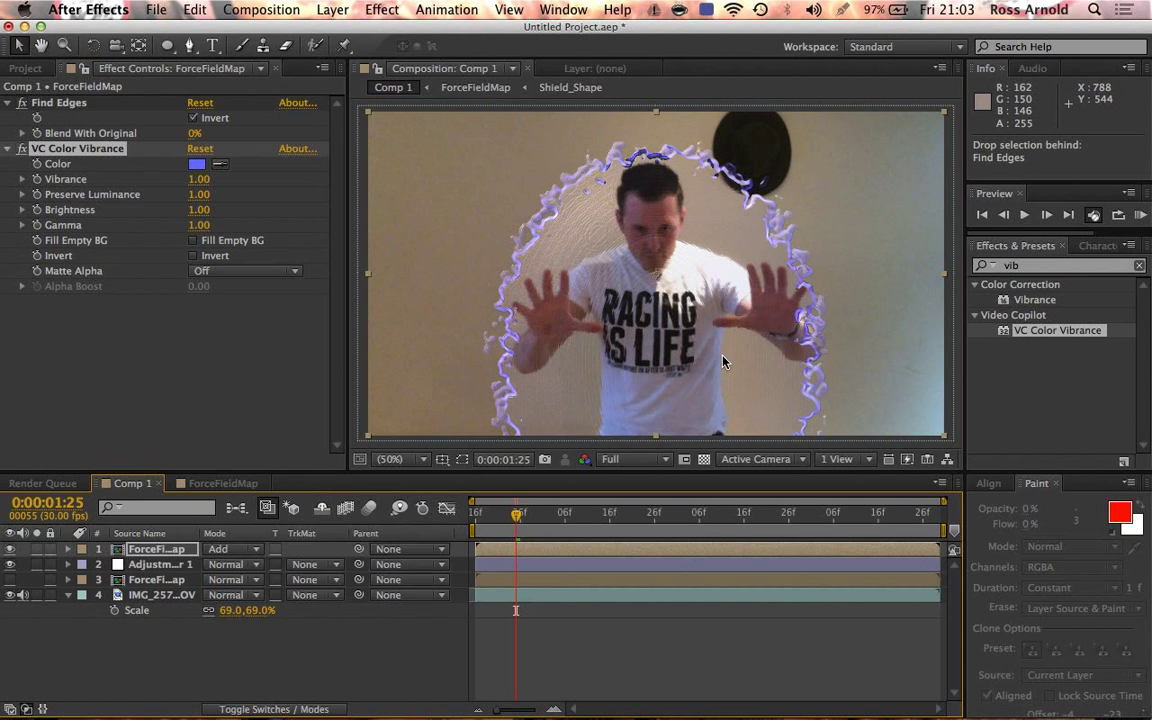
- Duplicate the top ForceFieldMap layer, delete the copy's effects and set it to Normal
{"action": "left_click", "coordinate": [160, 551]}
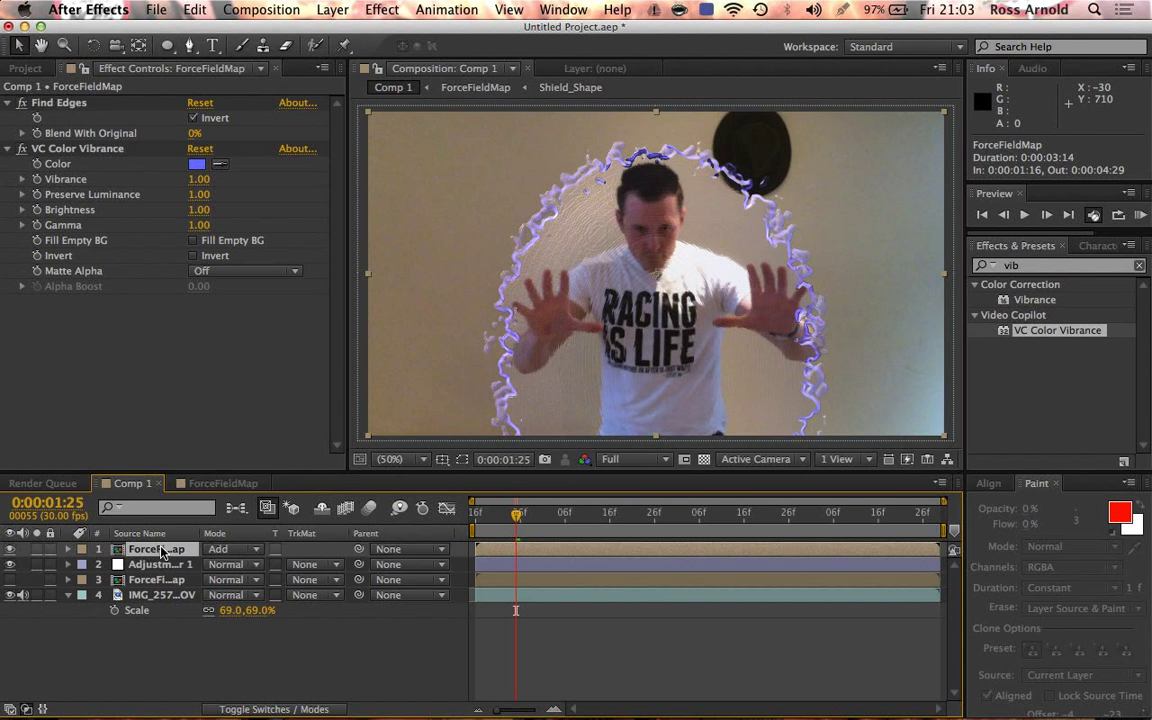
{"action": "key", "text": "super+d"}
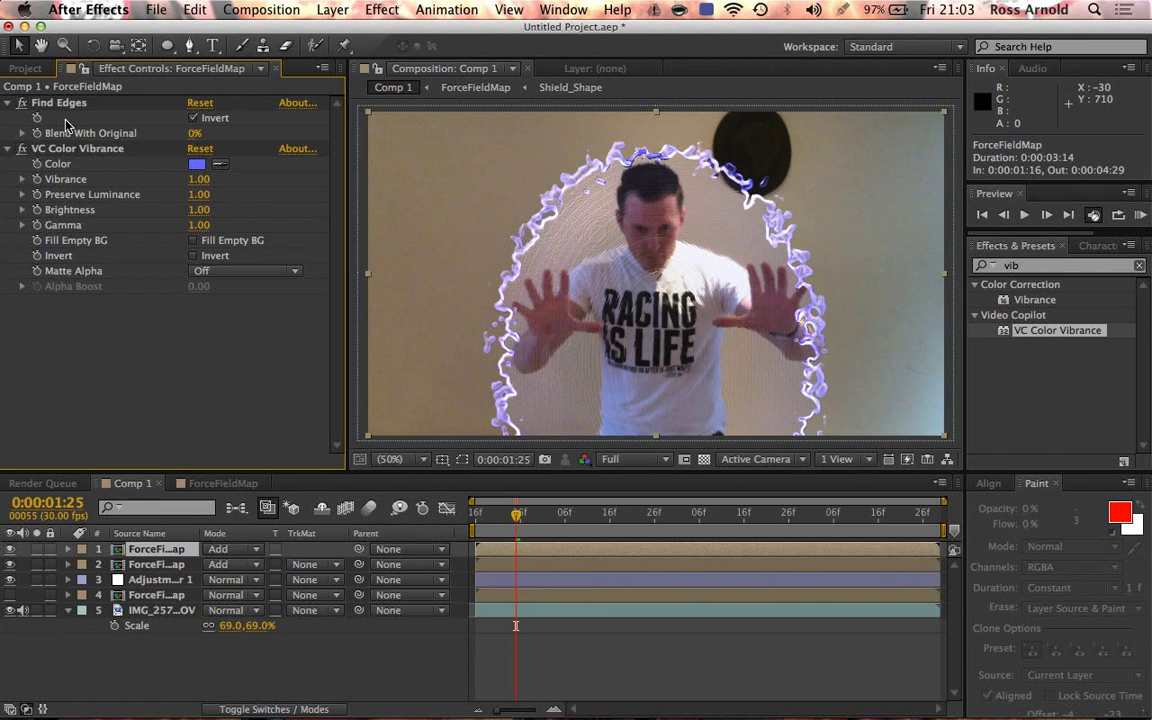
{"action": "mouse_move", "coordinate": [58, 103]}
{"action": "left_mouse_down"}
{"action": "mouse_move", "coordinate": [61, 153]}
{"action": "mouse_move", "coordinate": [58, 110]}
{"action": "left_mouse_up"}
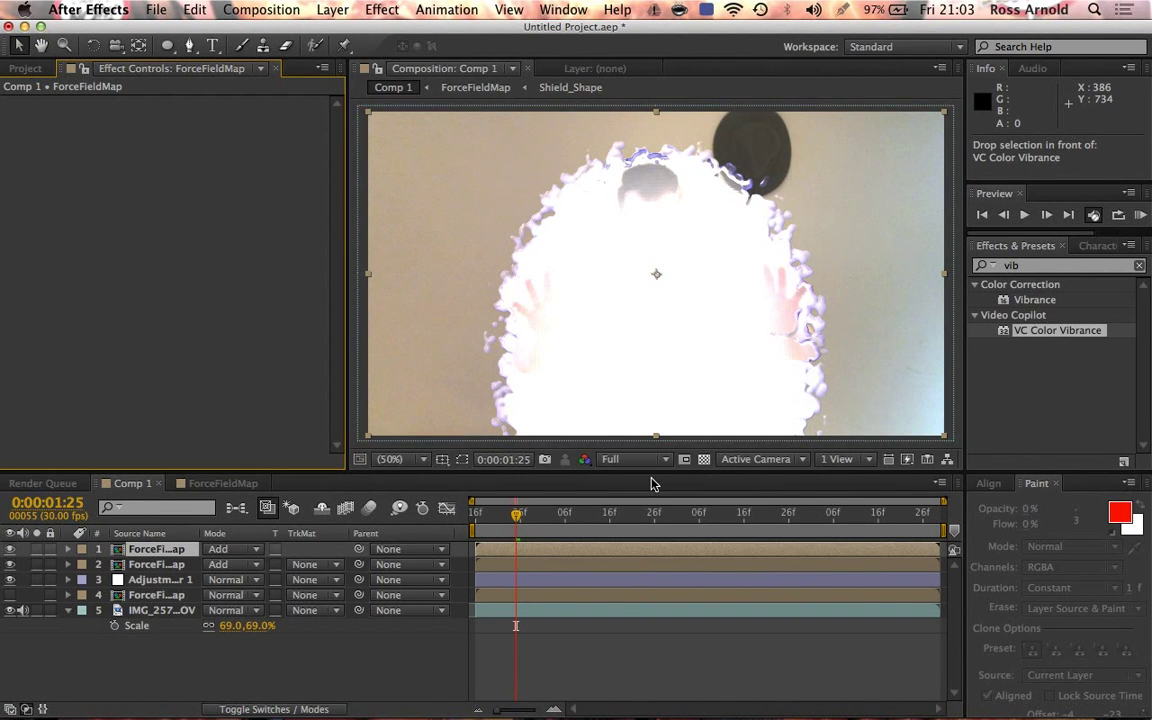
{"action": "left_click", "coordinate": [225, 549]}
{"action": "left_click", "coordinate": [228, 565]}
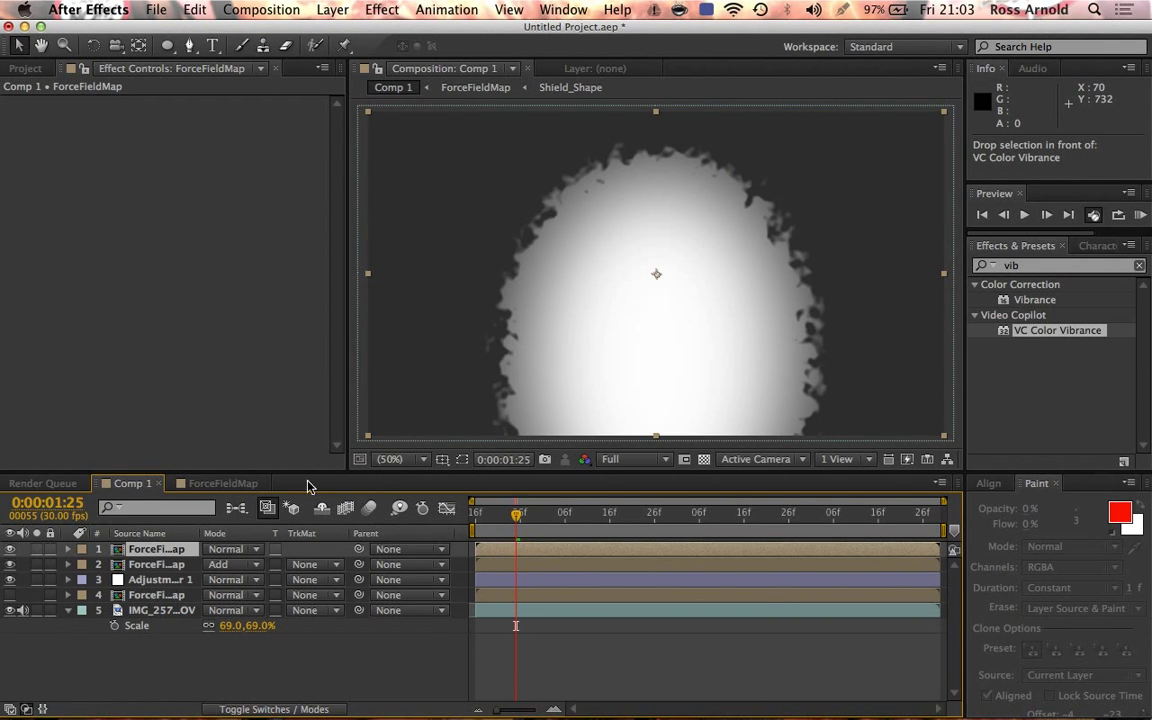
{"action": "left_click", "coordinate": [332, 9]}
{"action": "mouse_move", "coordinate": [349, 31]}
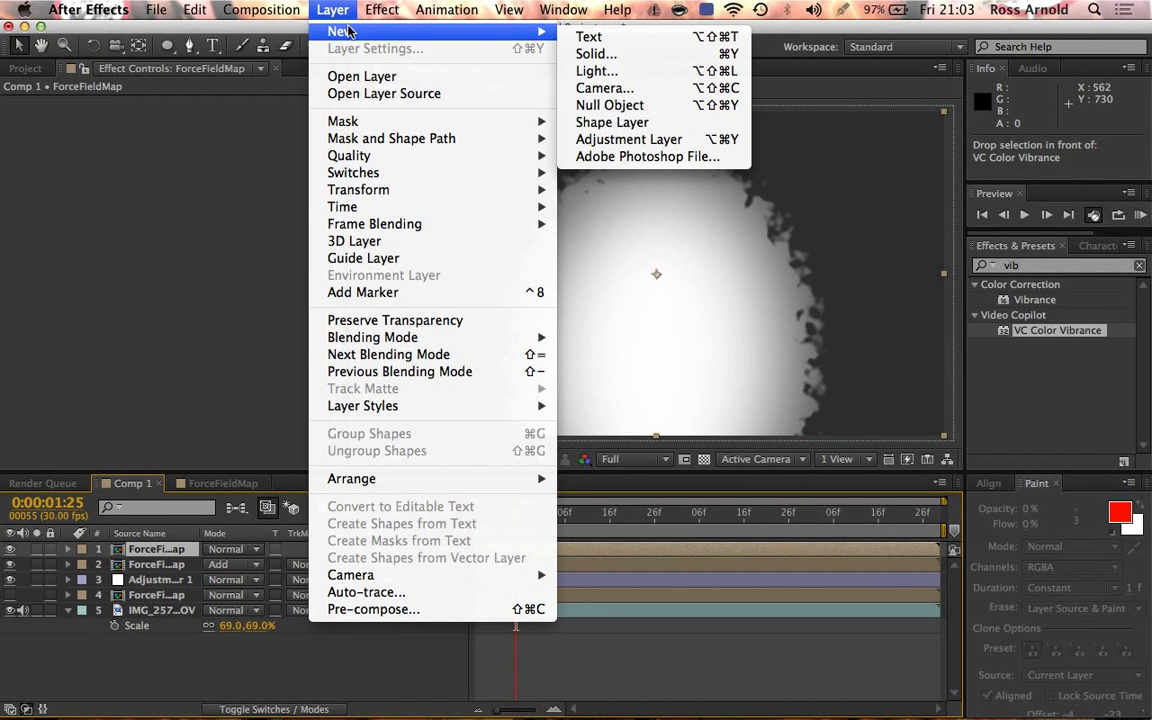
- Create a new adjustment layer and place it below the top ForceFieldMap copy
{"action": "left_click", "coordinate": [603, 140]}
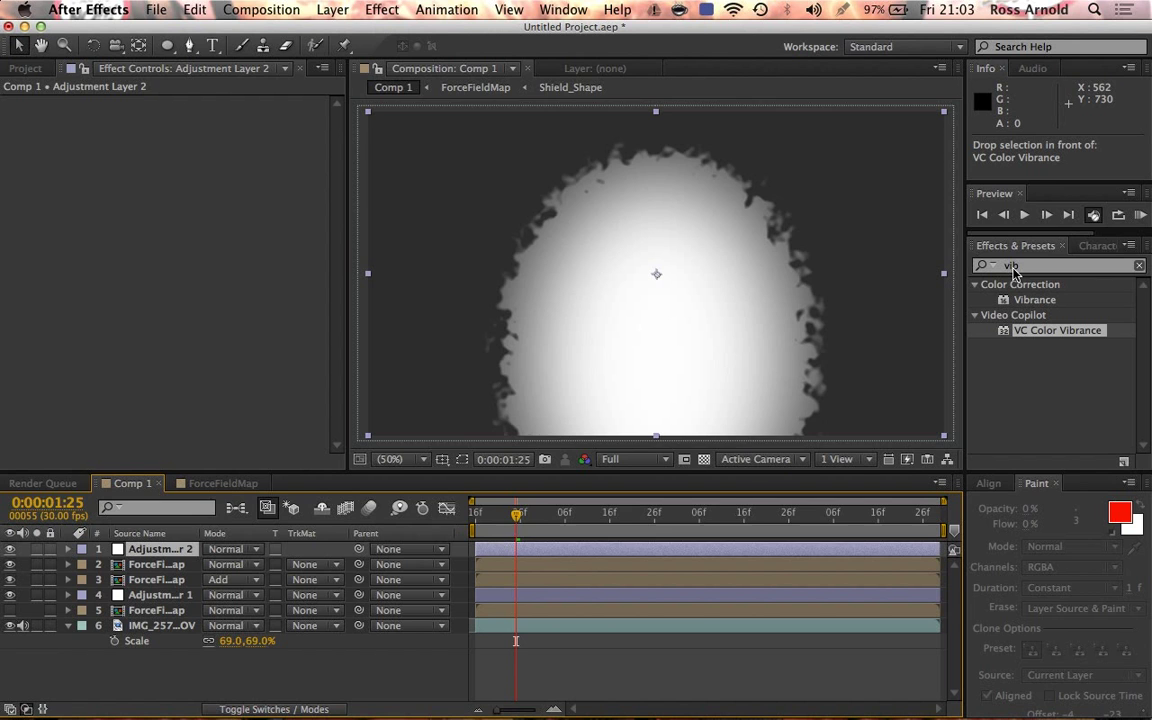
{"action": "left_click", "coordinate": [170, 566]}
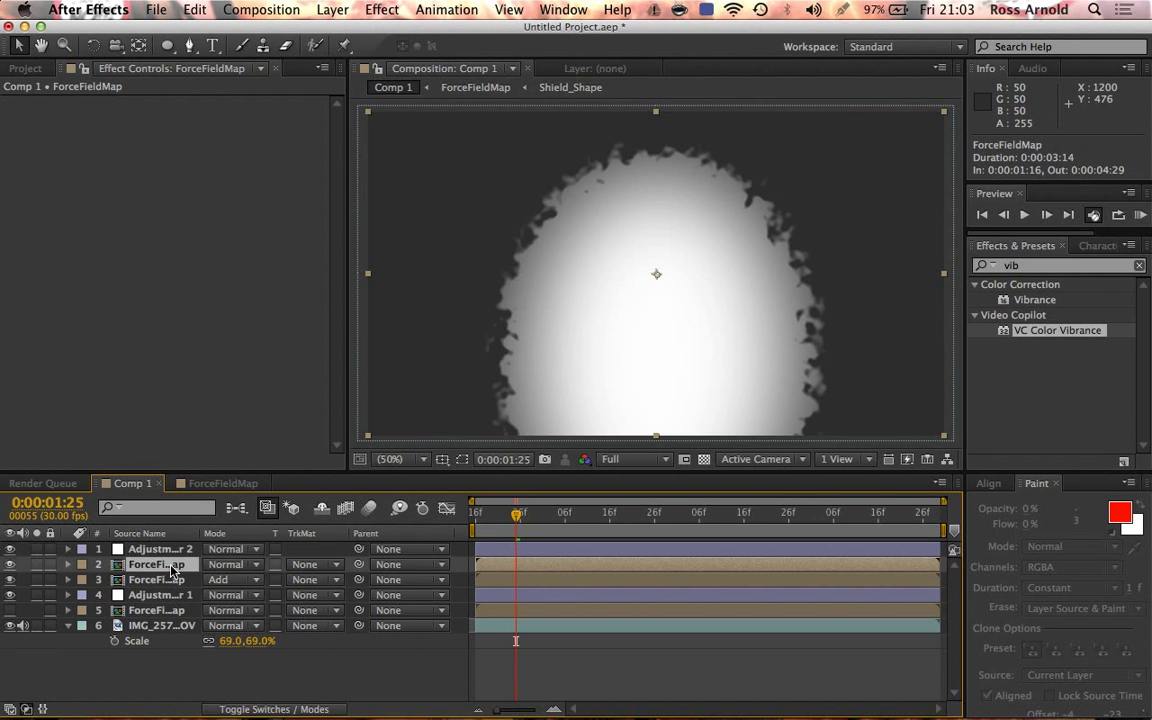
{"action": "left_click_drag", "start_coordinate": [160, 549], "coordinate": [164, 557]}
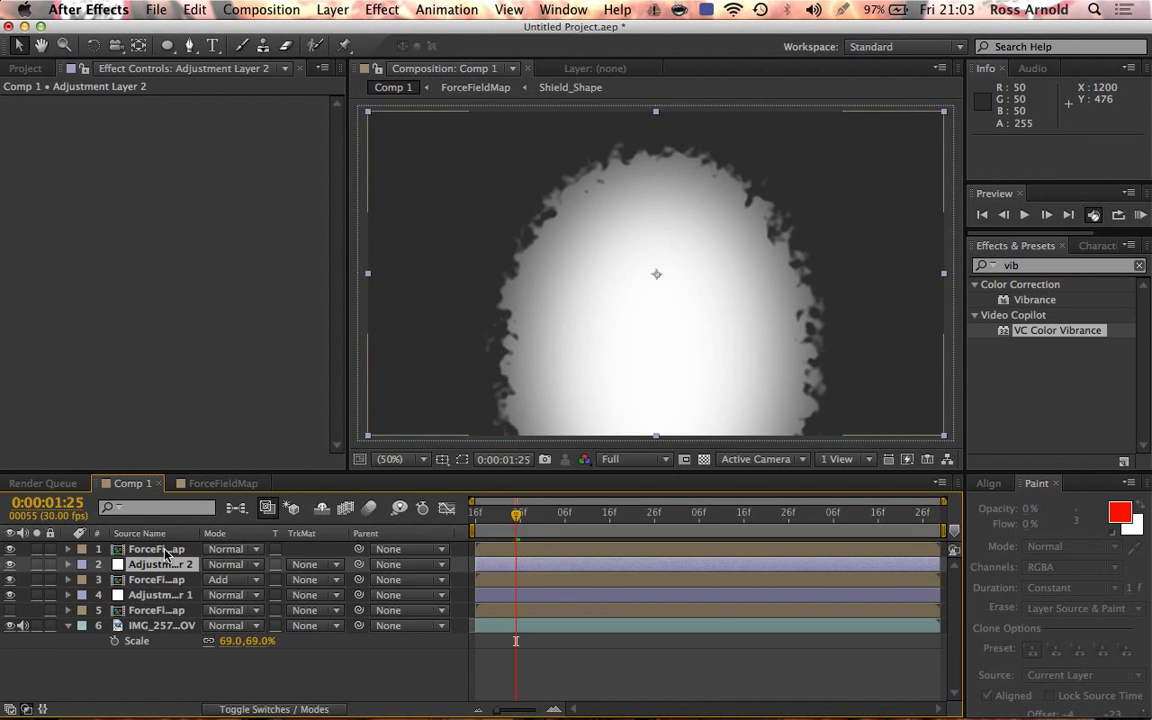
- Rename the top copy 'Adjustment Layer Mat' and hide it
{"action": "left_click", "coordinate": [166, 550]}
{"action": "key", "text": "Return"}
{"action": "type", "text": "Adjustm"}
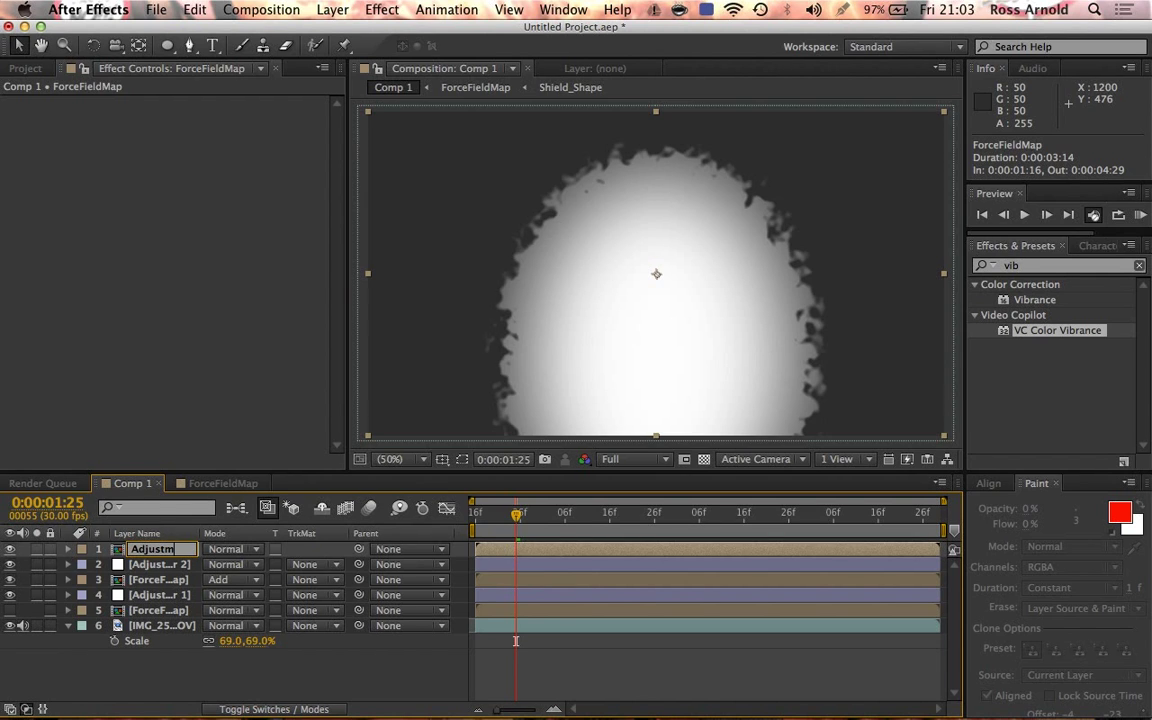
{"action": "type", "text": "ent Layer Map"}
{"action": "key", "text": "BackSpace"}
{"action": "type", "text": "t"}
{"action": "key", "text": "Return"}
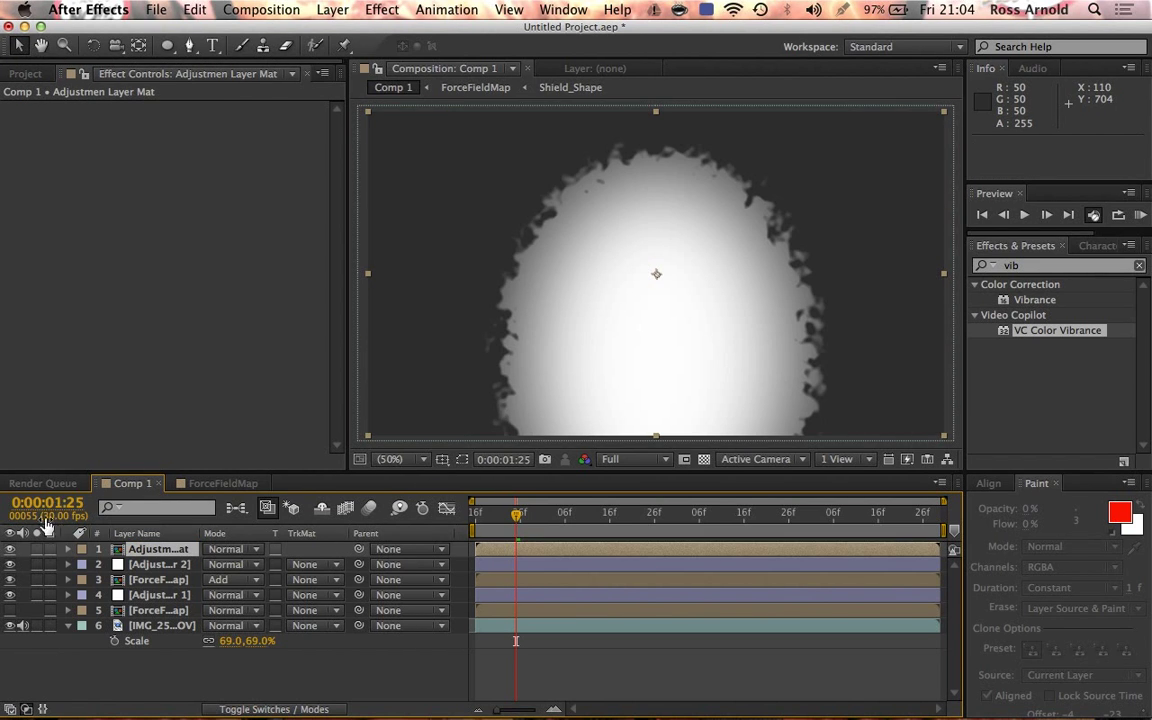
{"action": "left_click", "coordinate": [10, 549]}
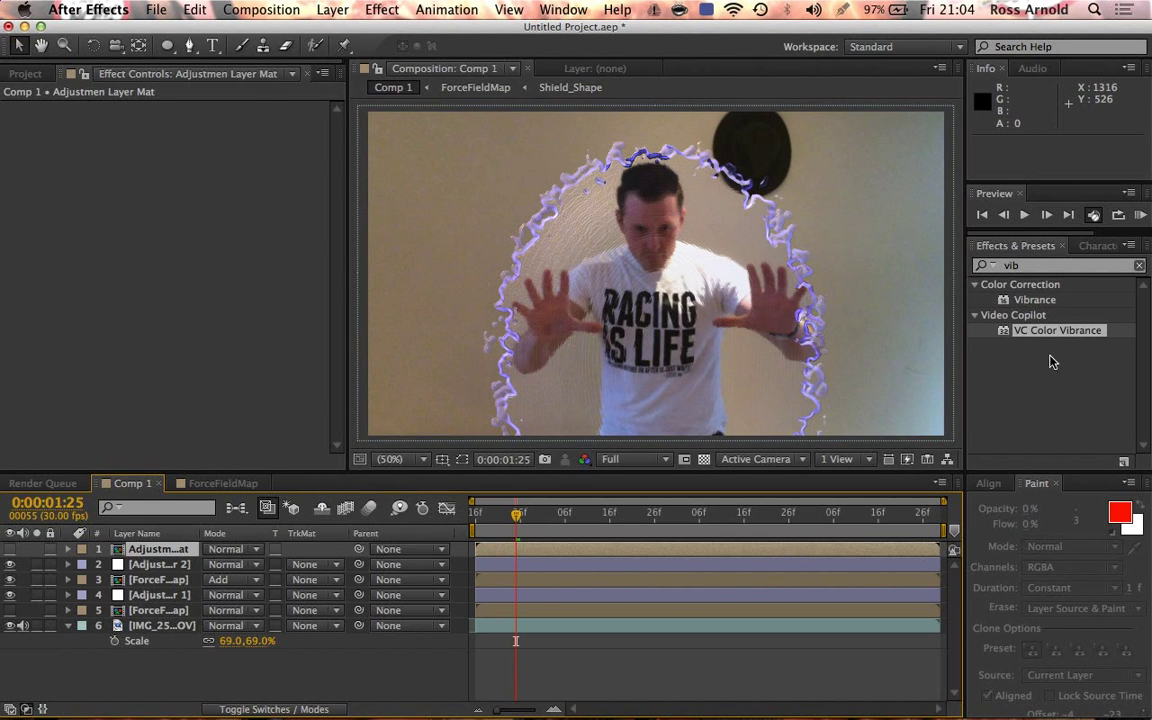
- Add Curves to the matte layer, crushing its dark tones to black
{"action": "left_click", "coordinate": [10, 549]}
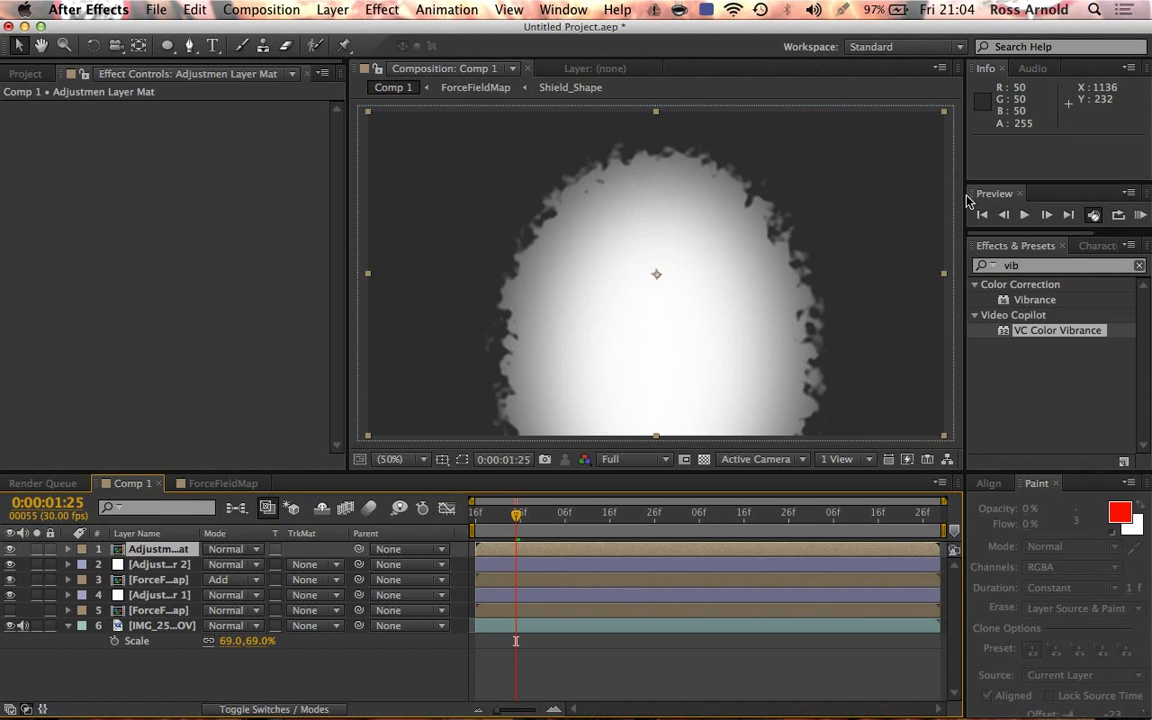
{"action": "left_click", "coordinate": [1031, 268]}
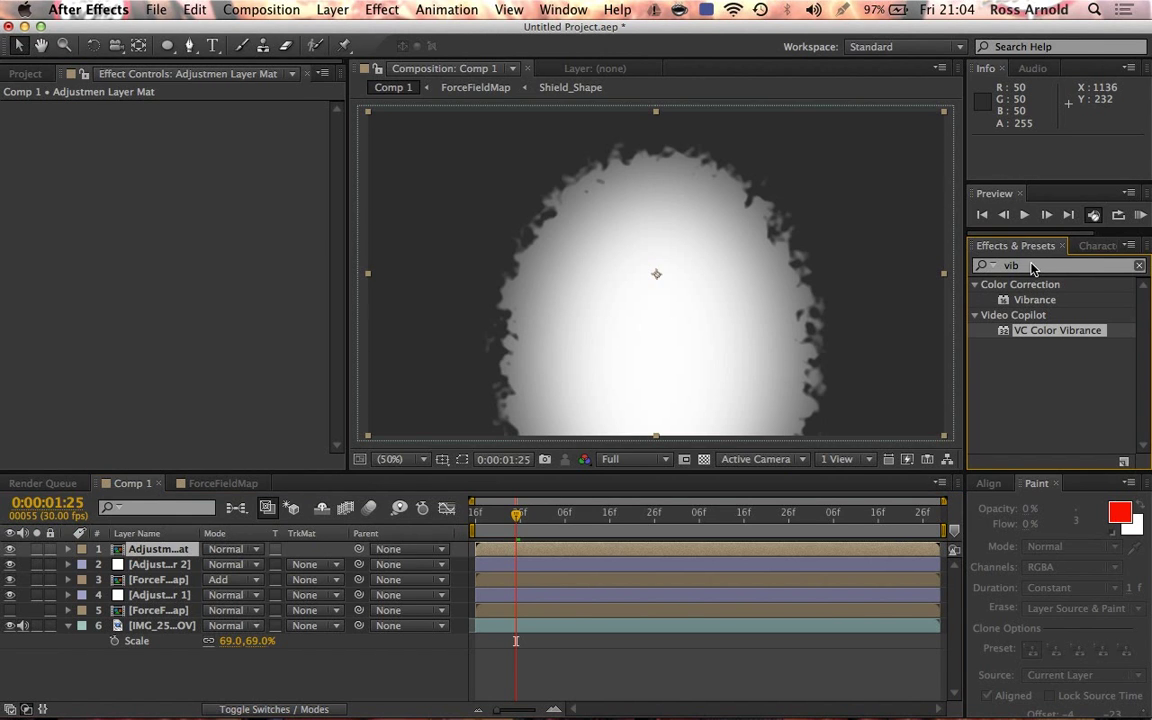
{"action": "type", "text": "curves"}
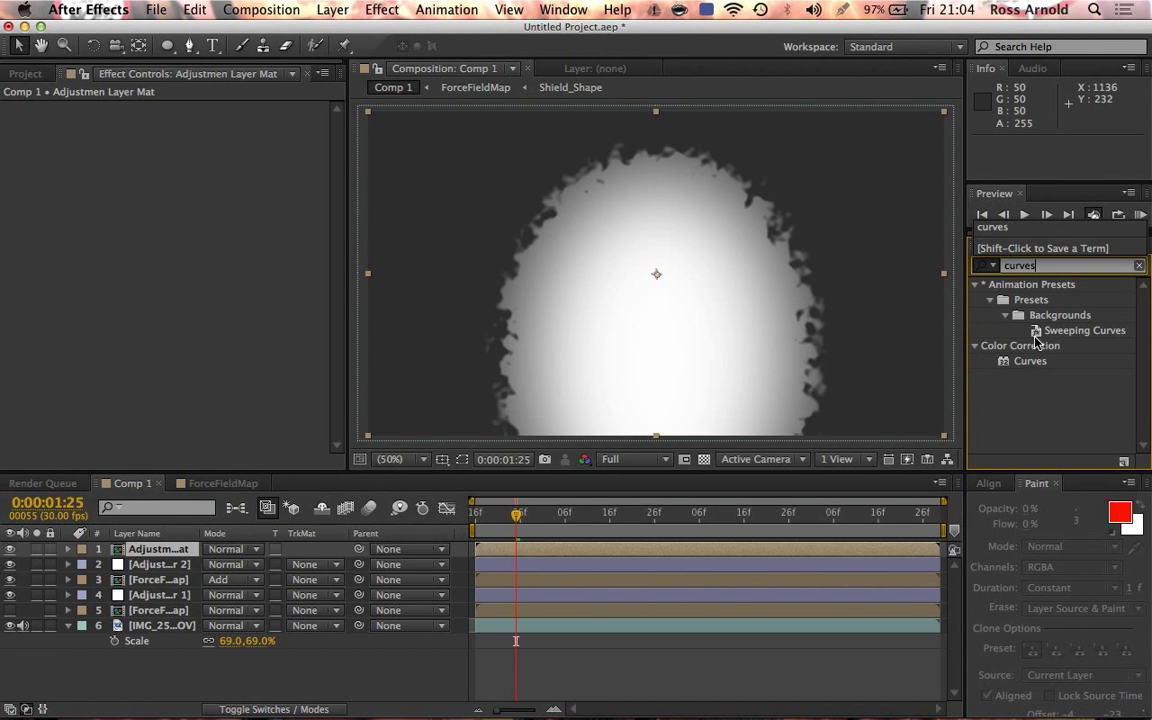
{"action": "double_click", "coordinate": [1028, 361]}
{"action": "left_click_drag", "start_coordinate": [64, 255], "coordinate": [87, 335]}
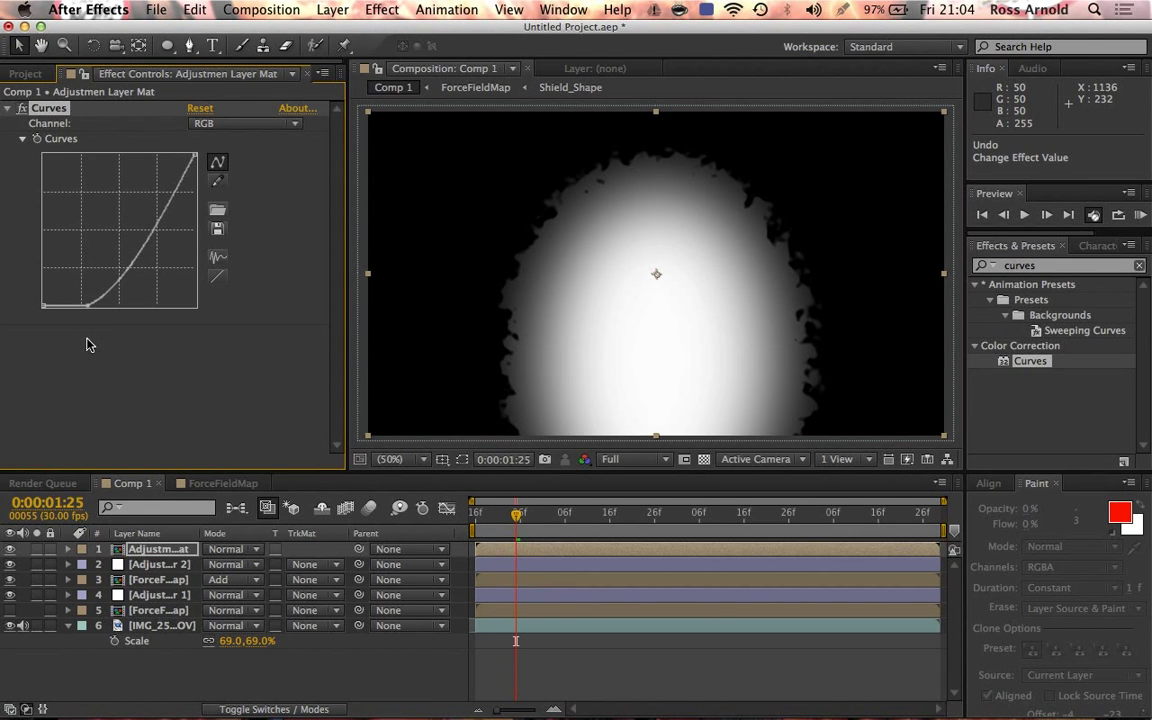
{"action": "left_click_drag", "start_coordinate": [104, 236], "coordinate": [121, 261]}
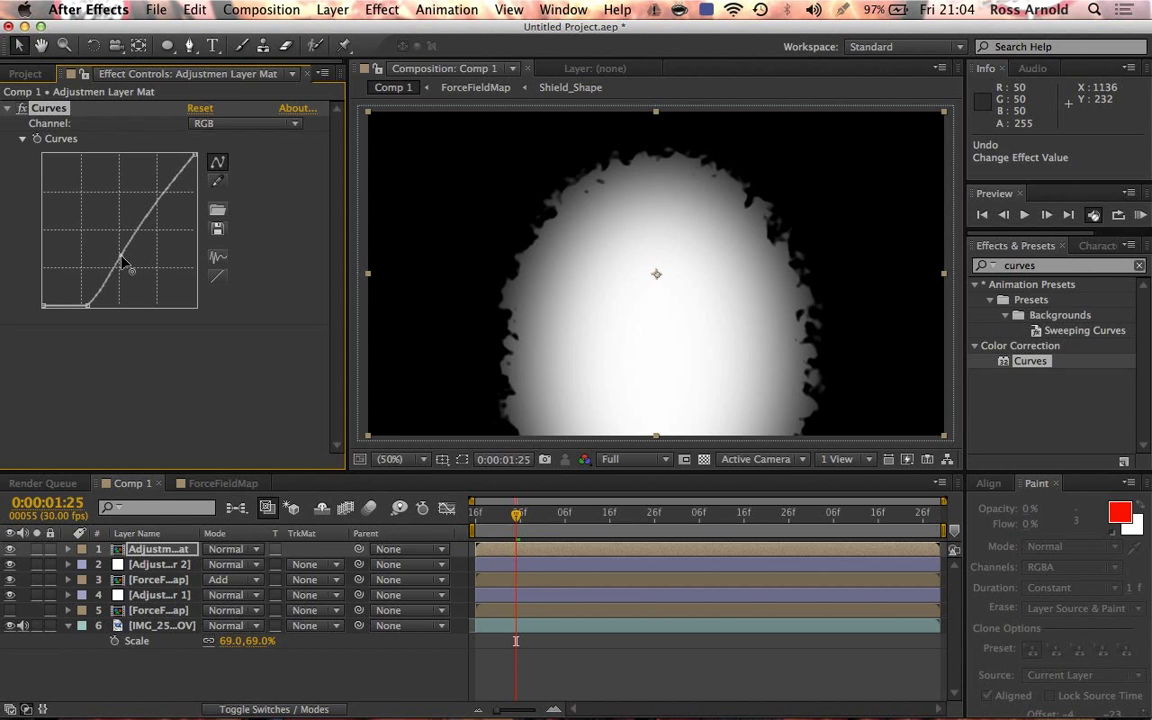
- Hide the matte and set Adjustment Layer 2's track matte to Luma Matte
{"action": "left_click", "coordinate": [154, 549]}
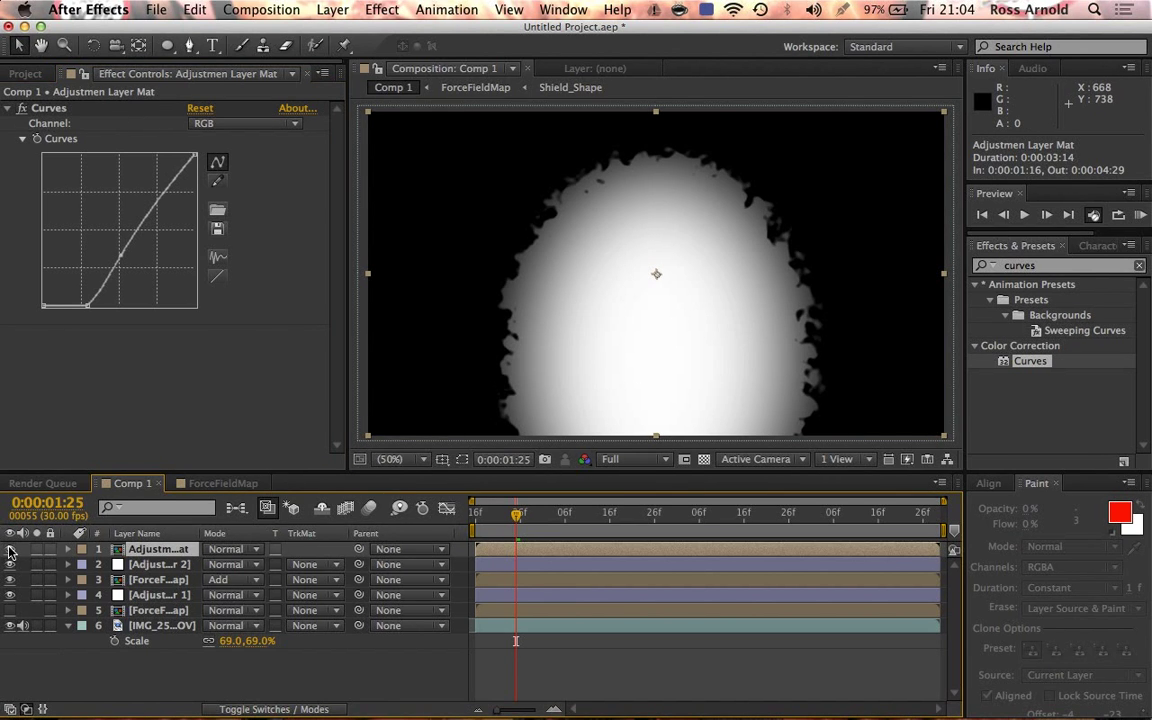
{"action": "left_click", "coordinate": [10, 549]}
{"action": "left_click", "coordinate": [181, 566]}
{"action": "left_click", "coordinate": [314, 566]}
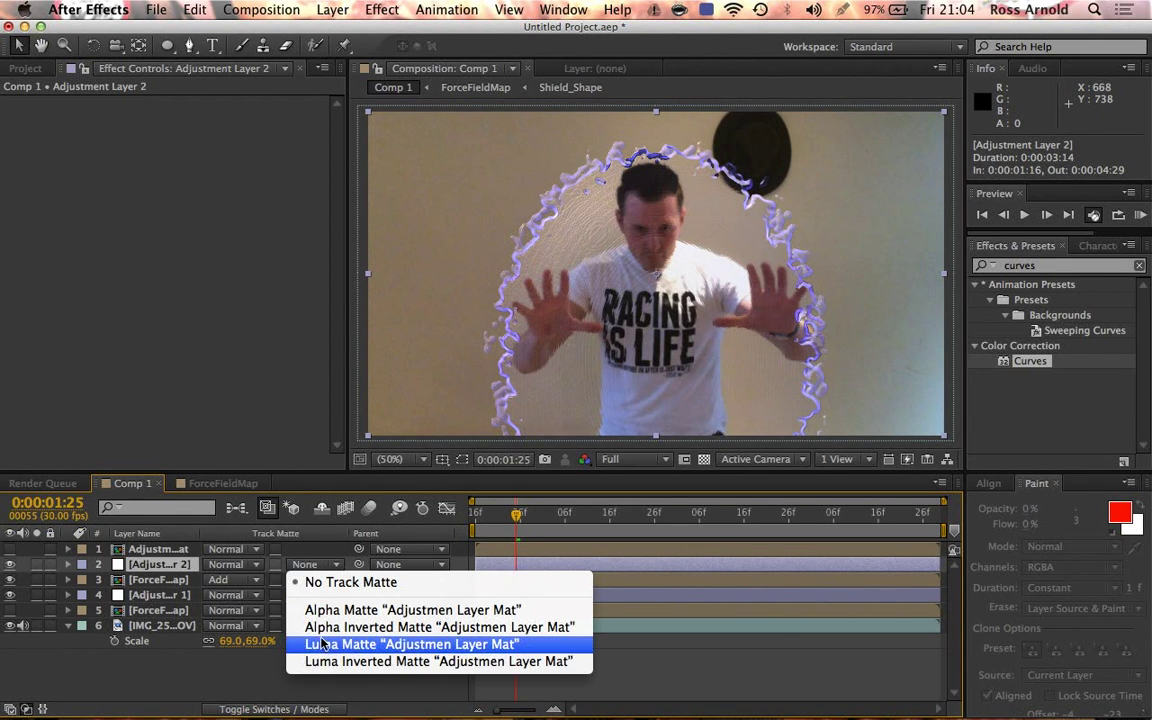
{"action": "left_click", "coordinate": [323, 648]}
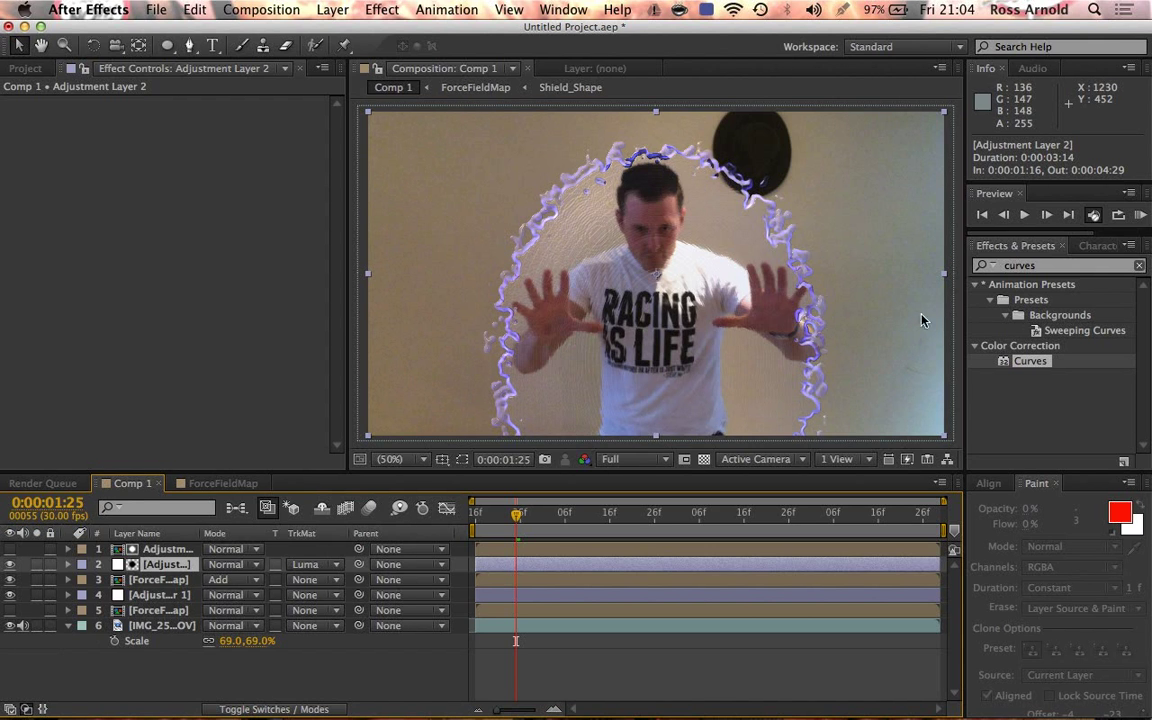
- Add Curves to Adjustment Layer 2 and raise its Blue channel curve
{"action": "left_click", "coordinate": [1024, 266]}
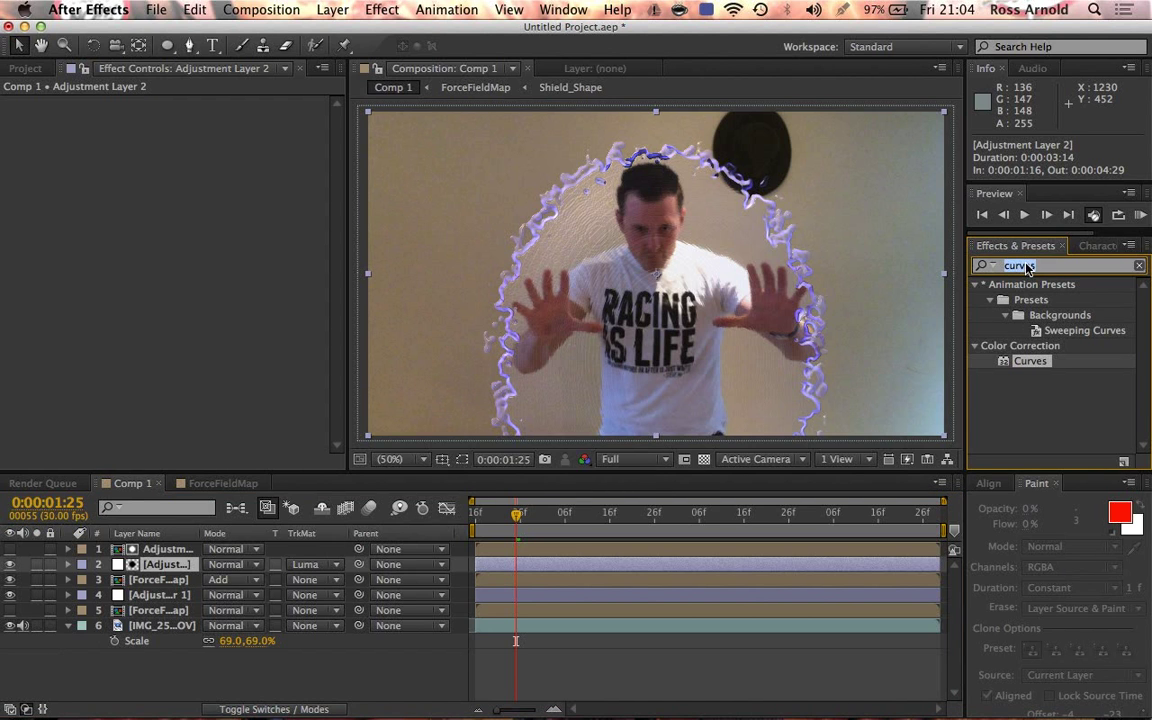
{"action": "double_click", "coordinate": [1005, 362]}
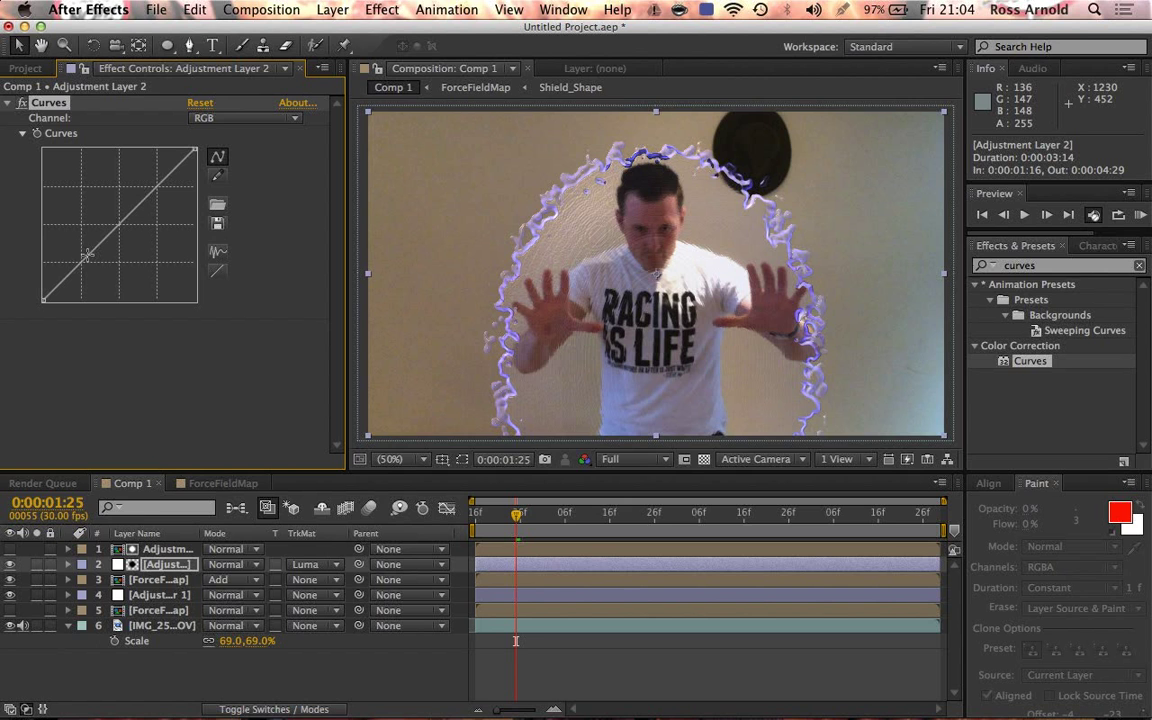
{"action": "left_click", "coordinate": [248, 120]}
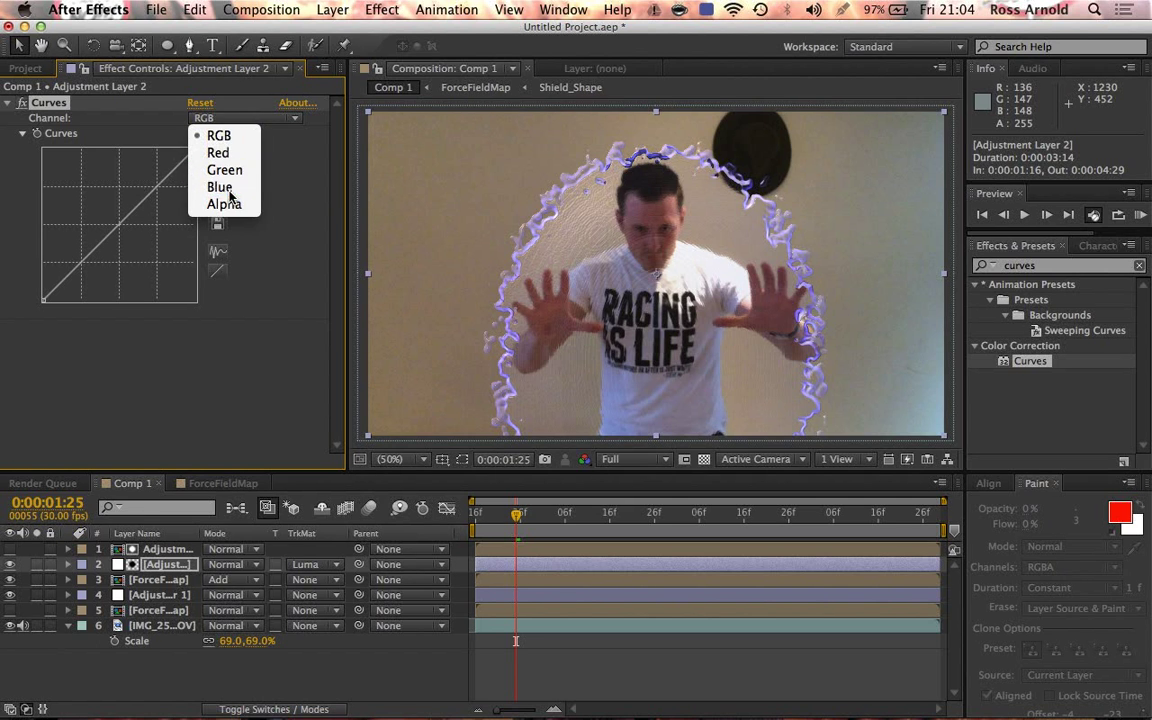
{"action": "left_click", "coordinate": [205, 180]}
{"action": "left_click_drag", "start_coordinate": [115, 236], "coordinate": [71, 240]}
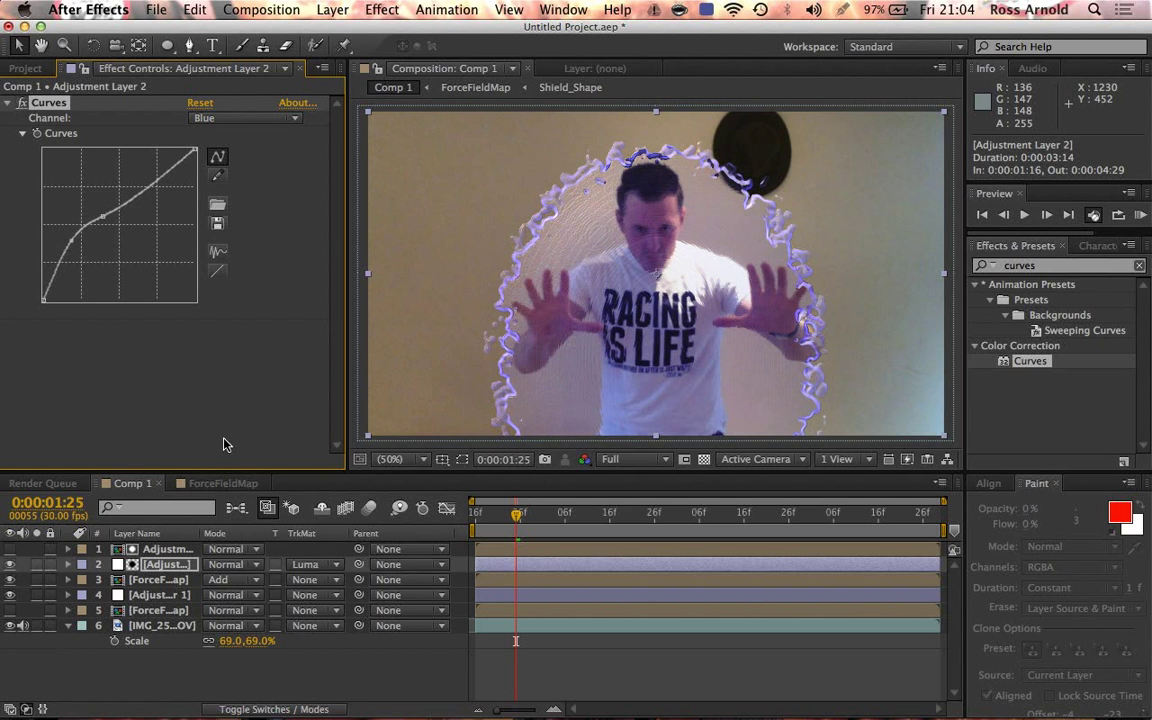
{"action": "left_click", "coordinate": [1037, 272]}
{"action": "type", "text": "fast"}
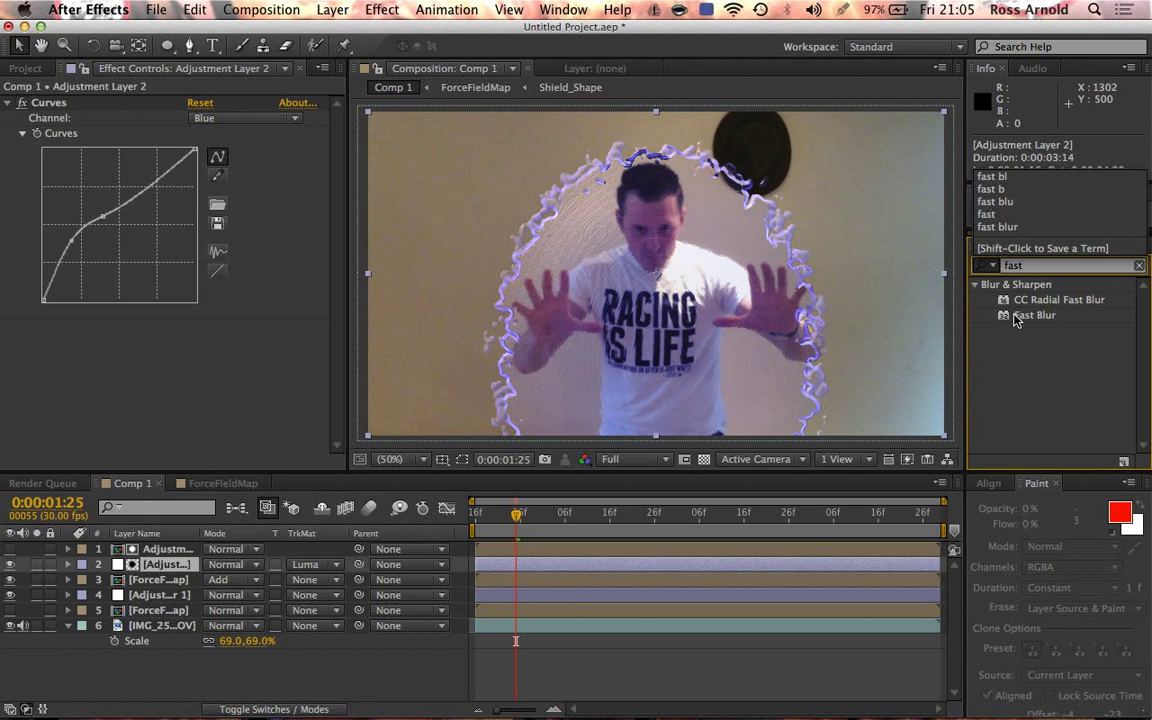
- Add Fast Blur to Adjustment Layer 2 with Blurriness set to 10
{"action": "left_click", "coordinate": [1008, 316]}
{"action": "left_click_drag", "start_coordinate": [1008, 316], "coordinate": [128, 383]}
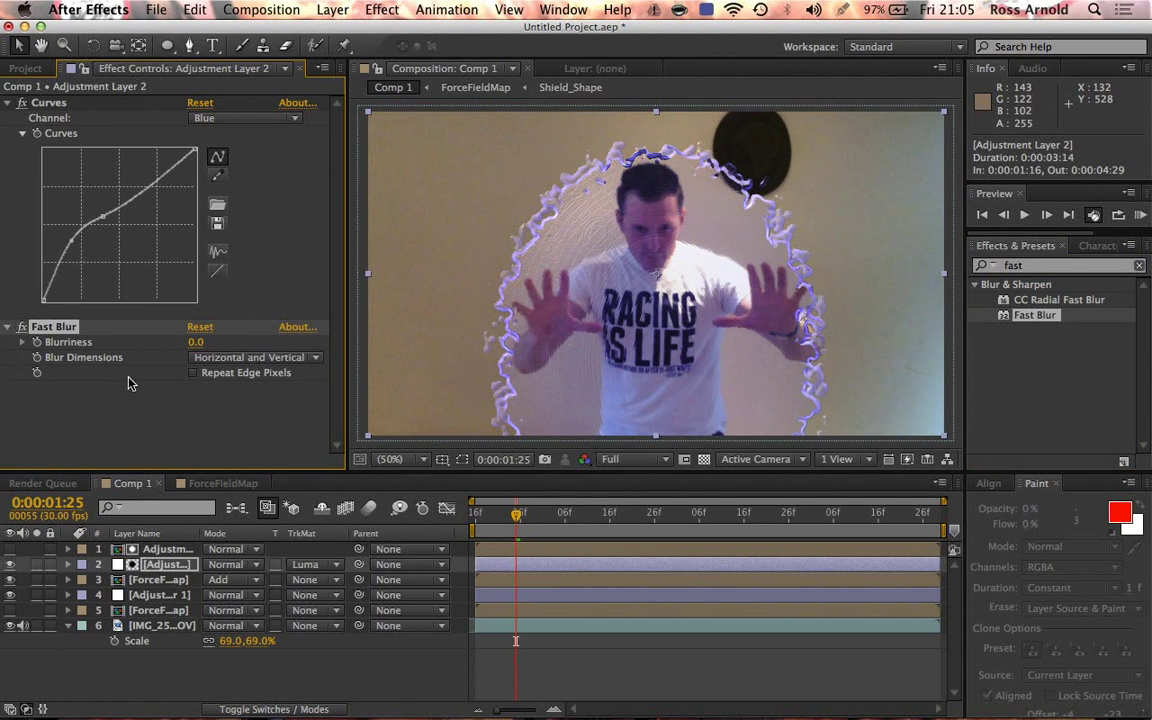
{"action": "left_click_drag", "start_coordinate": [190, 344], "coordinate": [213, 345]}
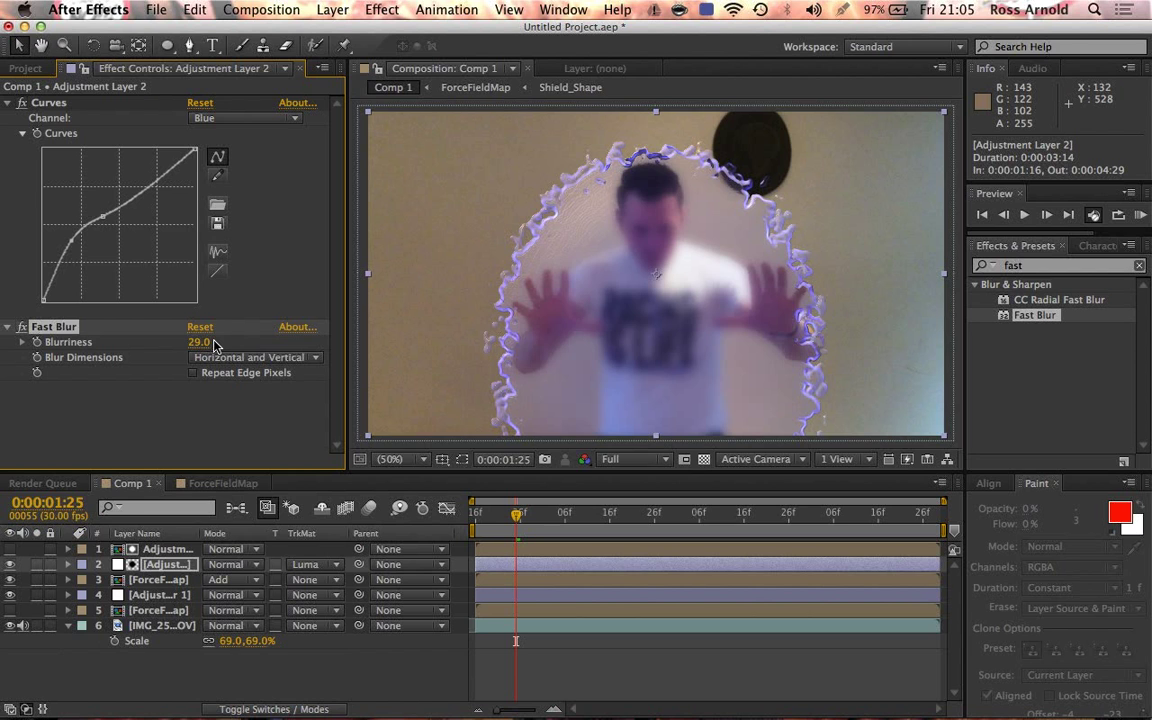
{"action": "left_click", "coordinate": [200, 344]}
{"action": "type", "text": "10"}
{"action": "key", "text": "Return"}
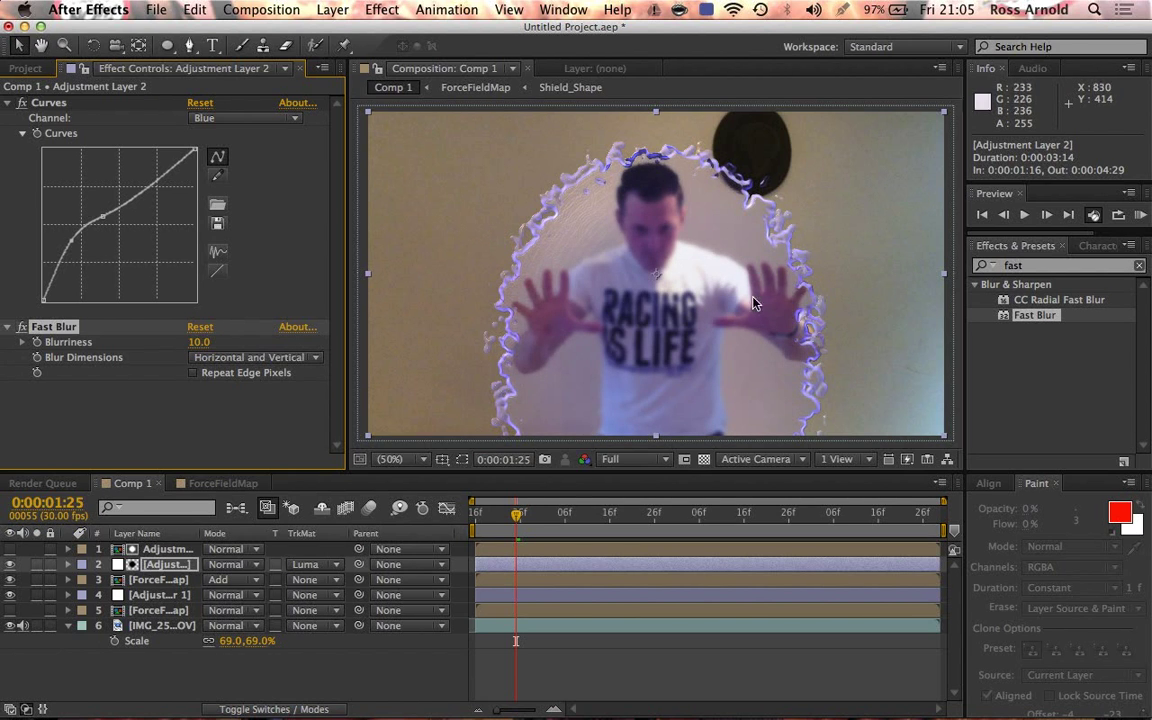
{"action": "key", "text": "super+5"}
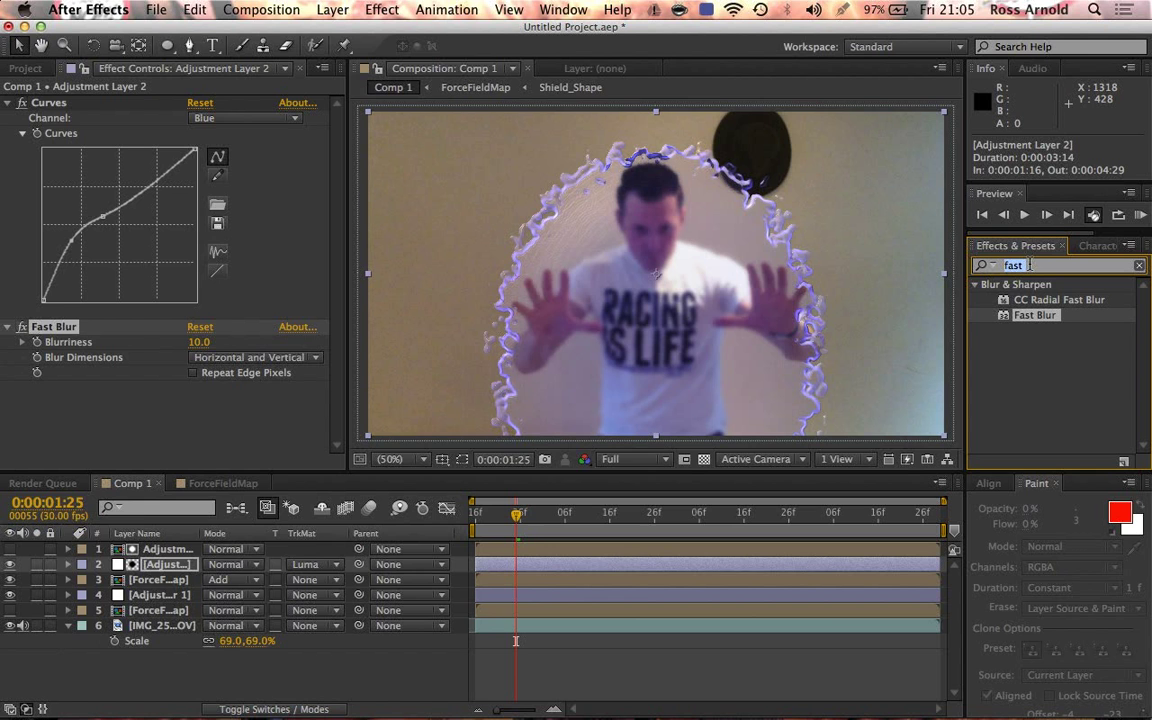
- Add Simple RGB Separation to Adjustment Layer 2 with Linear on and Radius 10
{"action": "type", "text": "sepa"}
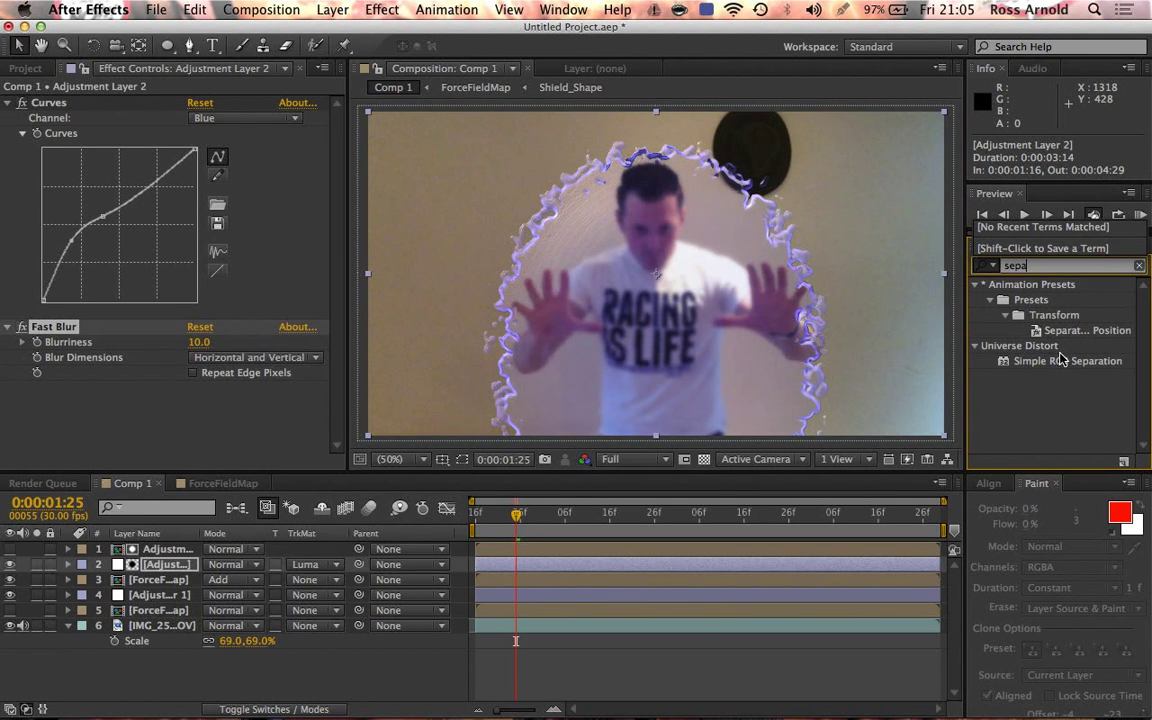
{"action": "left_click_drag", "start_coordinate": [1062, 360], "coordinate": [168, 360]}
{"action": "left_click_drag", "start_coordinate": [169, 421], "coordinate": [166, 566]}
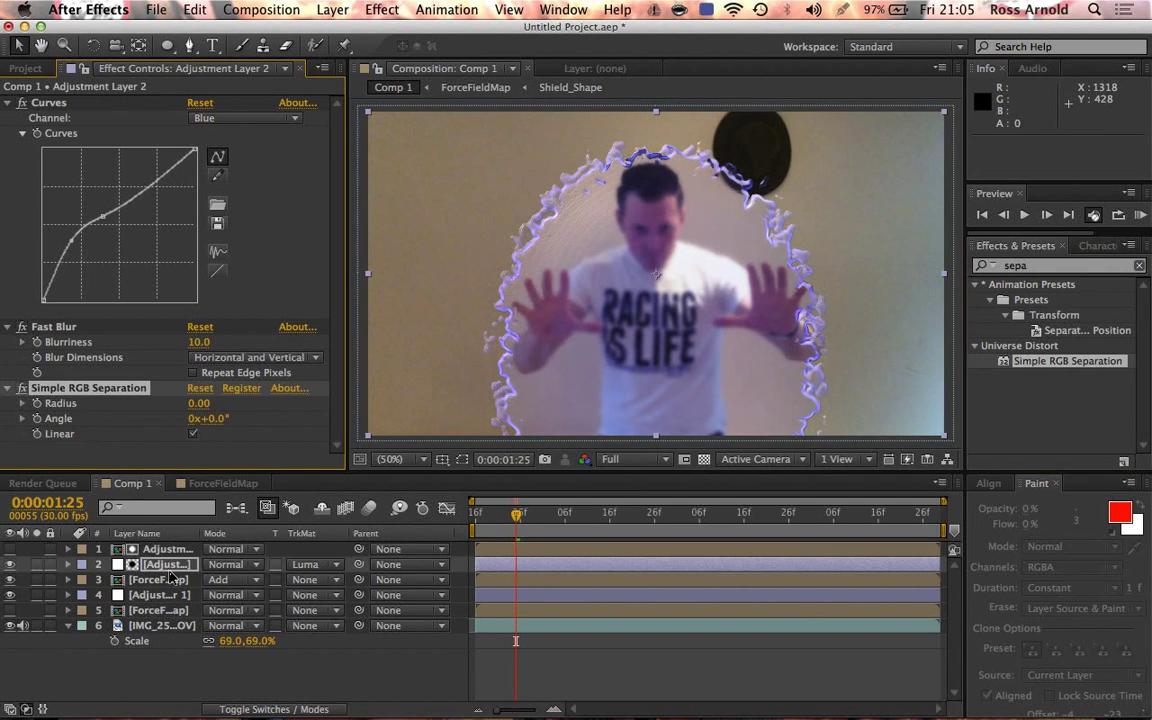
{"action": "left_click", "coordinate": [192, 433]}
{"action": "left_click_drag", "start_coordinate": [195, 403], "coordinate": [205, 403]}
{"action": "left_click", "coordinate": [195, 405]}
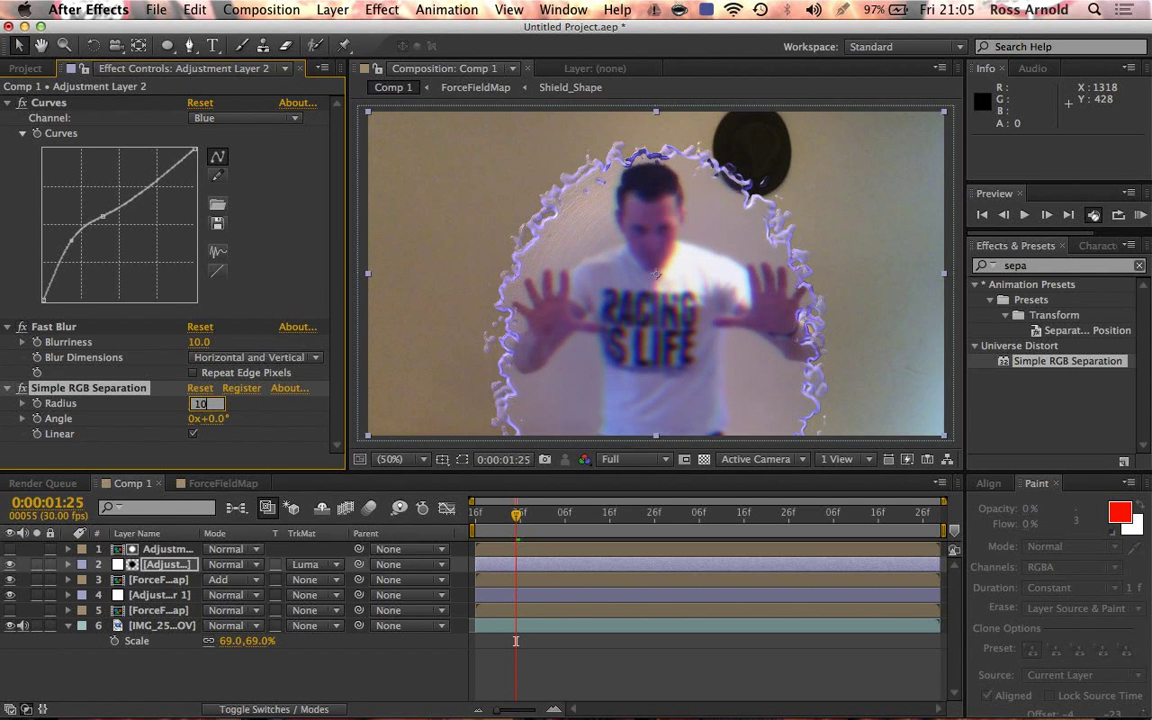
{"action": "key", "text": "Return"}
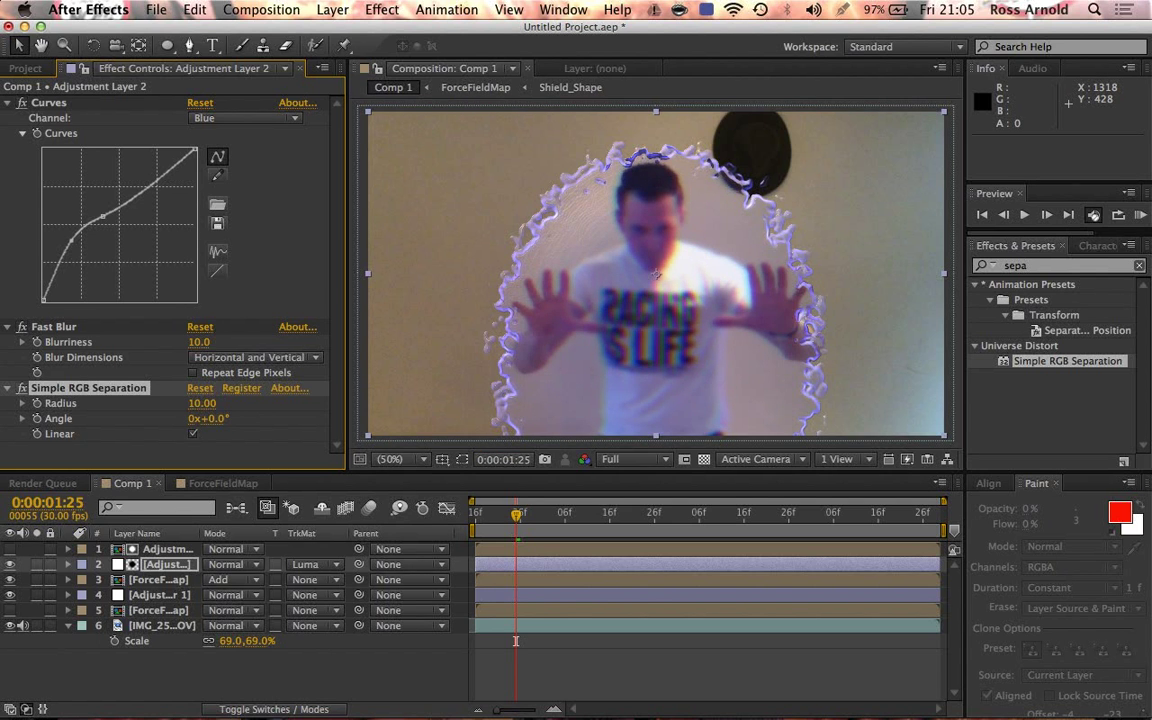
- Deselect the layer and RAM-preview the colour fringing inside the shield
{"action": "left_click", "coordinate": [679, 686]}
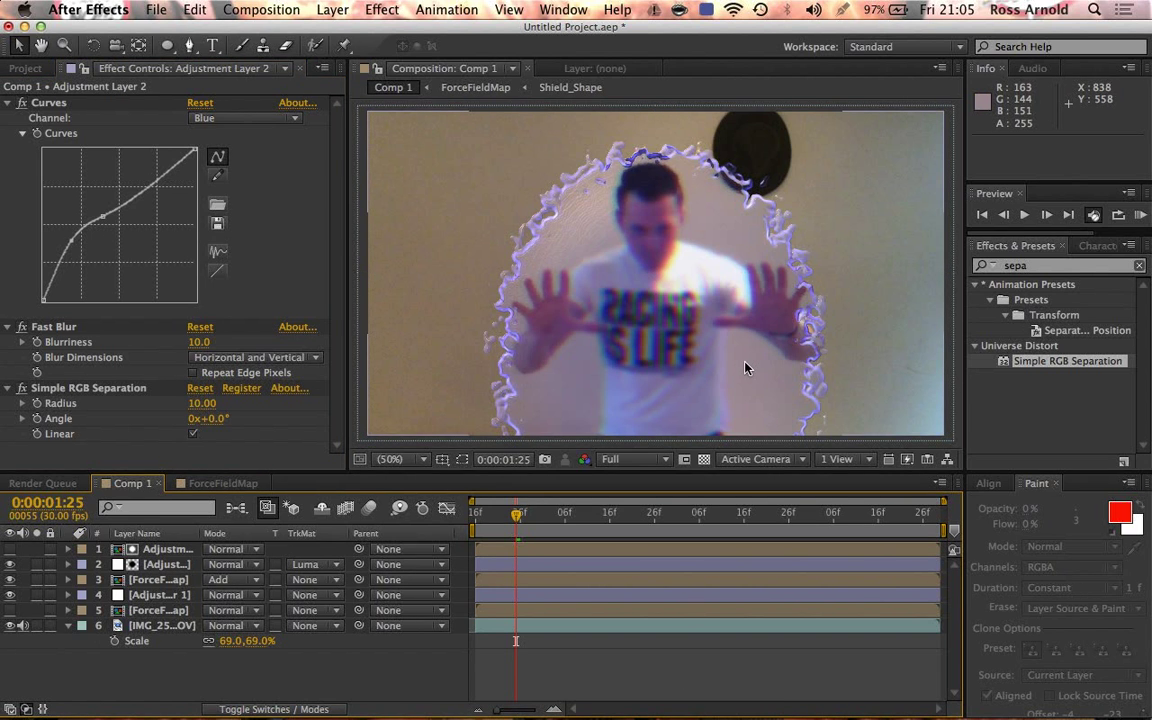
{"action": "left_click", "coordinate": [1140, 215]}
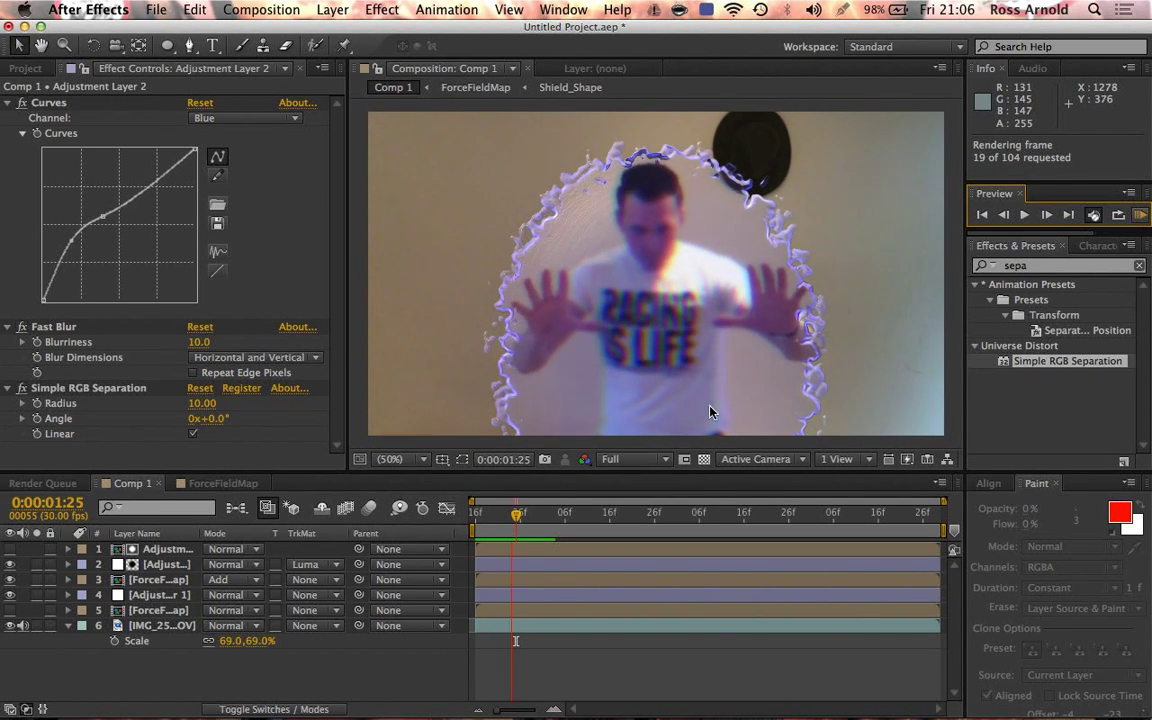
{"action": "left_click", "coordinate": [620, 437]}
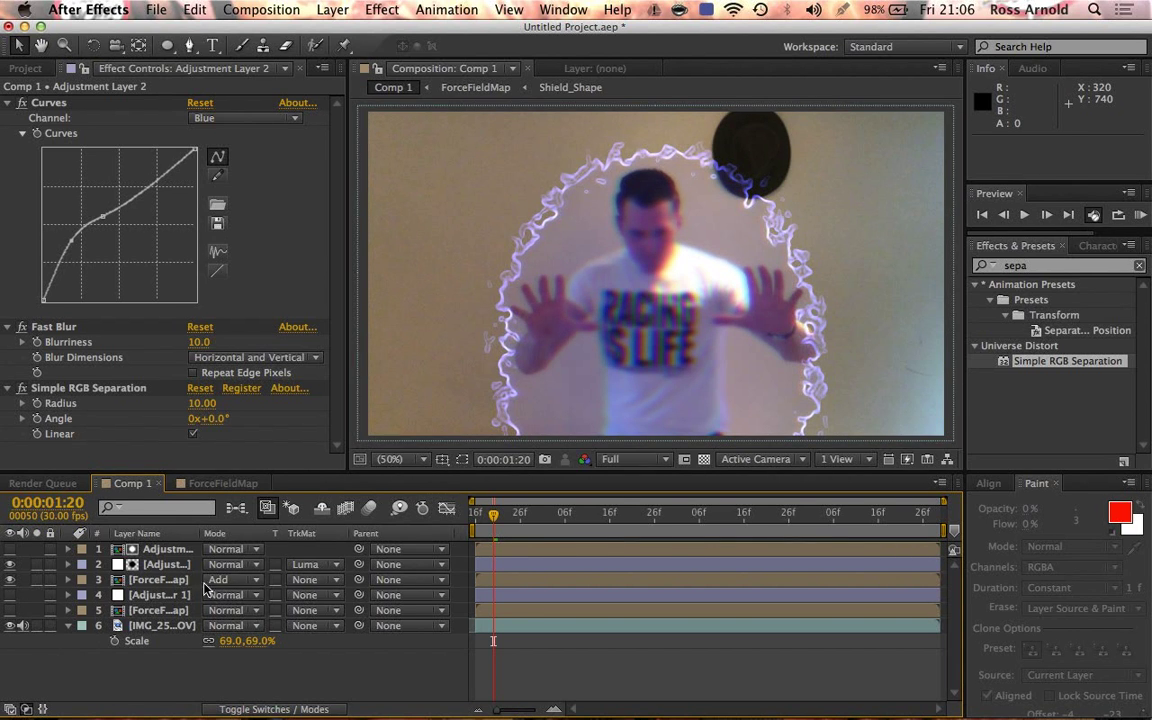
- Hide the Dark Grid background inside the ForceFieldMap composition
{"action": "left_click", "coordinate": [152, 597]}
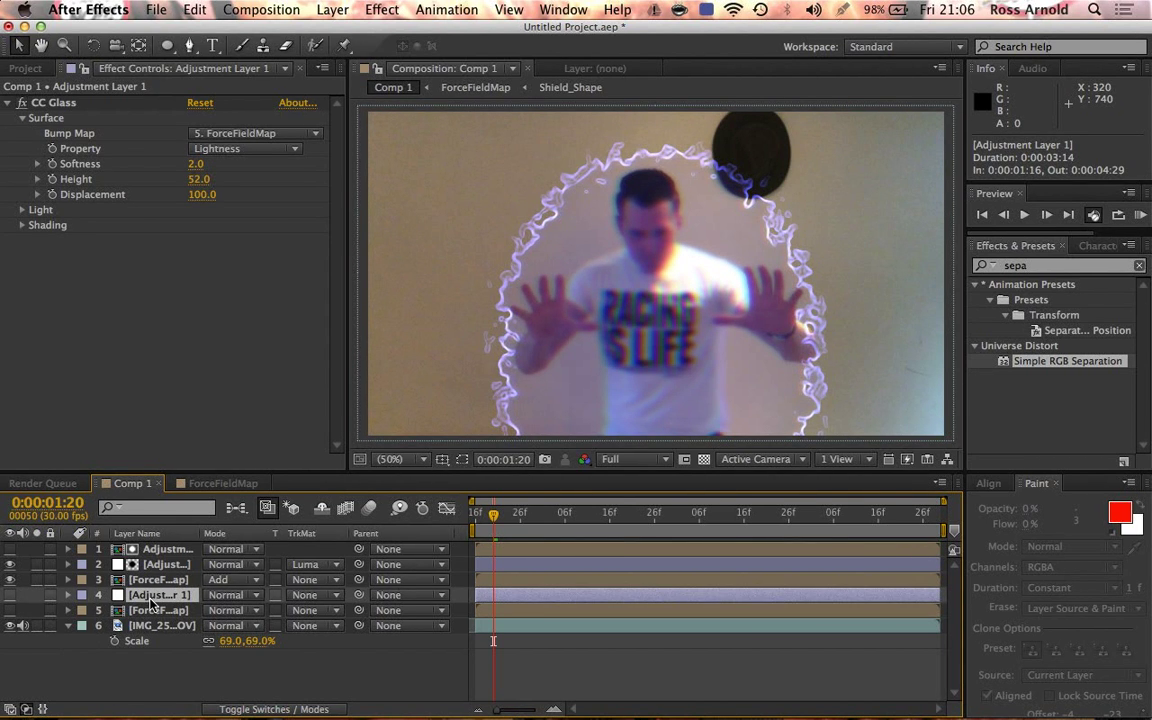
{"action": "left_click", "coordinate": [219, 482]}
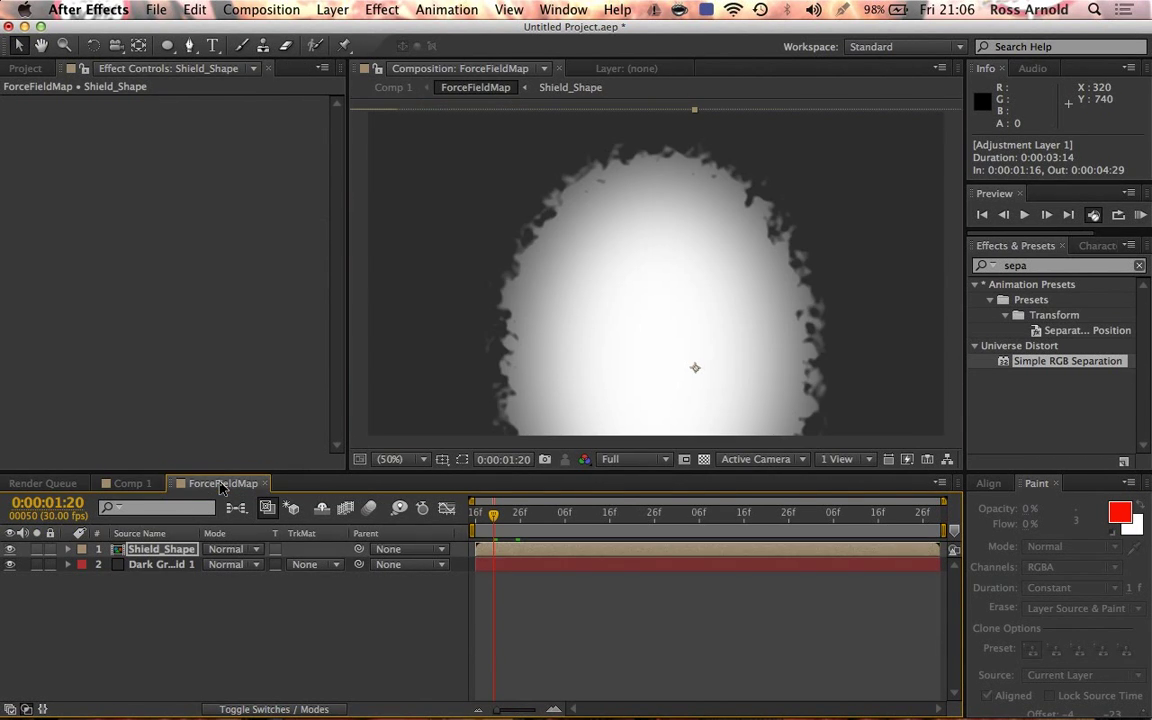
{"action": "left_click", "coordinate": [10, 564]}
{"action": "left_click", "coordinate": [128, 483]}
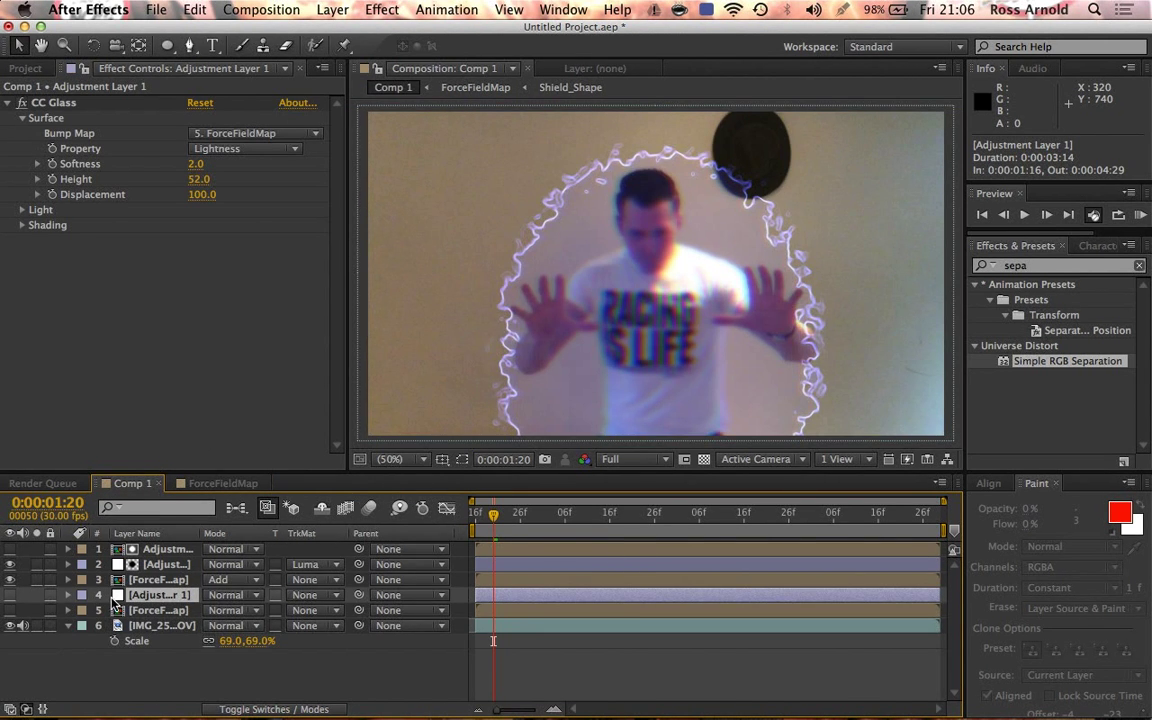
- Show the spare ForceFieldMap layer above Adjustment Layer 1, then check the Shield_Shape comp
{"action": "left_click", "coordinate": [10, 610]}
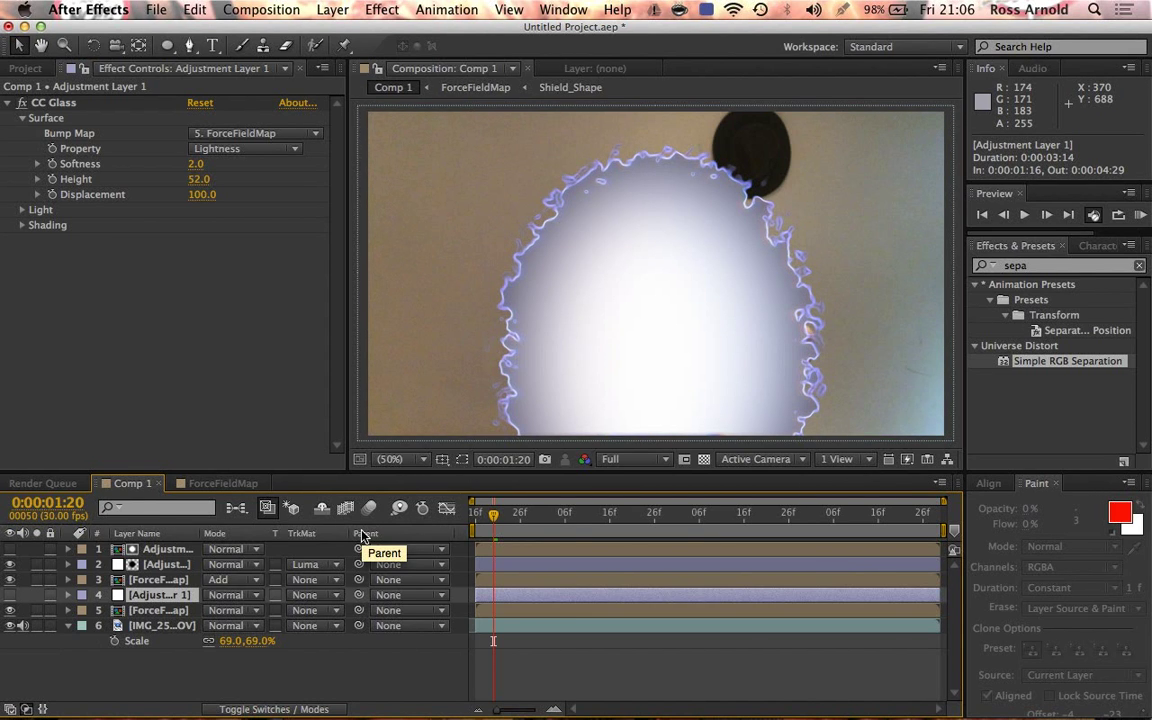
{"action": "left_click_drag", "start_coordinate": [160, 610], "coordinate": [170, 595]}
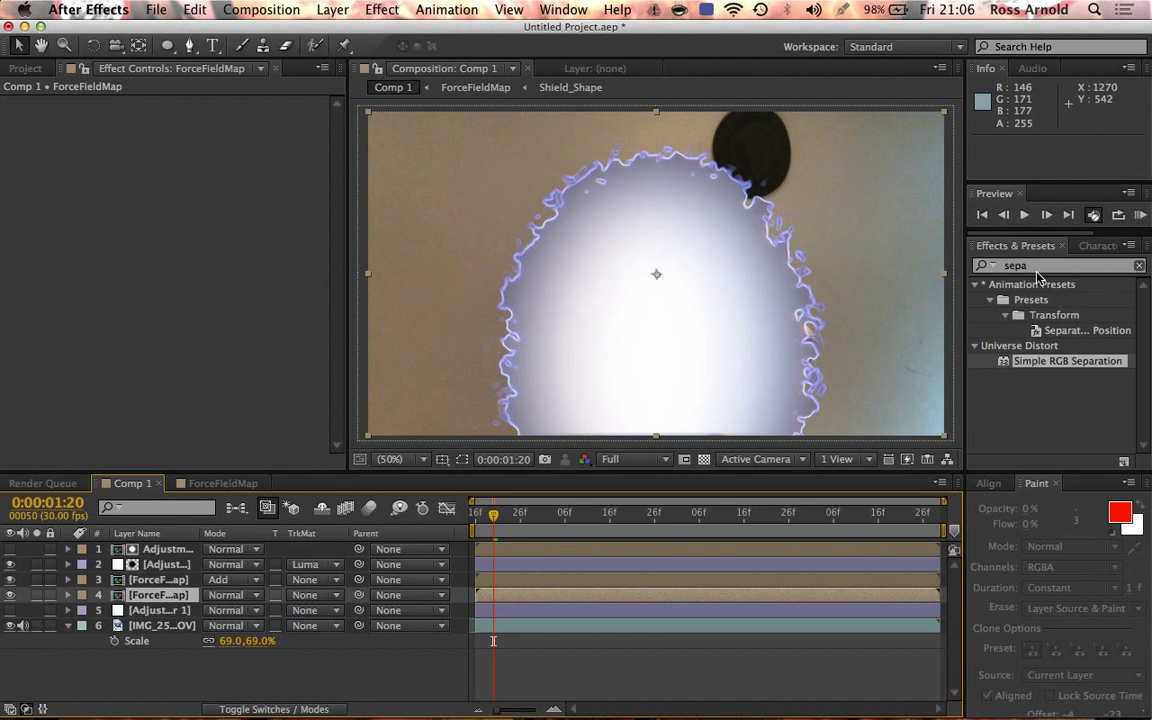
{"action": "left_click", "coordinate": [192, 483]}
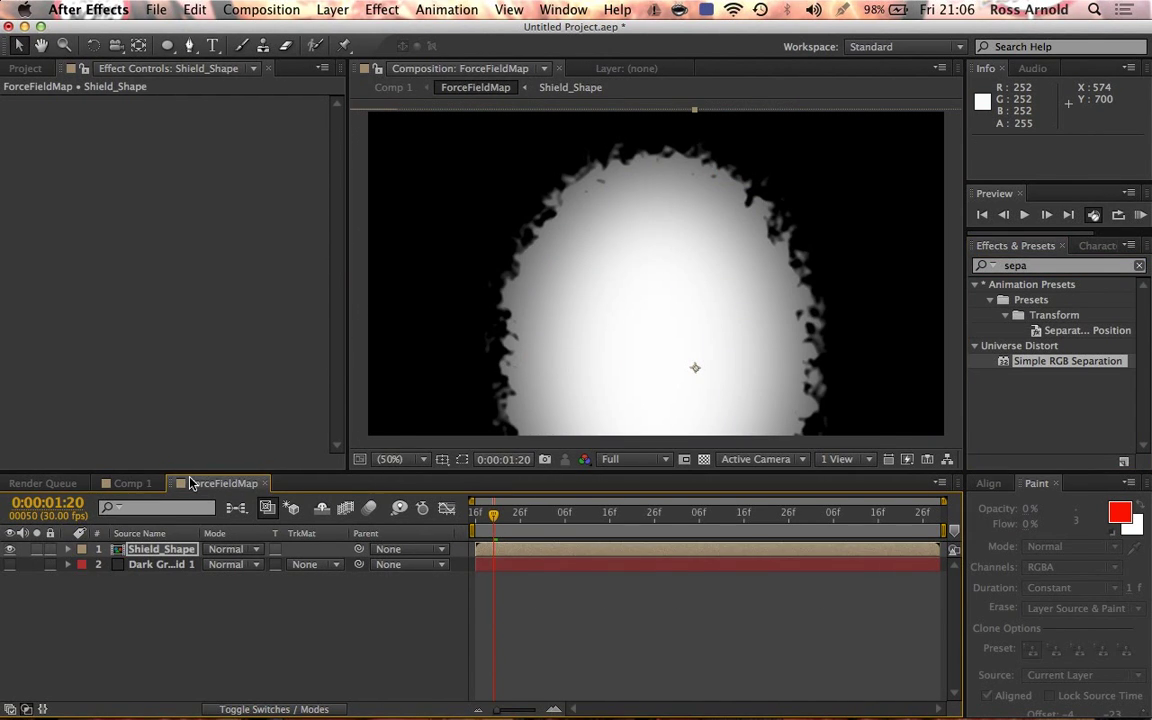
{"action": "double_click", "coordinate": [150, 551]}
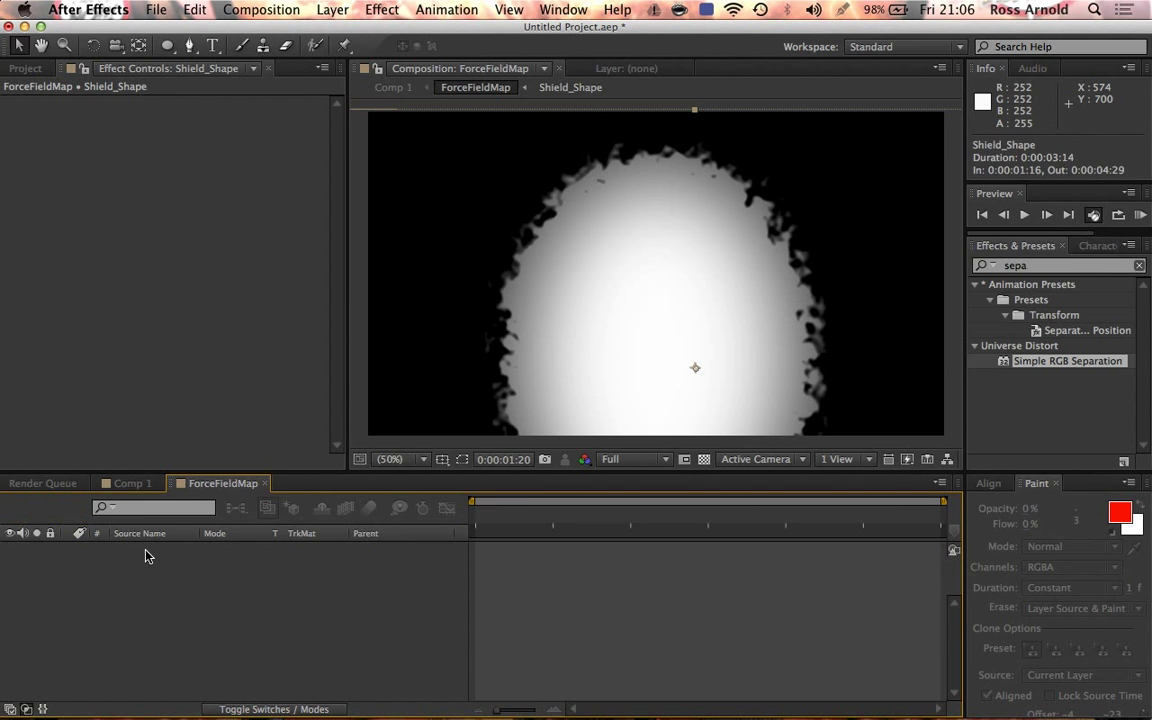
{"action": "left_click", "coordinate": [11, 565]}
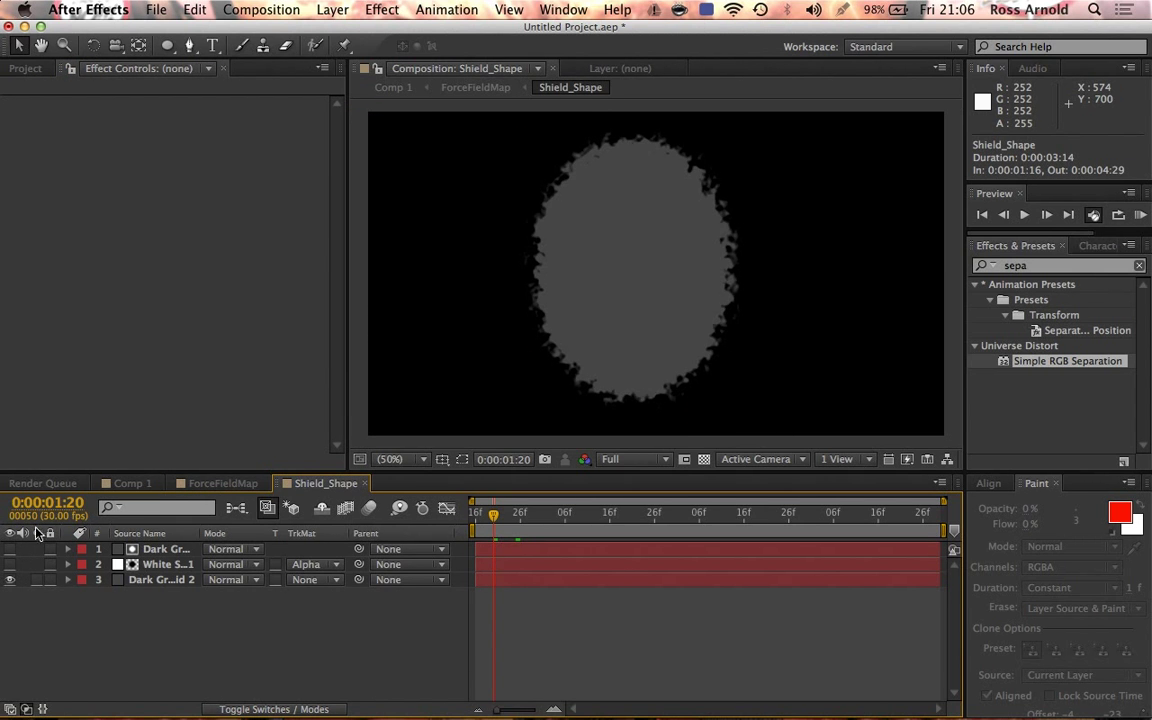
{"action": "left_click", "coordinate": [120, 483]}
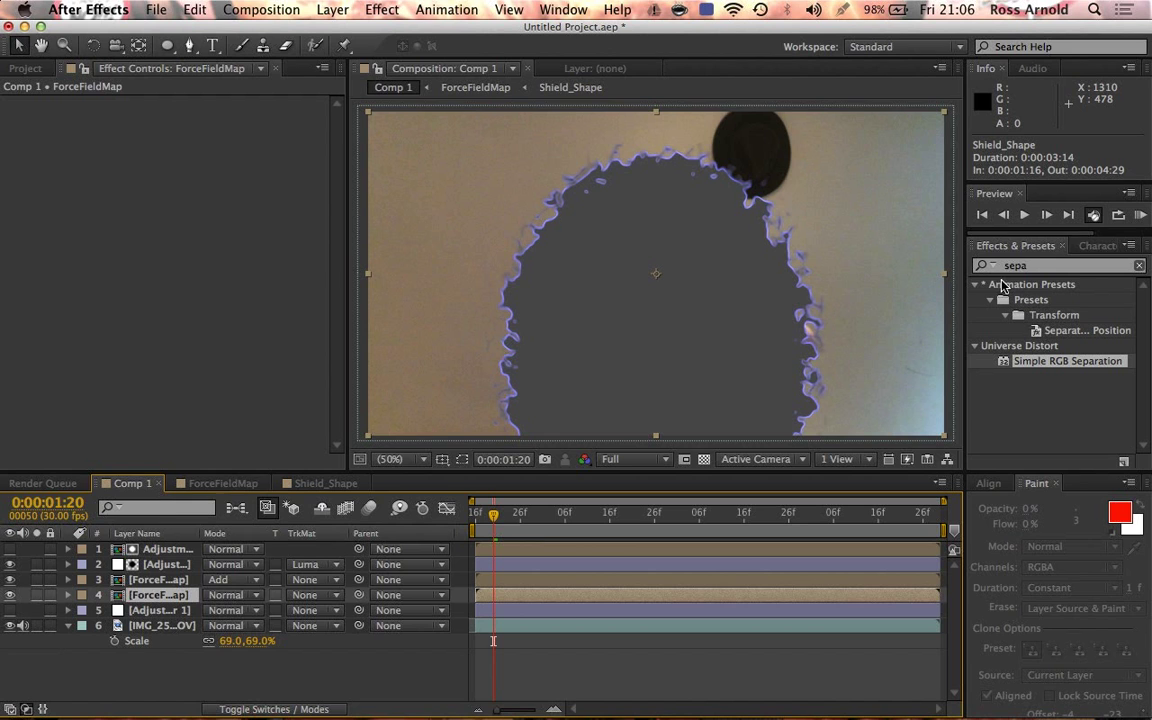
- Tint the ForceFieldMap layer blue 1F97FF with VC Color Vibrance and blend it in Screen mode
{"action": "left_click", "coordinate": [1020, 268]}
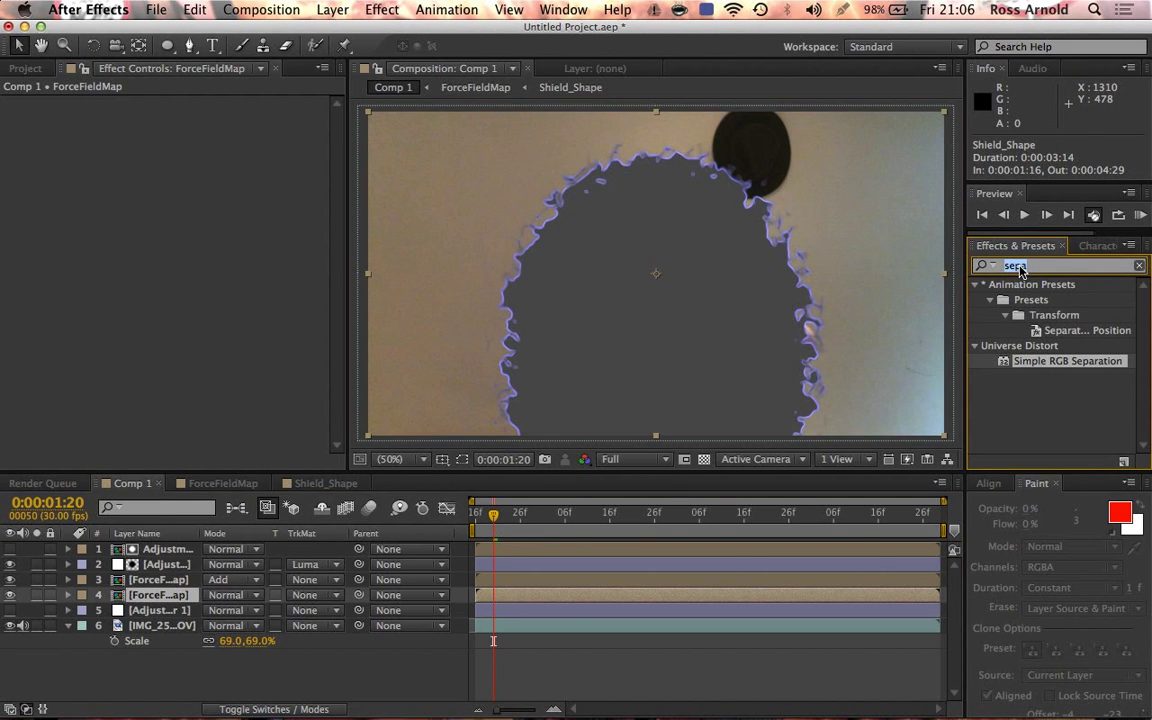
{"action": "type", "text": "vib"}
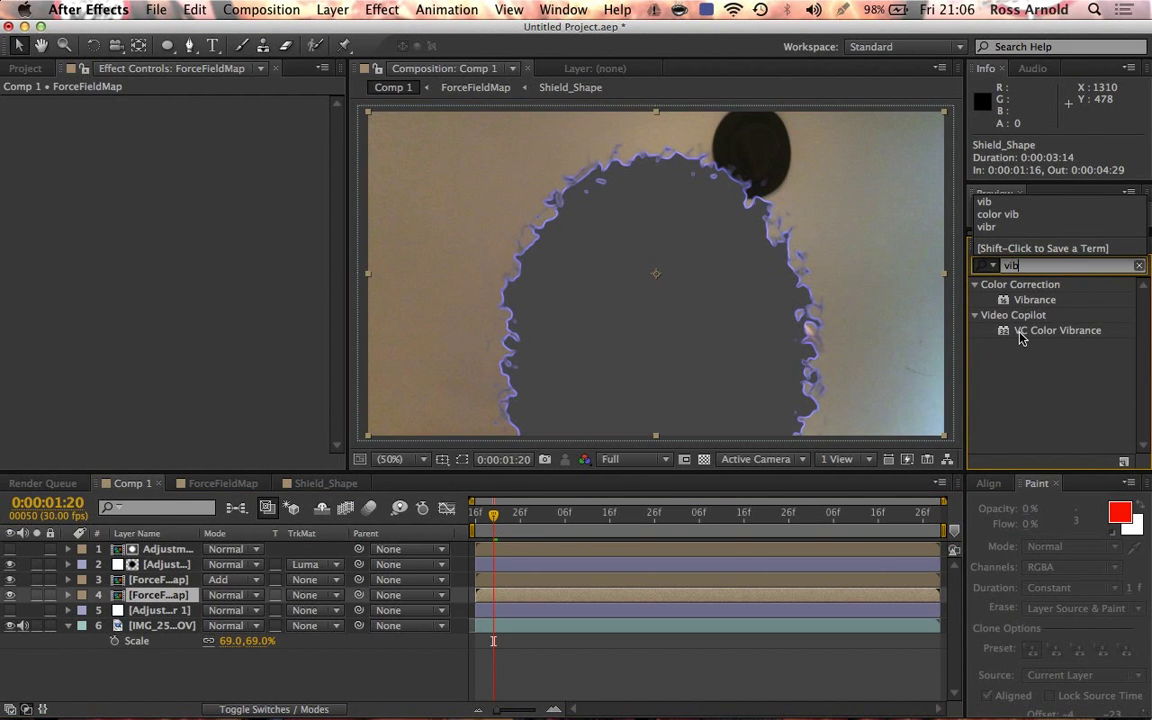
{"action": "double_click", "coordinate": [1020, 332]}
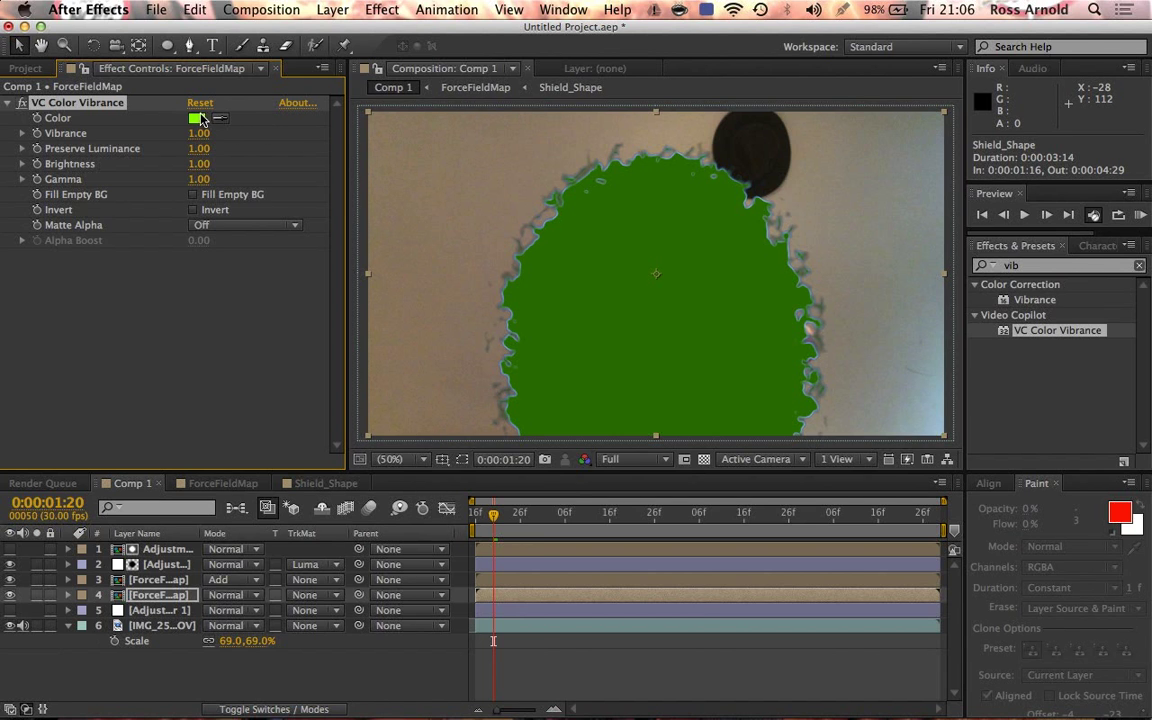
{"action": "left_click", "coordinate": [197, 118]}
{"action": "left_click", "coordinate": [690, 563]}
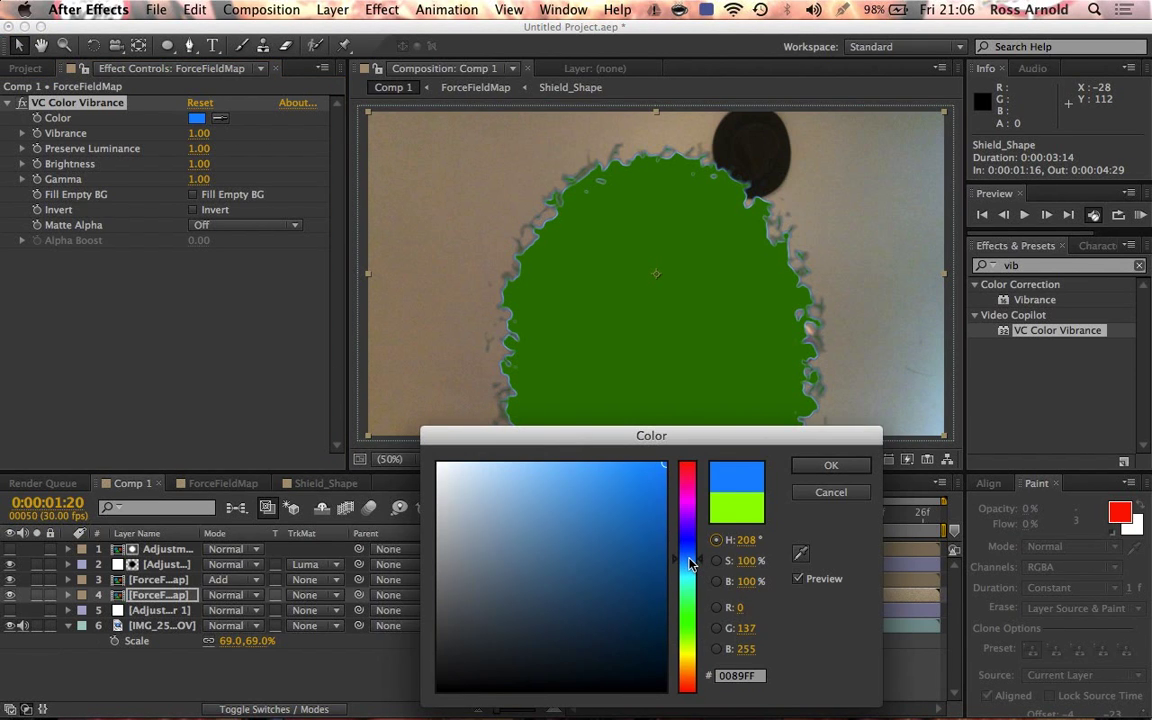
{"action": "mouse_move", "coordinate": [618, 508]}
{"action": "left_mouse_down"}
{"action": "mouse_move", "coordinate": [566, 463]}
{"action": "mouse_move", "coordinate": [638, 450]}
{"action": "left_mouse_up"}
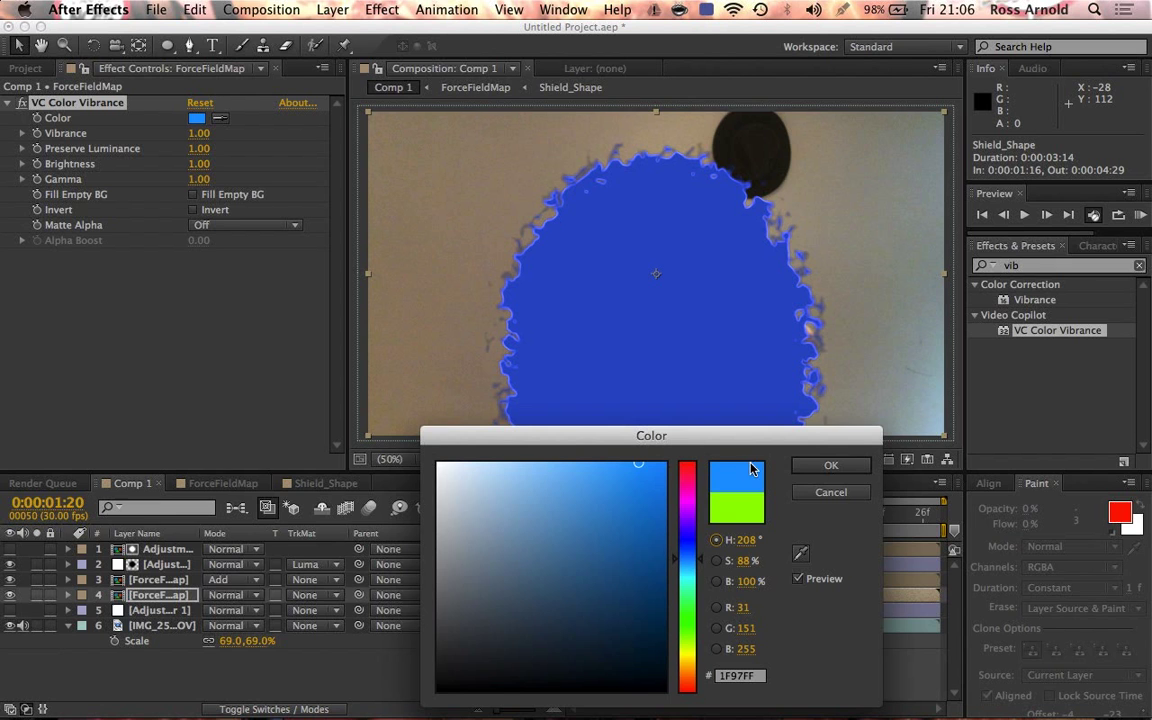
{"action": "left_click", "coordinate": [830, 465]}
{"action": "left_click", "coordinate": [228, 595]}
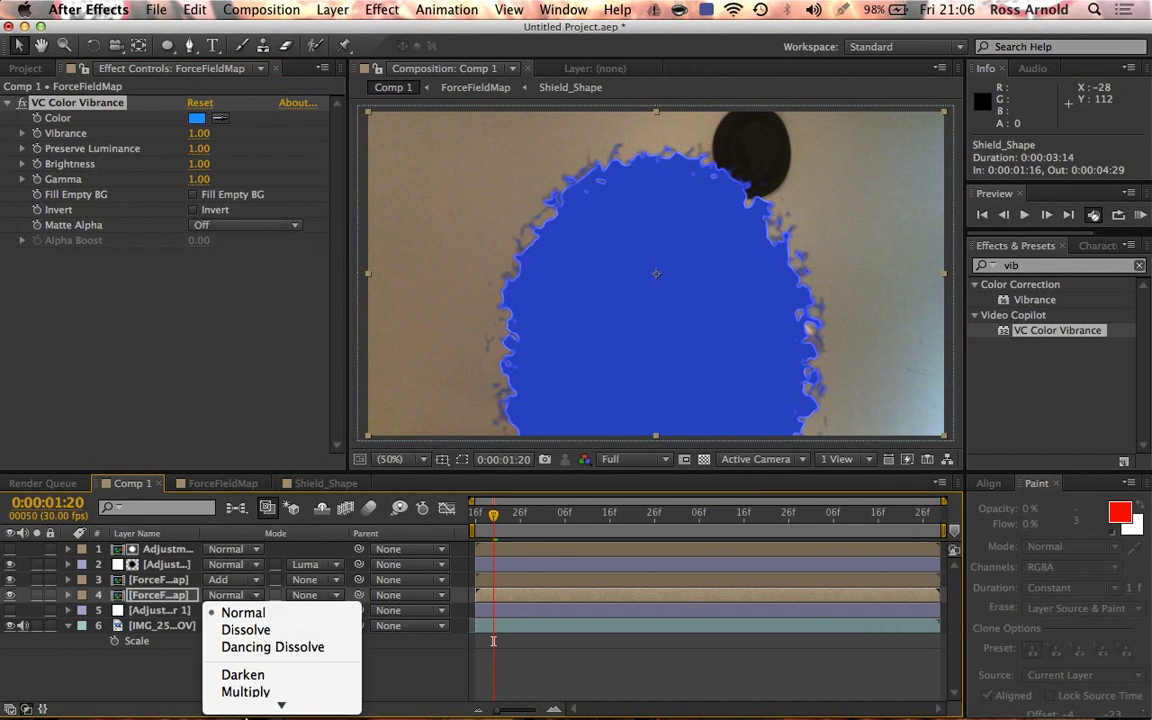
{"action": "left_click", "coordinate": [252, 658]}
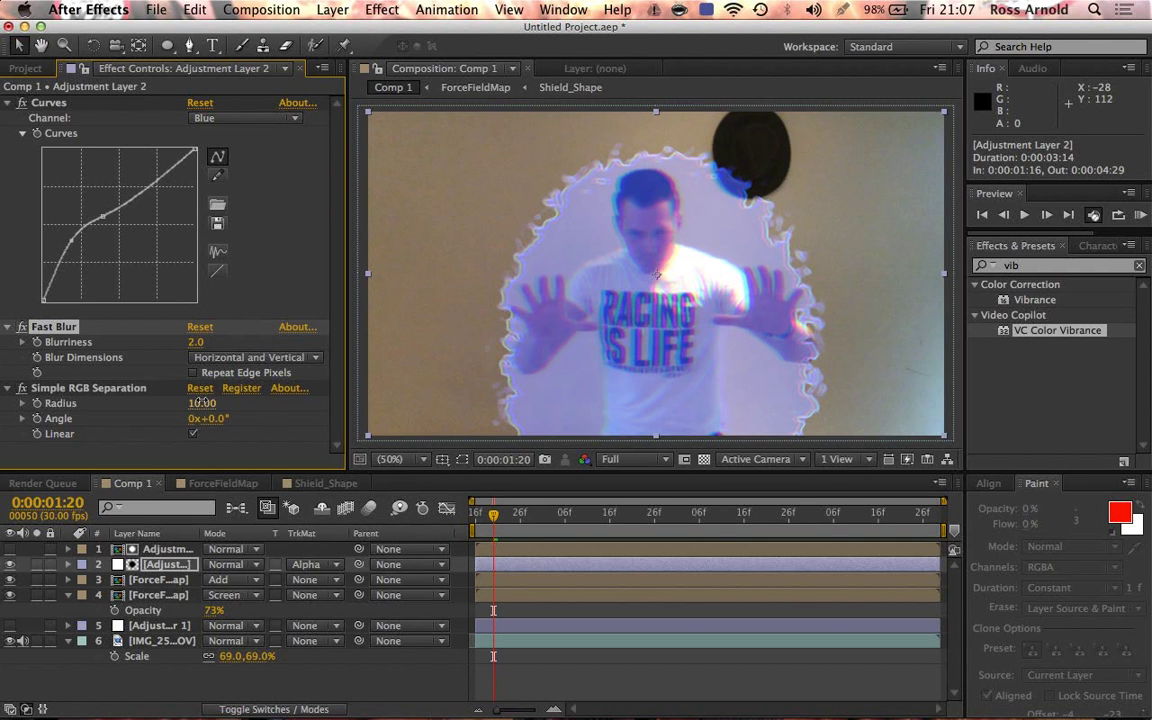
- Set the Simple RGB Separation Radius to 5 and turn Linear off
{"action": "left_click_drag", "start_coordinate": [199, 403], "coordinate": [222, 403]}
{"action": "left_click", "coordinate": [205, 403]}
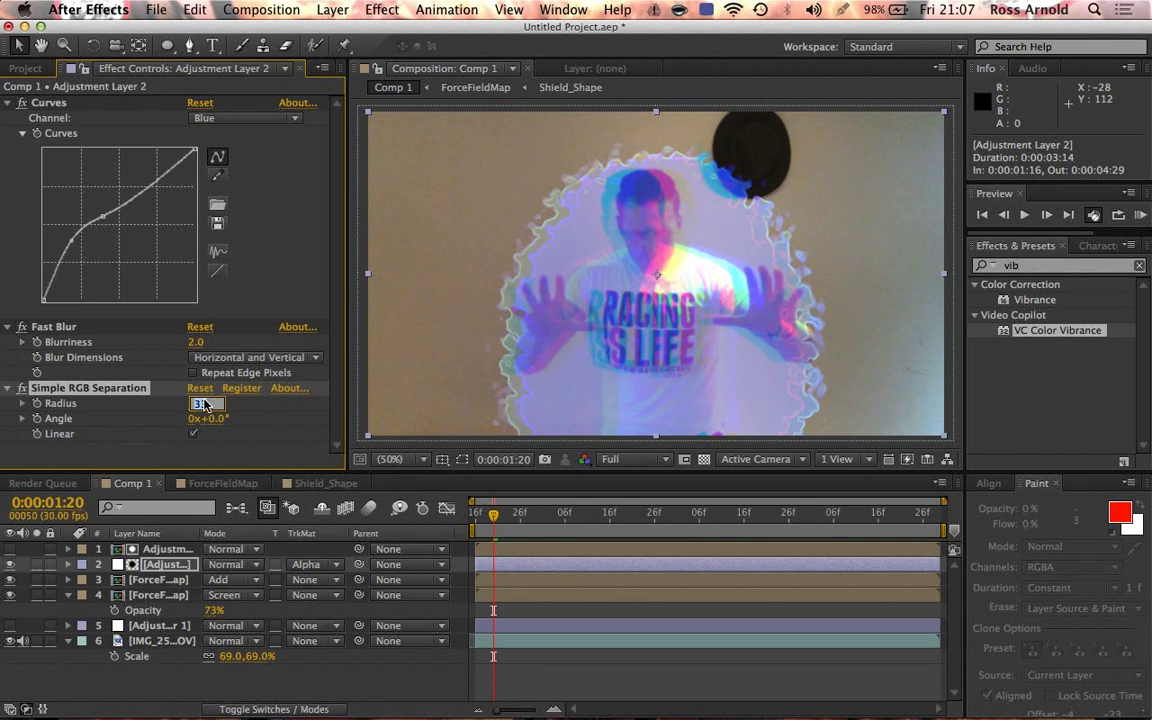
{"action": "key", "text": "Return"}
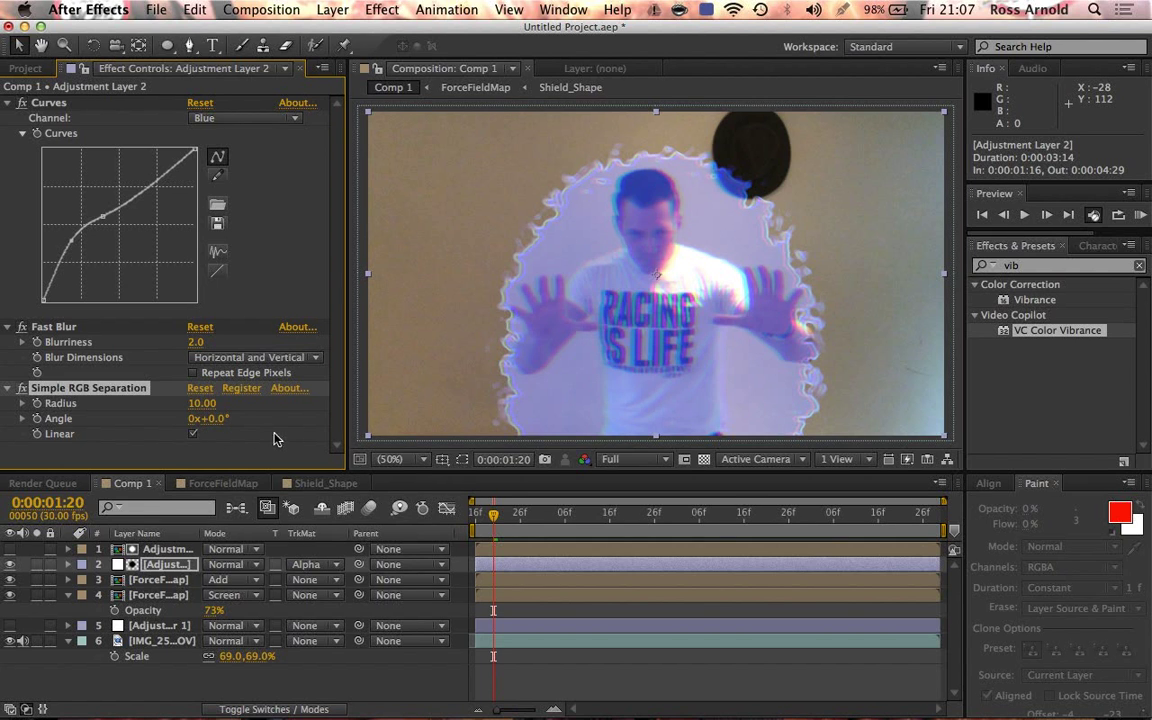
{"action": "left_click", "coordinate": [193, 434]}
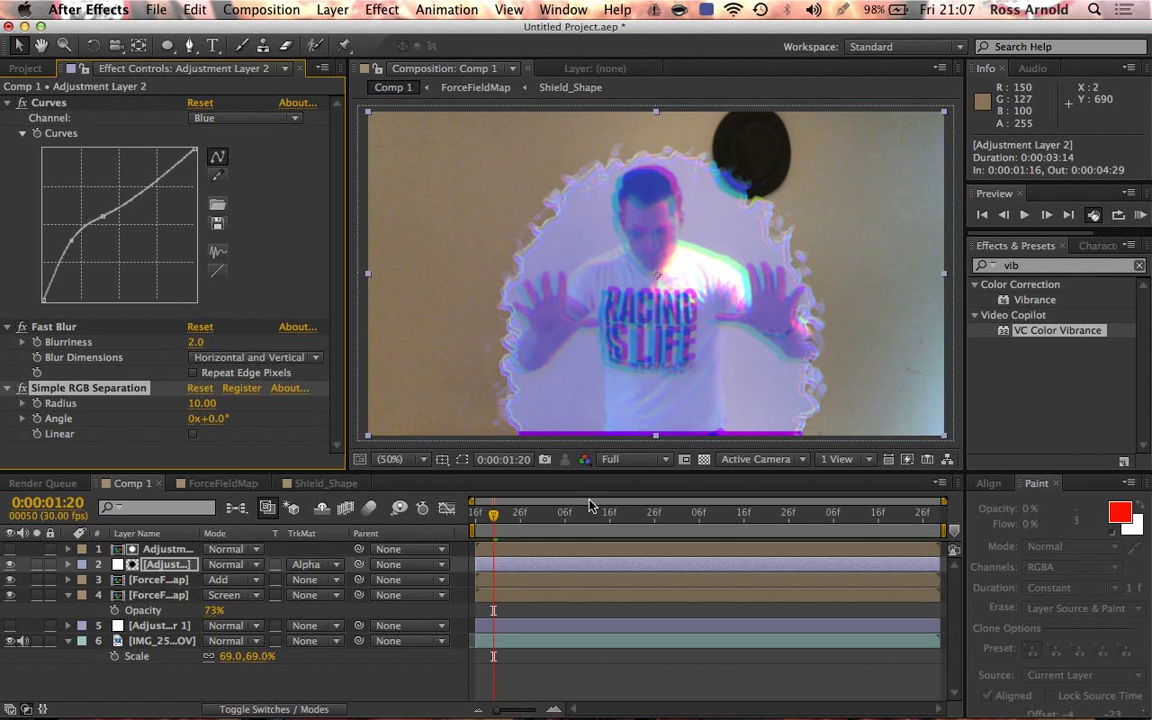
- Inspect the man's shirt in the viewer and start a RAM preview of the shield
{"action": "scroll", "coordinate": [722, 429], "scroll_direction": "down", "scroll_amount": 1}
{"action": "scroll", "coordinate": [722, 429], "scroll_direction": "up", "scroll_amount": 4}
{"action": "scroll", "coordinate": [725, 431], "scroll_direction": "down", "scroll_amount": 2}
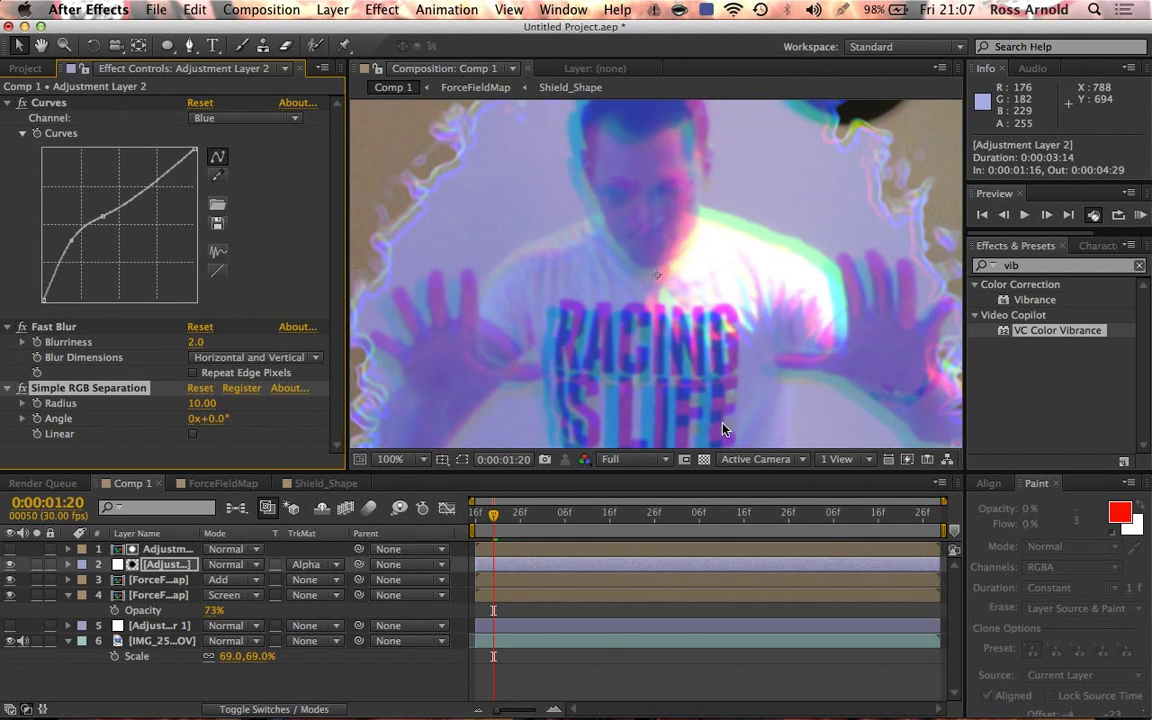
{"action": "key", "text": "h"}
{"action": "left_click_drag", "start_coordinate": [722, 265], "coordinate": [720, 319]}
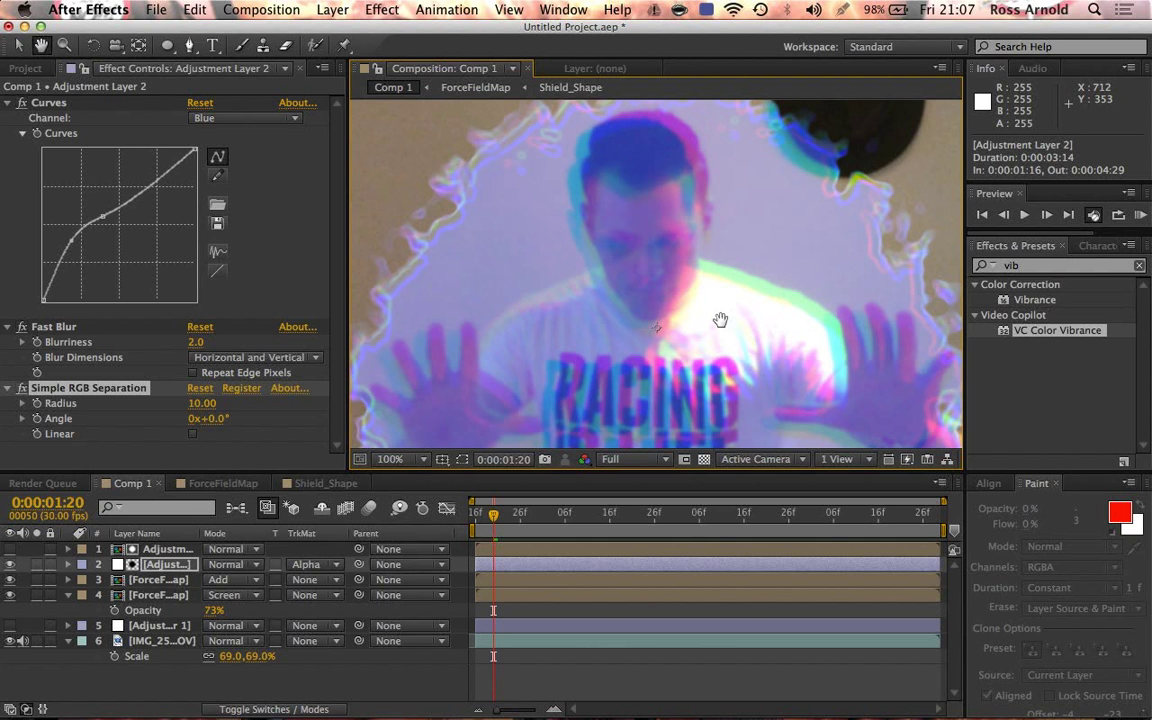
{"action": "scroll", "coordinate": [720, 319], "scroll_direction": "down", "scroll_amount": 1}
{"action": "left_click", "coordinate": [1140, 215]}
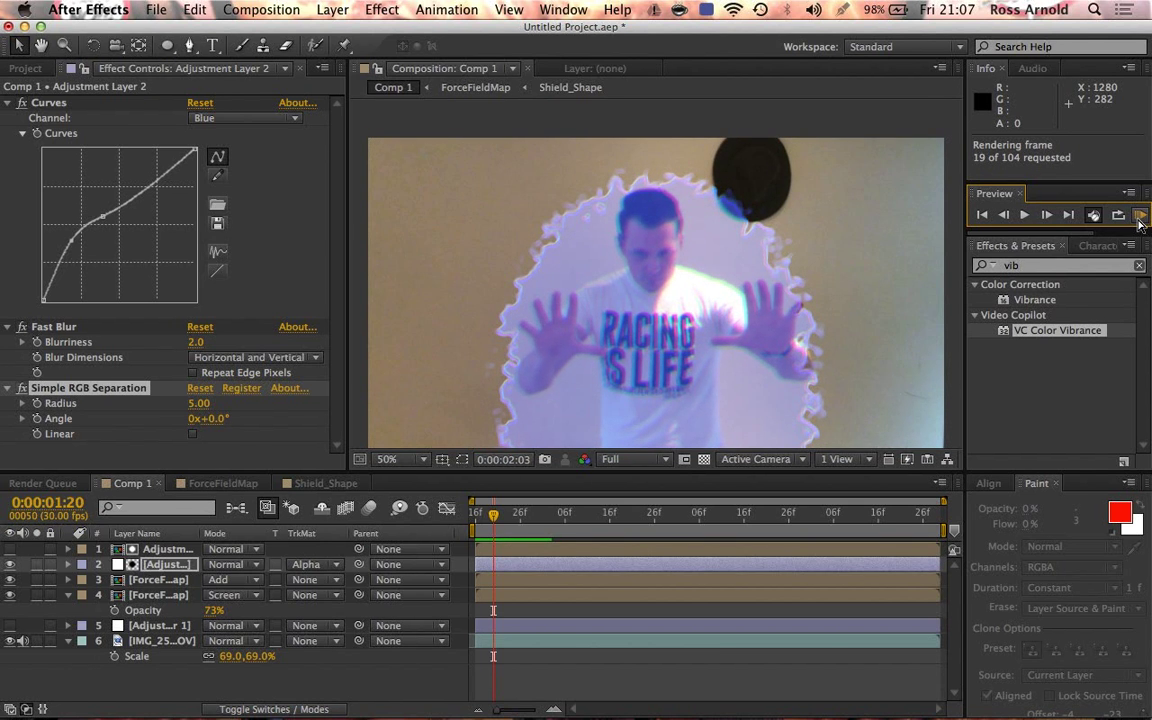
- Switch the ForceFieldMap layer to Overlay mode and preview the result
{"action": "left_click", "coordinate": [226, 595]}
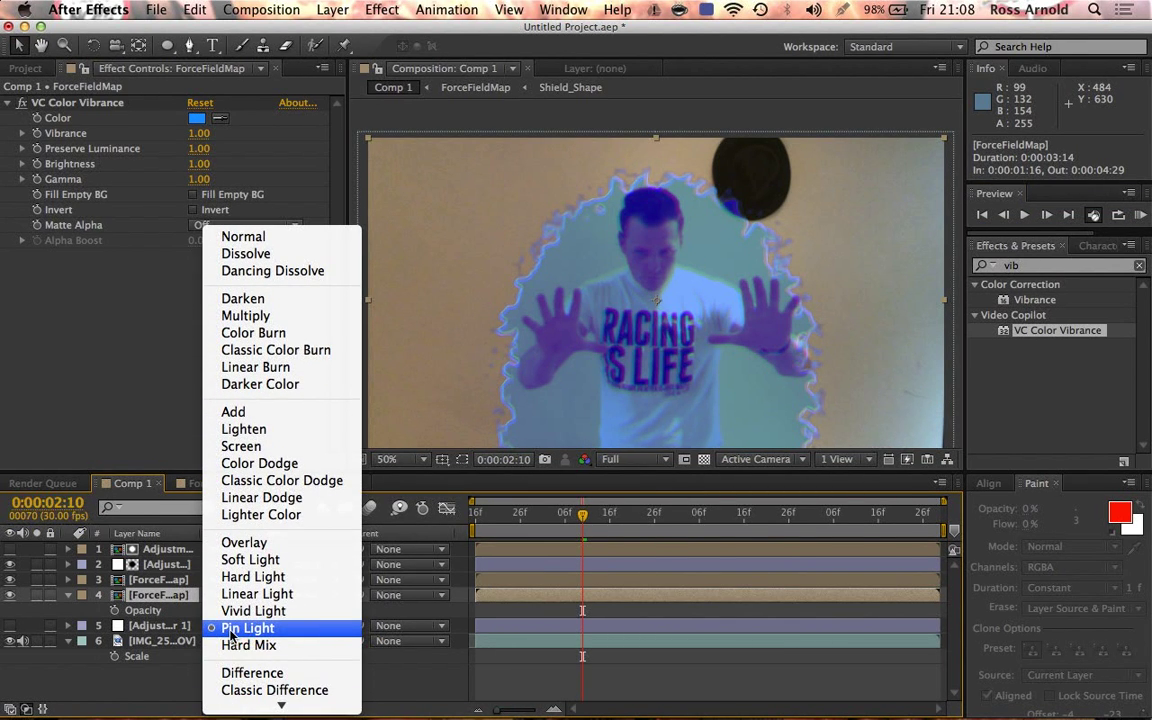
{"action": "left_click", "coordinate": [245, 542]}
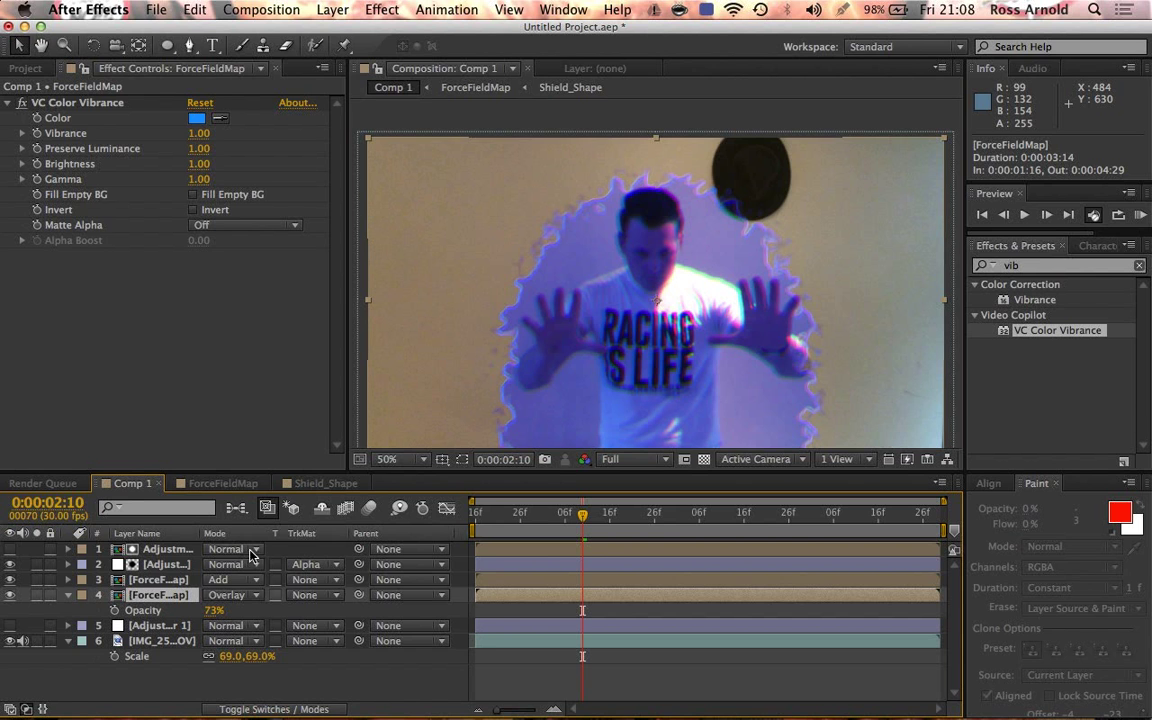
{"action": "left_click", "coordinate": [1141, 214]}
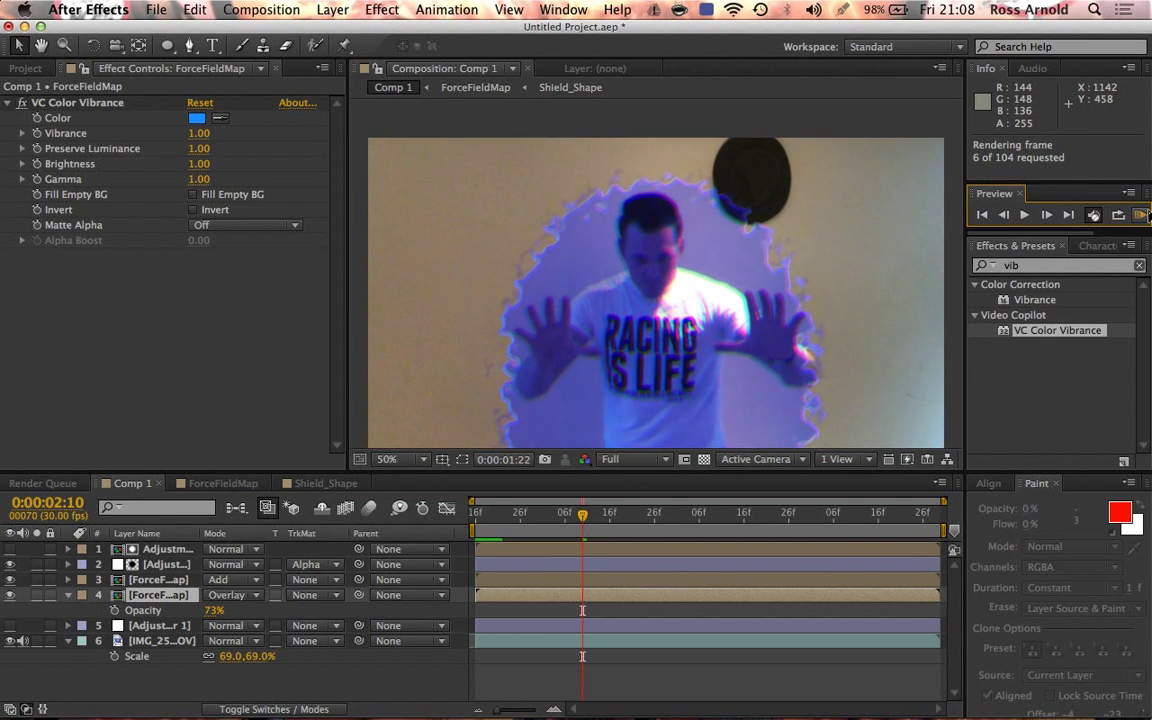
{"action": "left_click", "coordinate": [273, 404]}
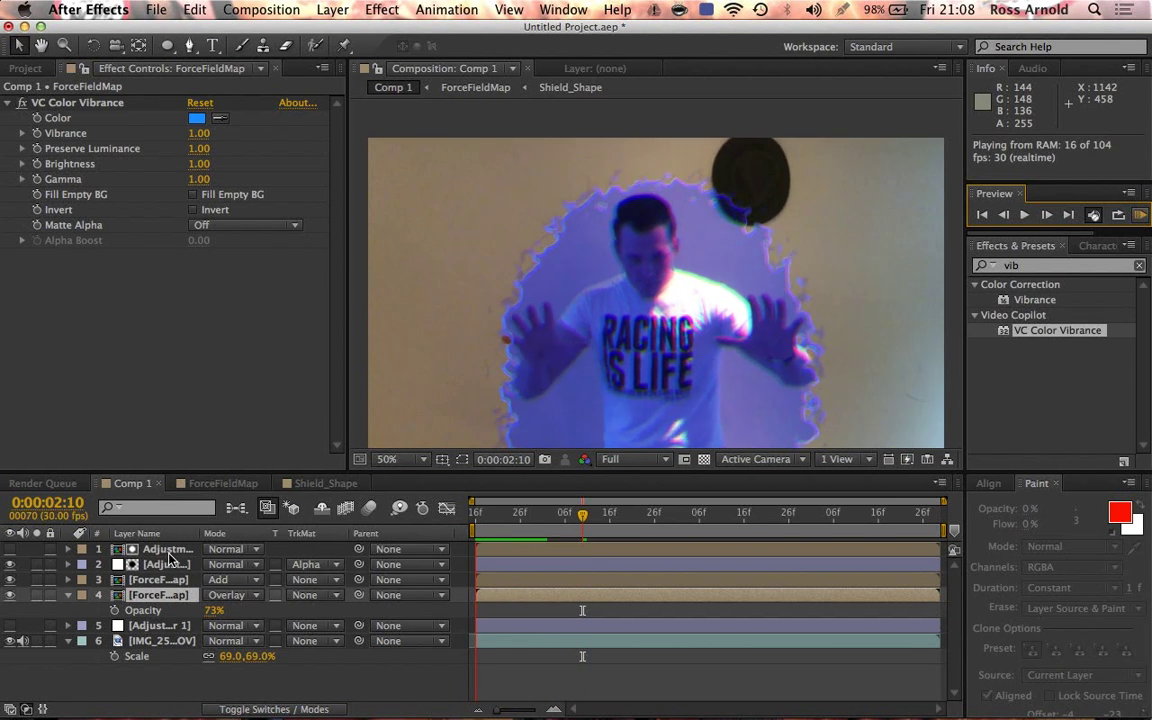
{"action": "left_click", "coordinate": [150, 627]}
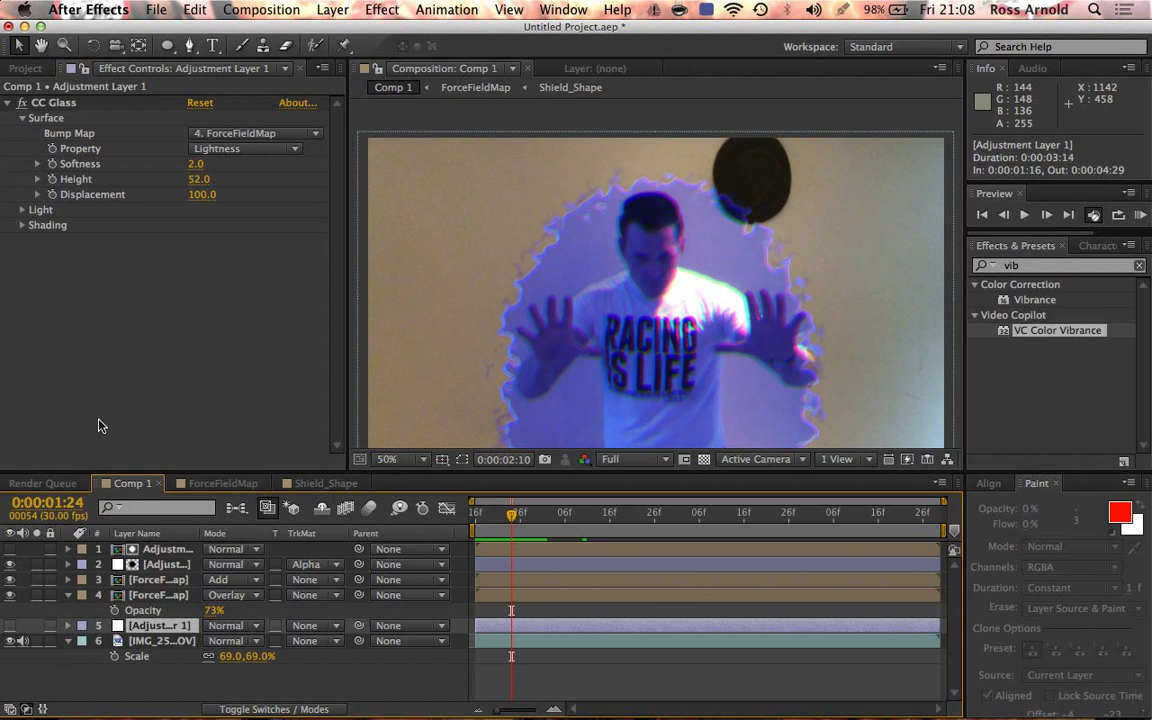
- Settle Adjustment Layer 2's Simple RGB Separation Radius at 8
{"action": "left_click", "coordinate": [160, 564]}
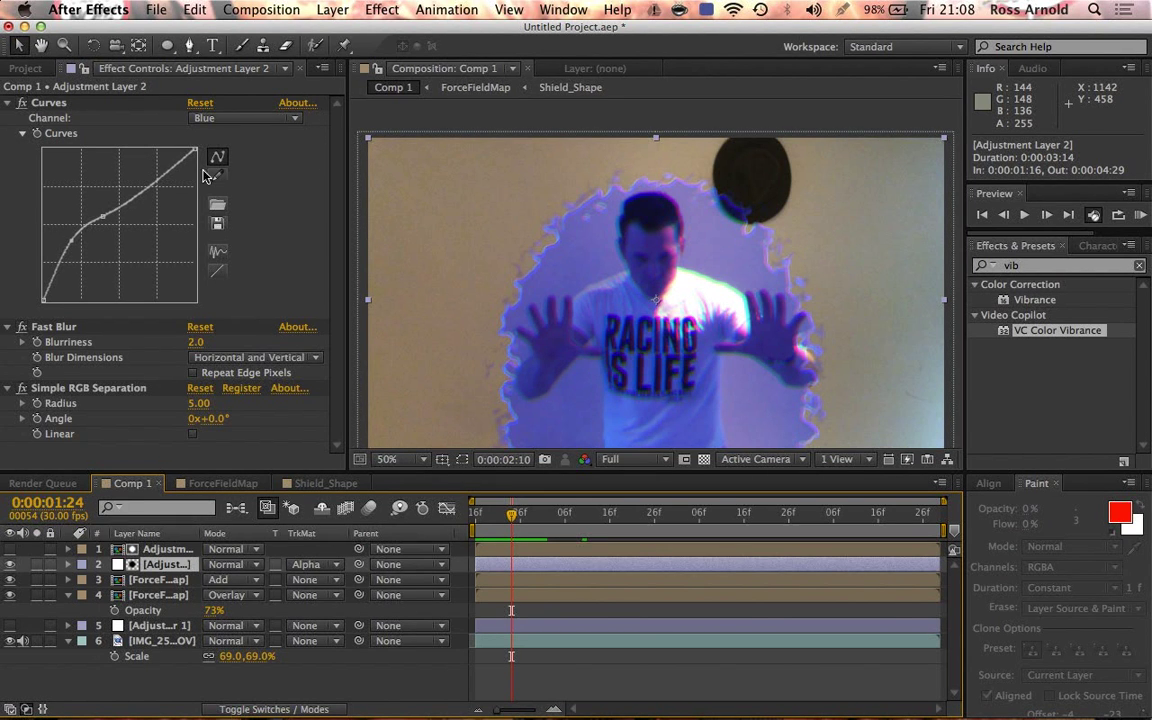
{"action": "left_click_drag", "start_coordinate": [199, 403], "coordinate": [235, 403]}
{"action": "left_click", "coordinate": [202, 404]}
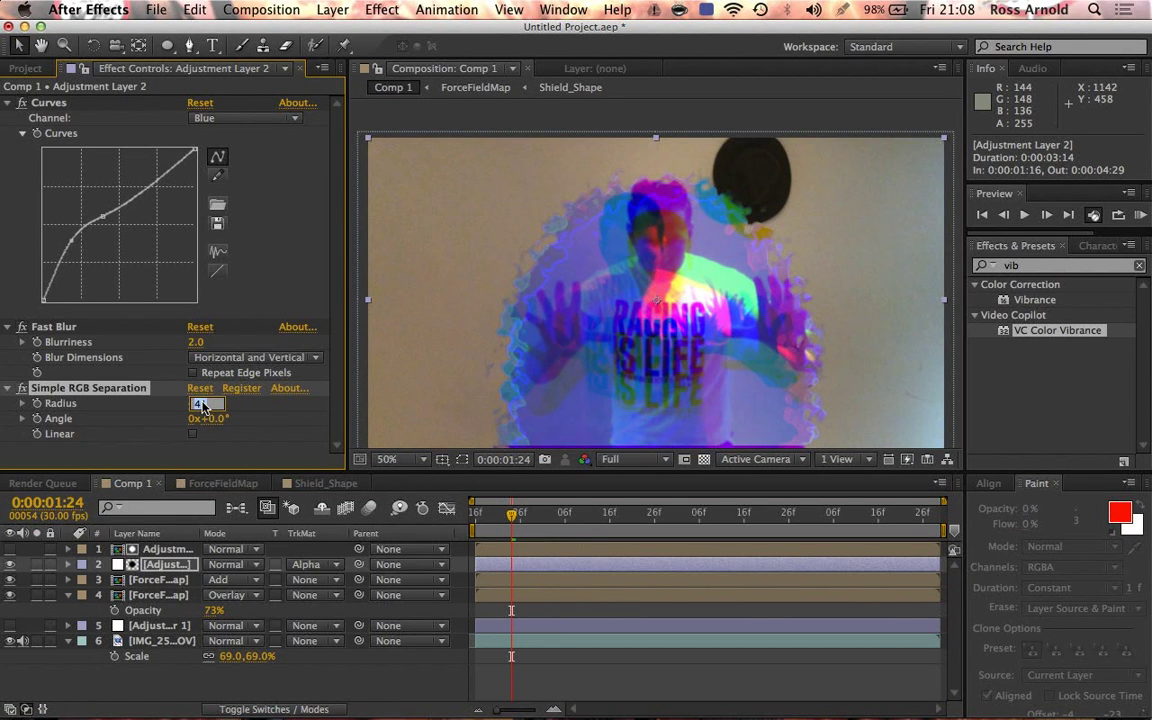
{"action": "key", "text": "Return"}
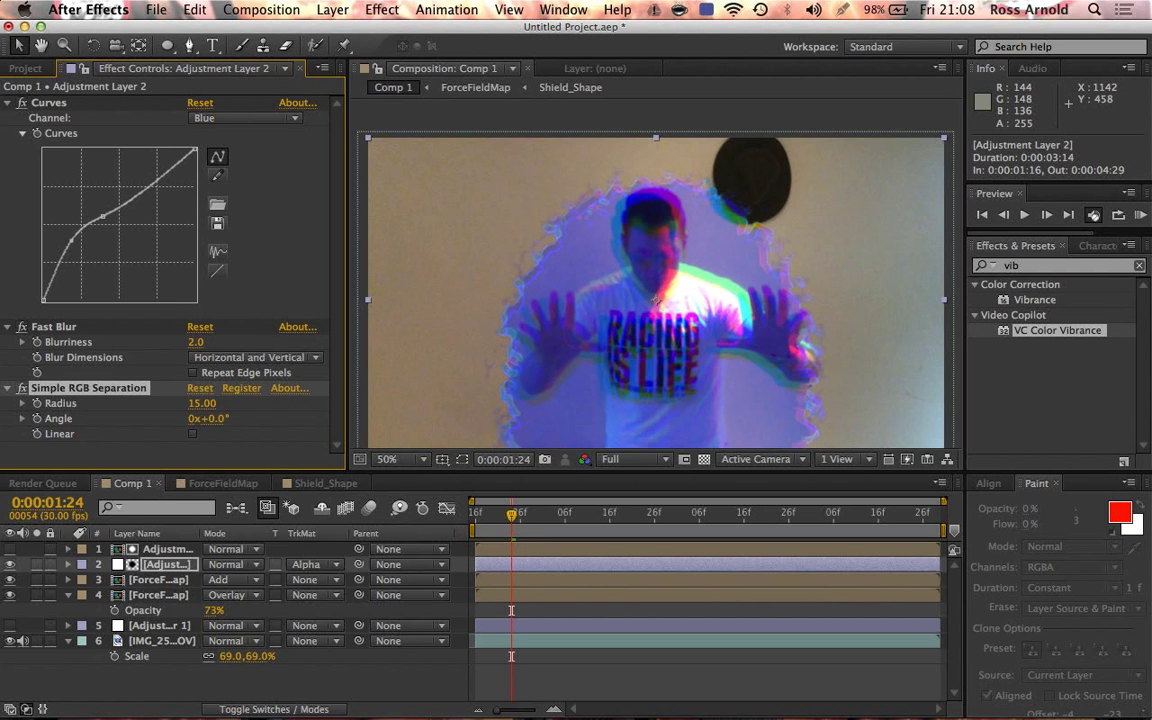
{"action": "left_click", "coordinate": [200, 404]}
{"action": "type", "text": "8"}
{"action": "key", "text": "Return"}
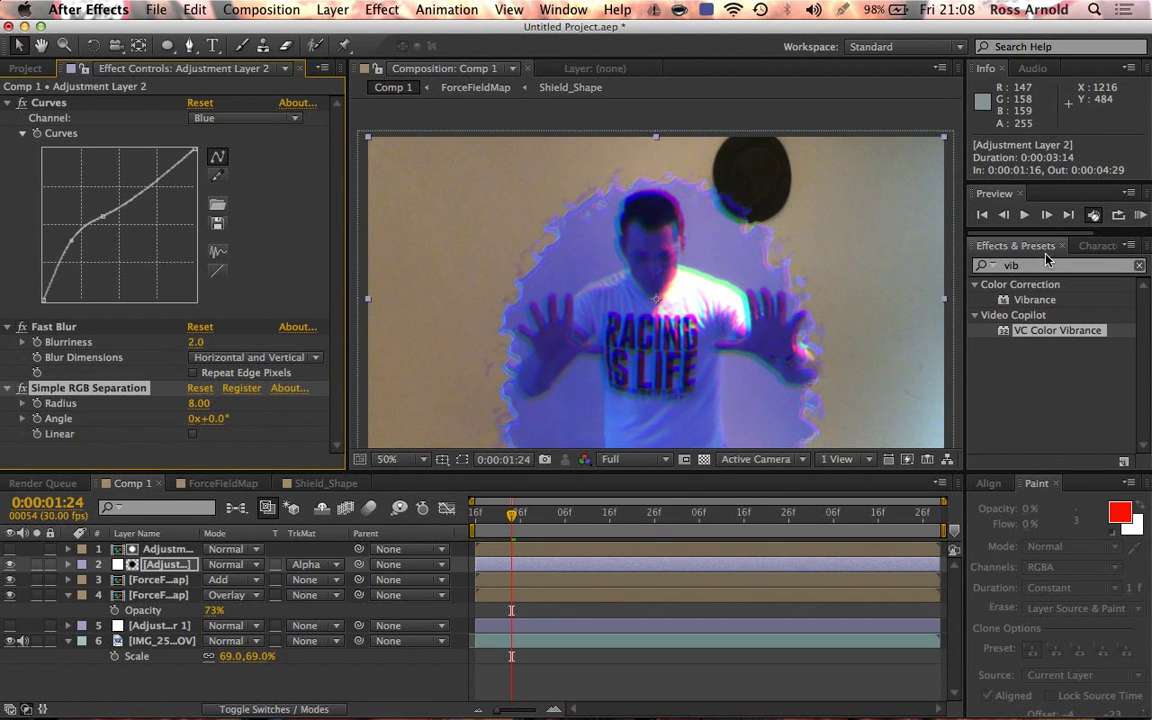
- Lower the ForceFieldMap layer's opacity to 10%
{"action": "left_click", "coordinate": [209, 625]}
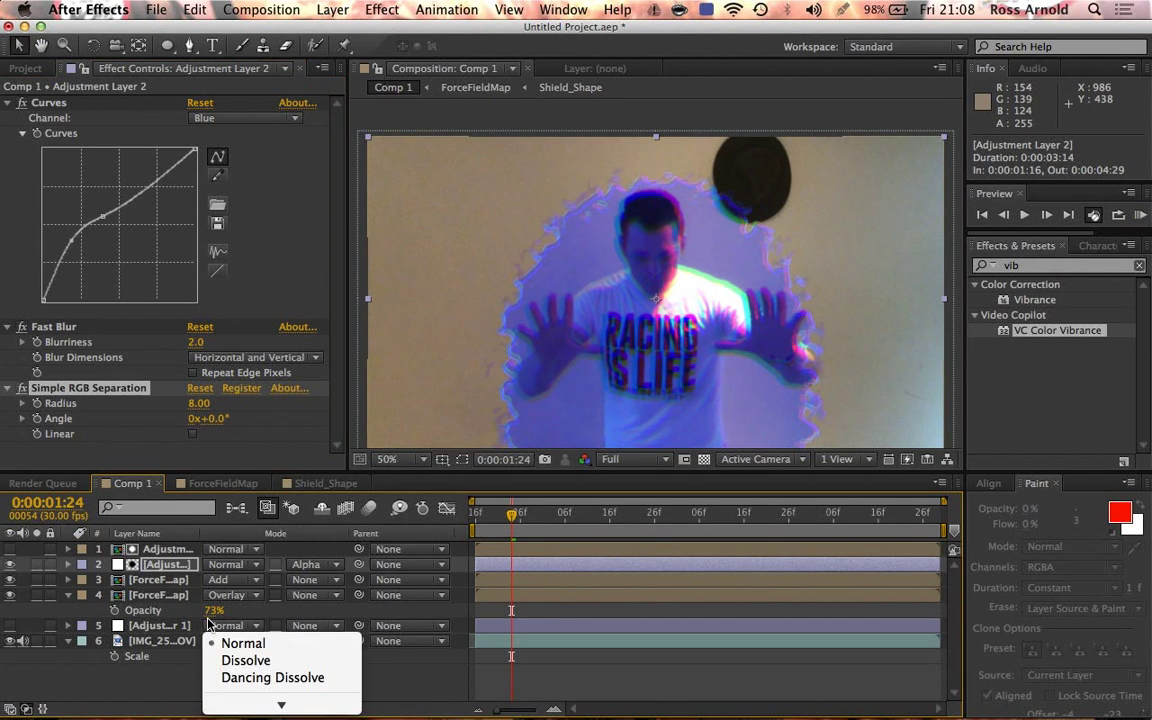
{"action": "left_click", "coordinate": [213, 610]}
{"action": "left_click", "coordinate": [213, 610]}
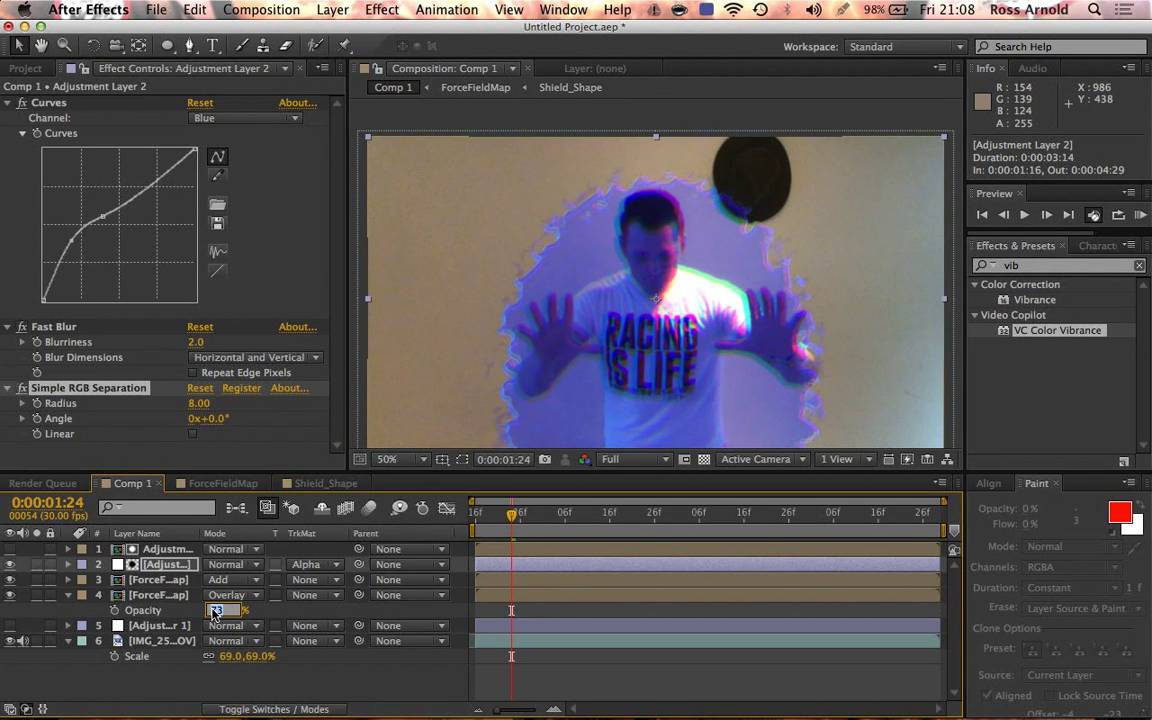
{"action": "type", "text": "10"}
{"action": "key", "text": "Return"}
- Add Tint to Adjustment Layer 2 above Simple RGB Separation, with Amount to Tint 20%
{"action": "key", "text": "super+5"}
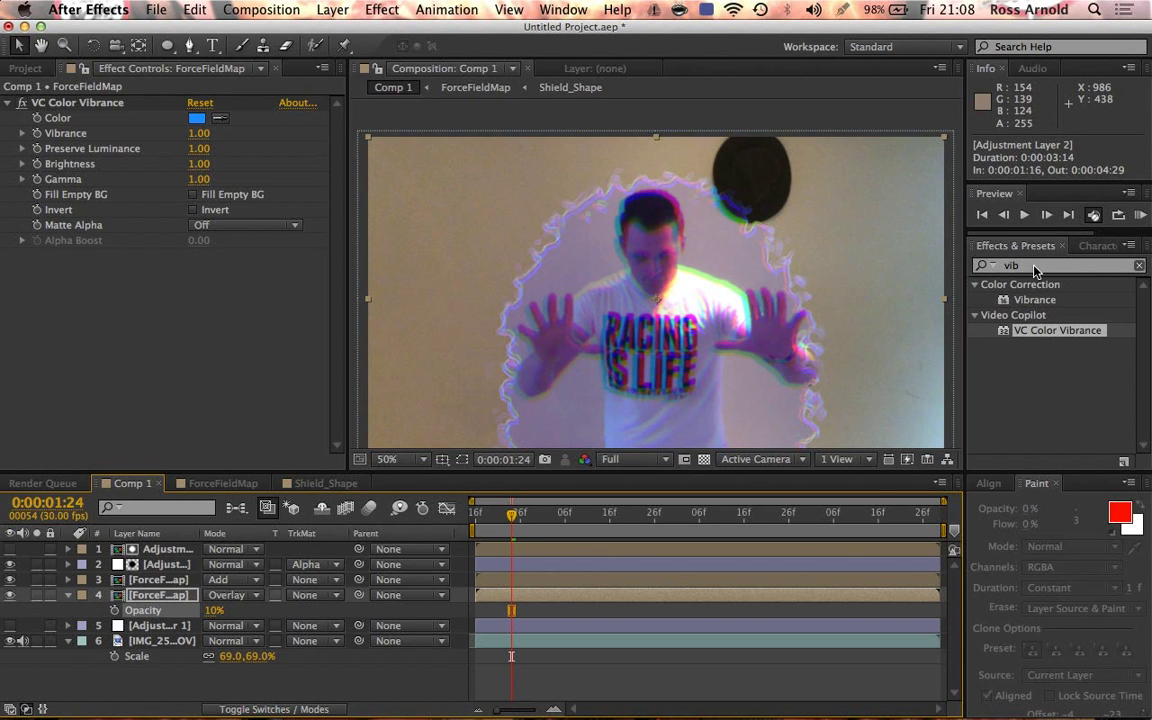
{"action": "left_click", "coordinate": [165, 564]}
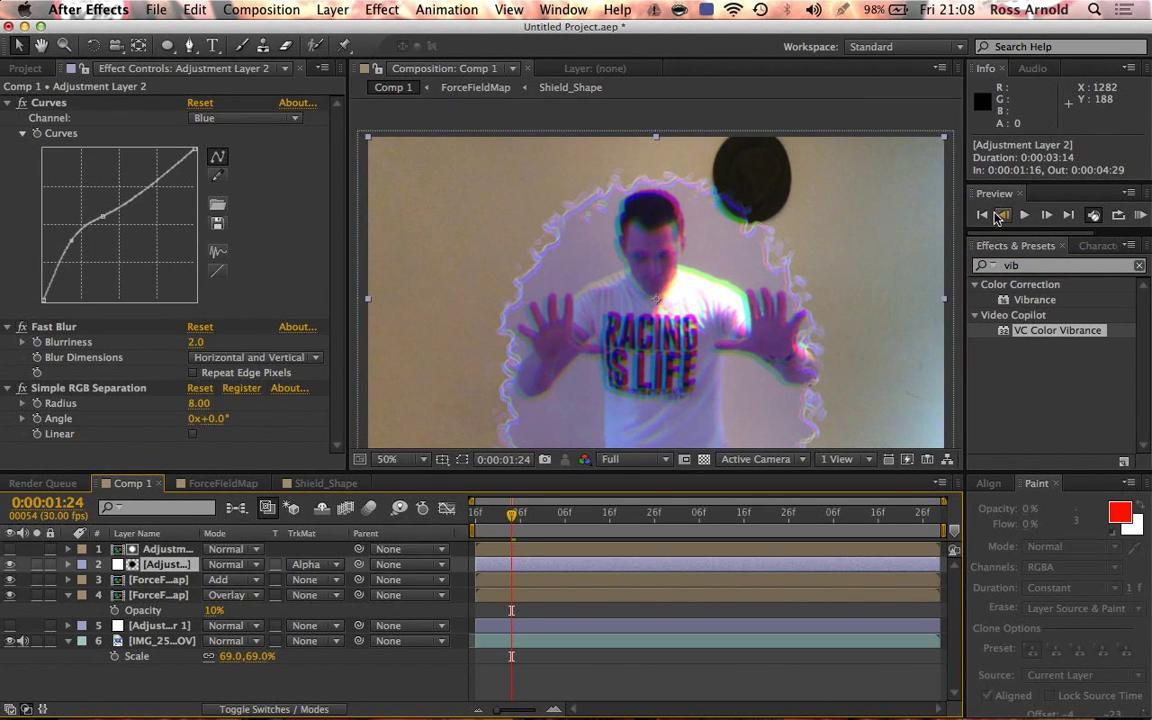
{"action": "left_click", "coordinate": [1025, 268]}
{"action": "type", "text": "tint"}
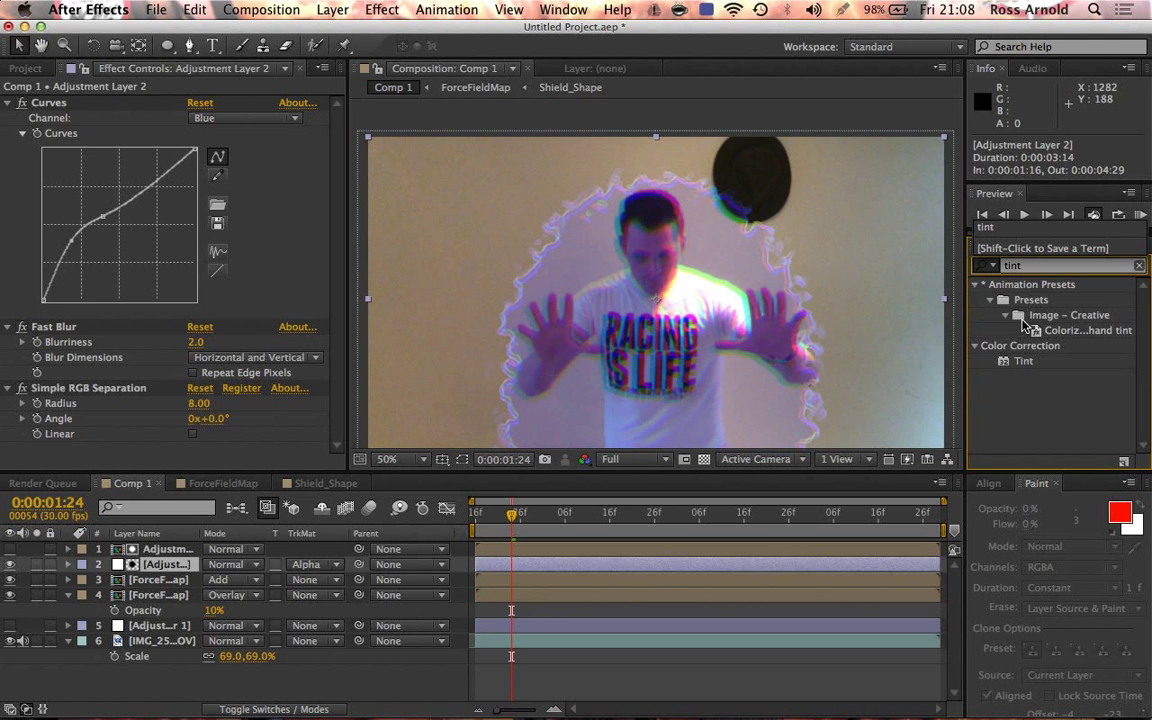
{"action": "double_click", "coordinate": [1005, 362]}
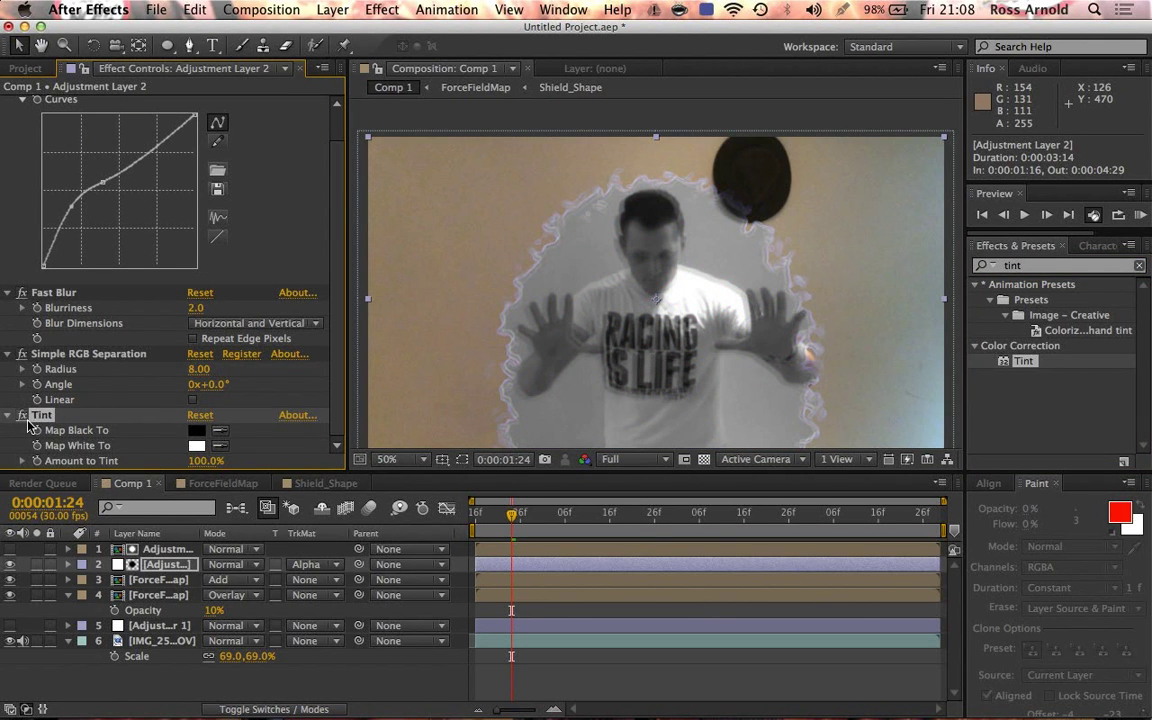
{"action": "left_click", "coordinate": [29, 385]}
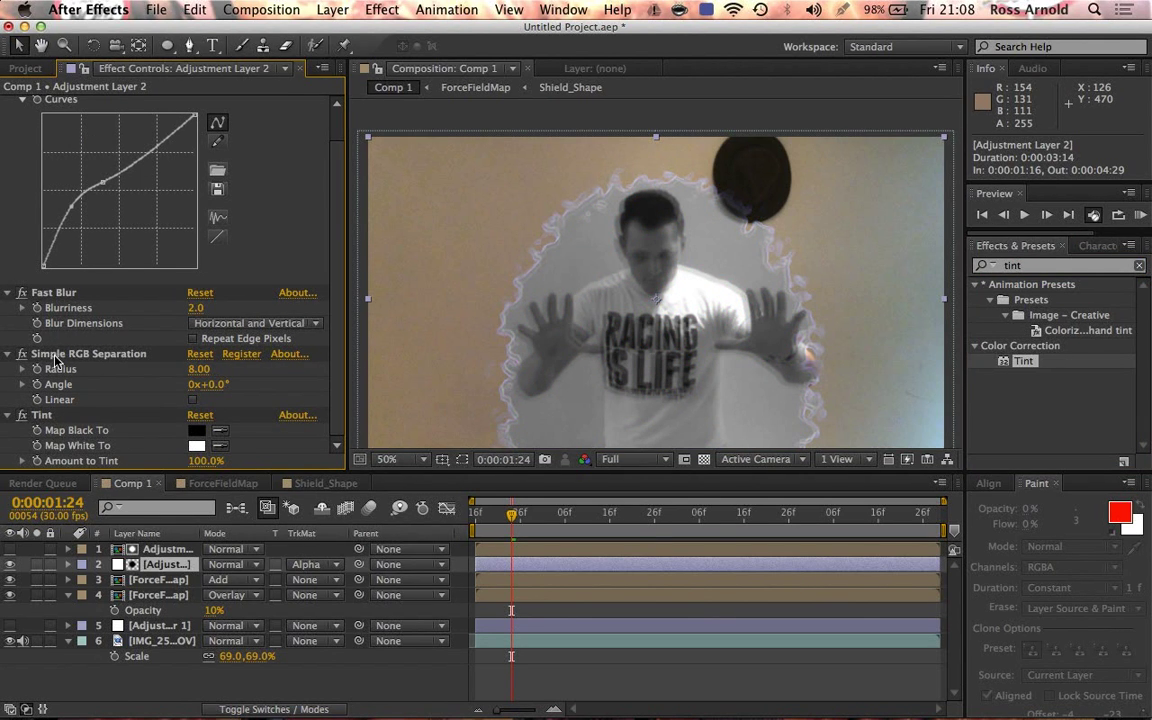
{"action": "left_click_drag", "start_coordinate": [41, 414], "coordinate": [49, 318]}
{"action": "left_click", "coordinate": [205, 399]}
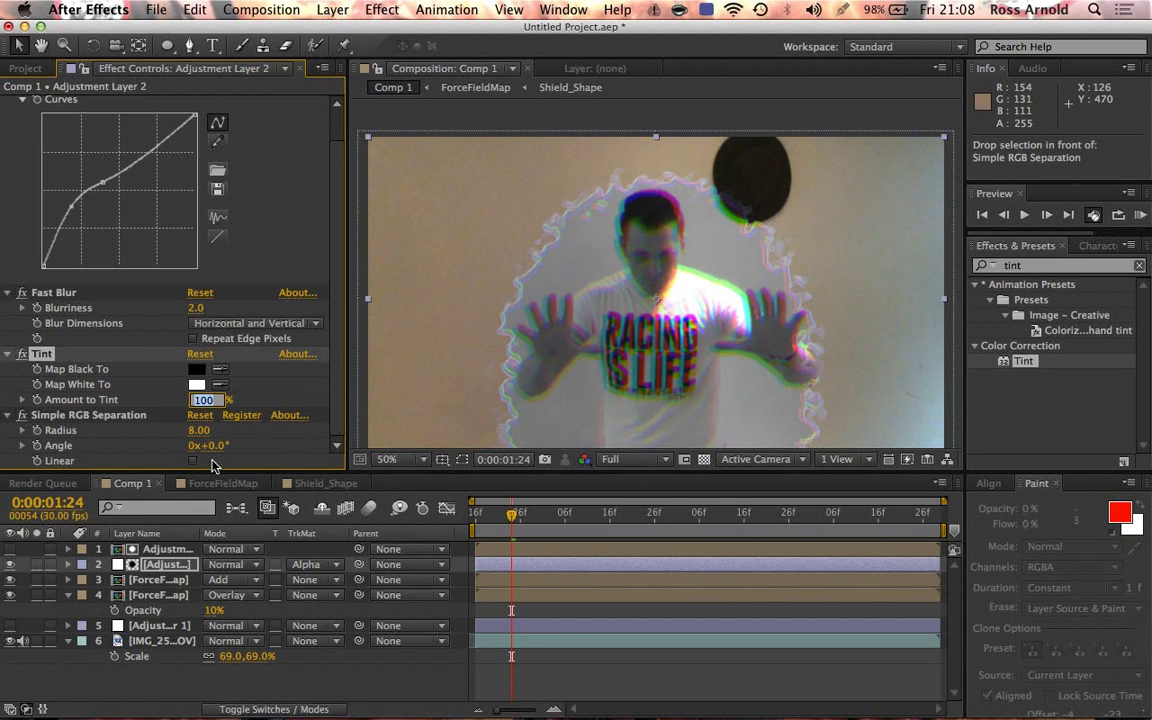
{"action": "type", "text": "20"}
{"action": "key", "text": "Return"}
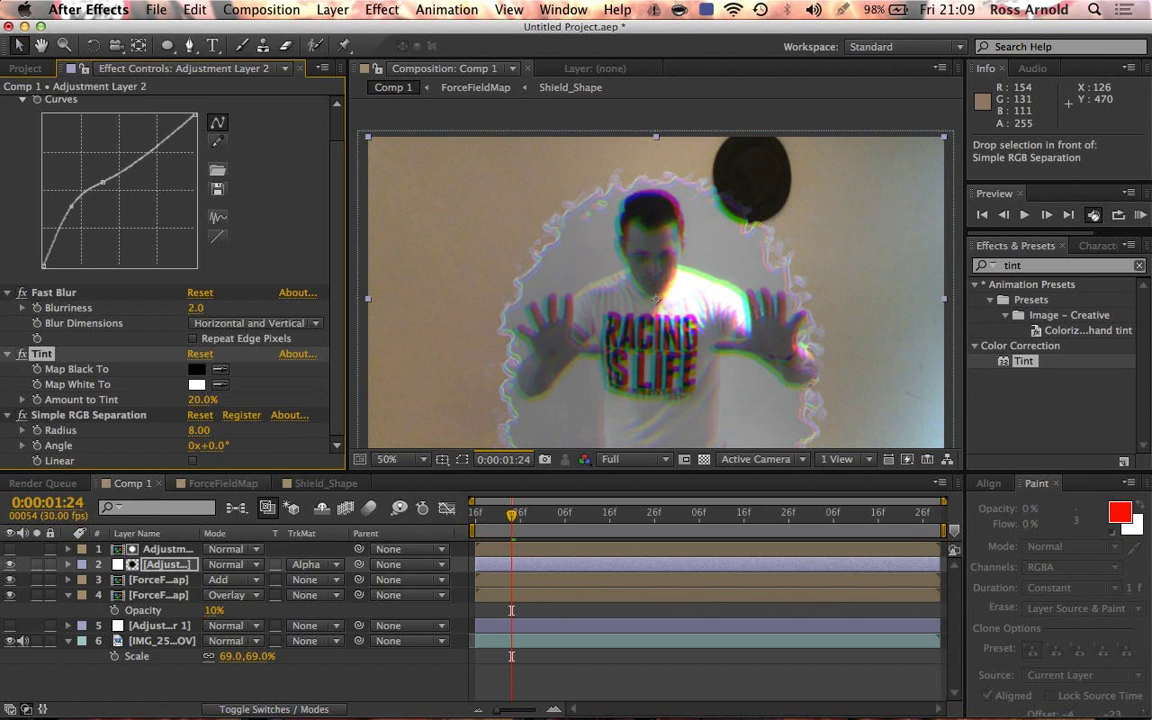
- RAM-preview the tinted shield, then stop playback at the start
{"action": "left_click", "coordinate": [1140, 215]}
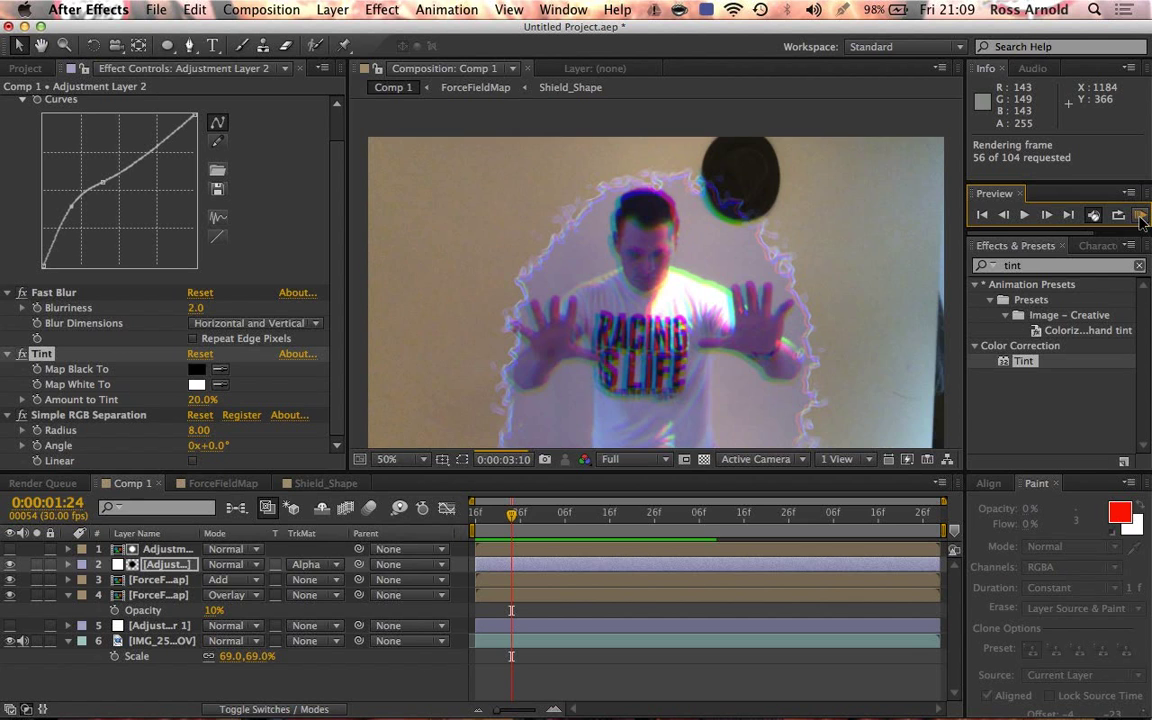
{"action": "left_click", "coordinate": [470, 514]}
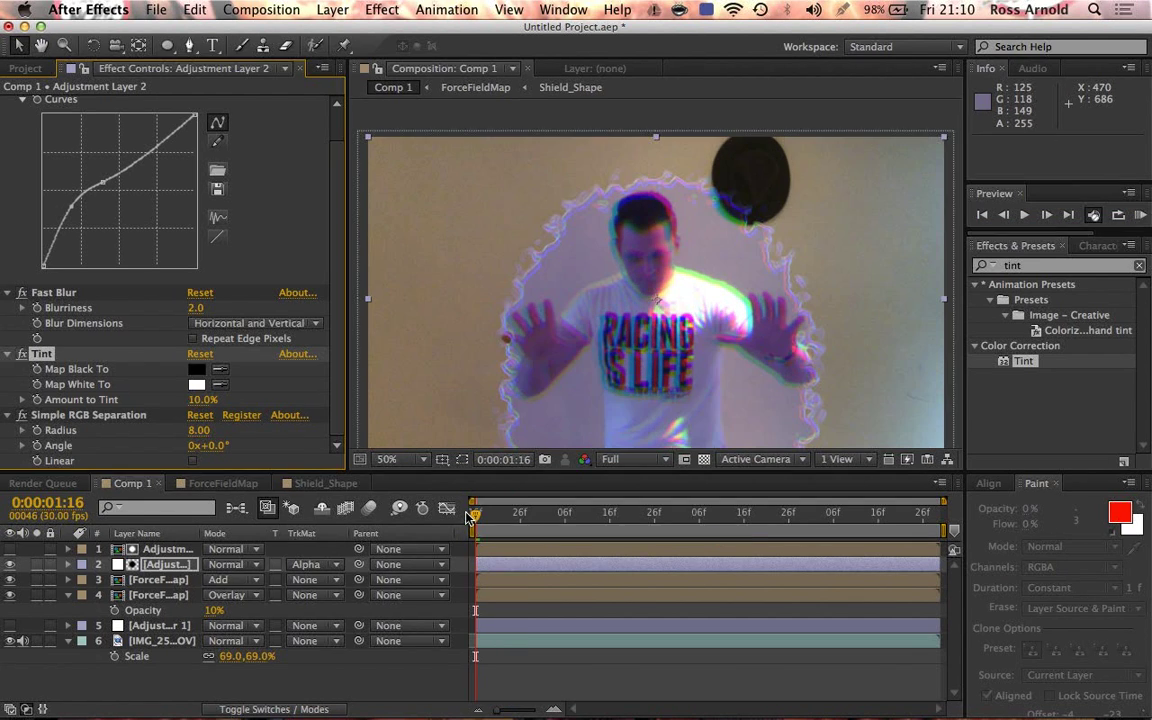